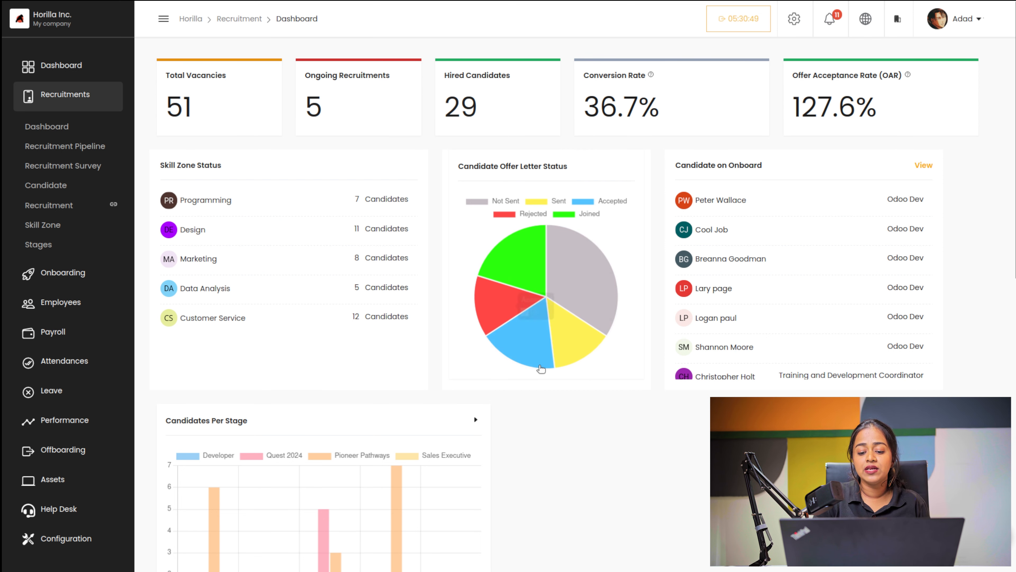
{"action": "mouse_move", "coordinate": [587, 295]}
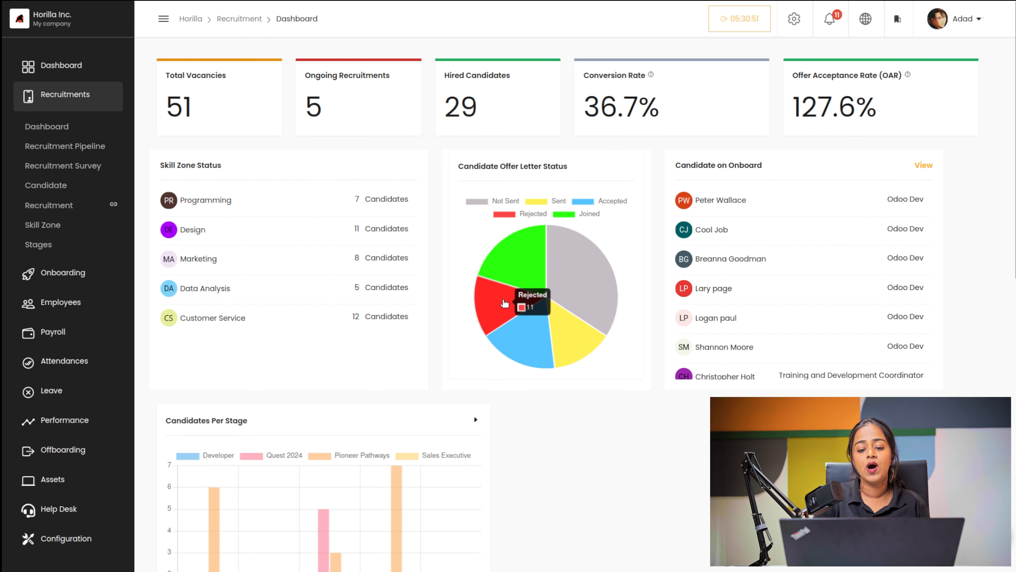
{"action": "mouse_move", "coordinate": [556, 326]}
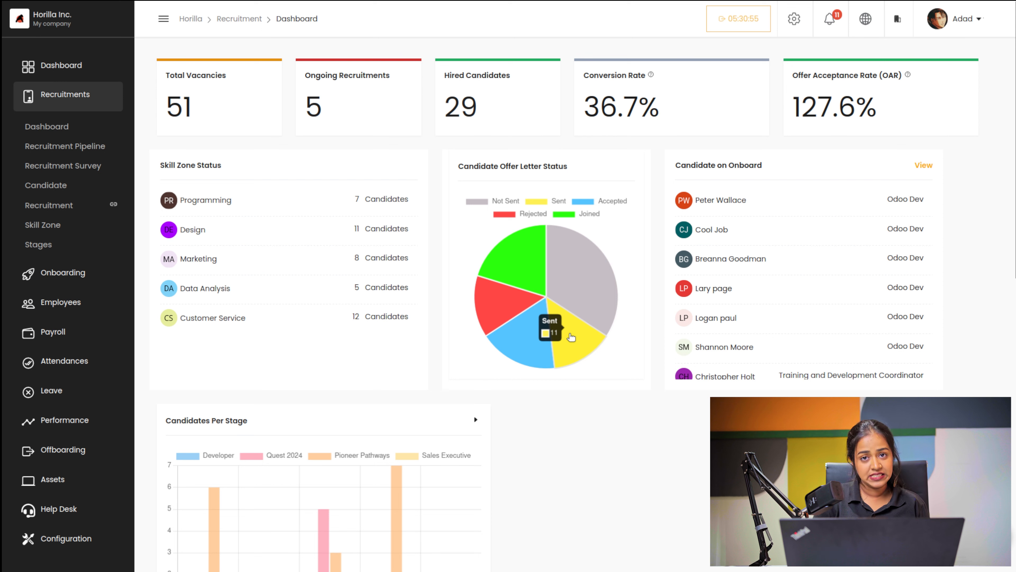
{"action": "mouse_move", "coordinate": [526, 334]}
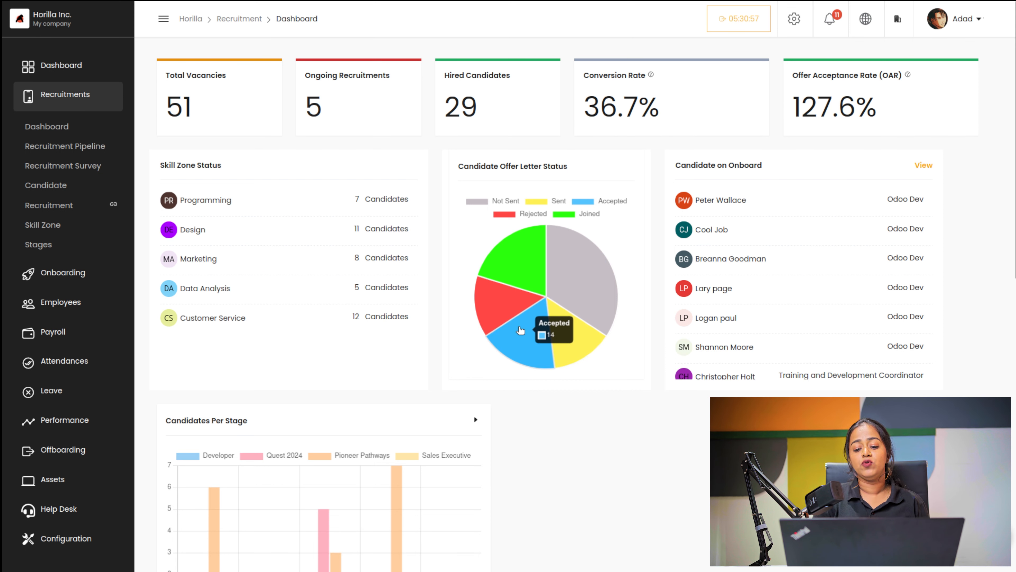
{"action": "mouse_move", "coordinate": [495, 306]}
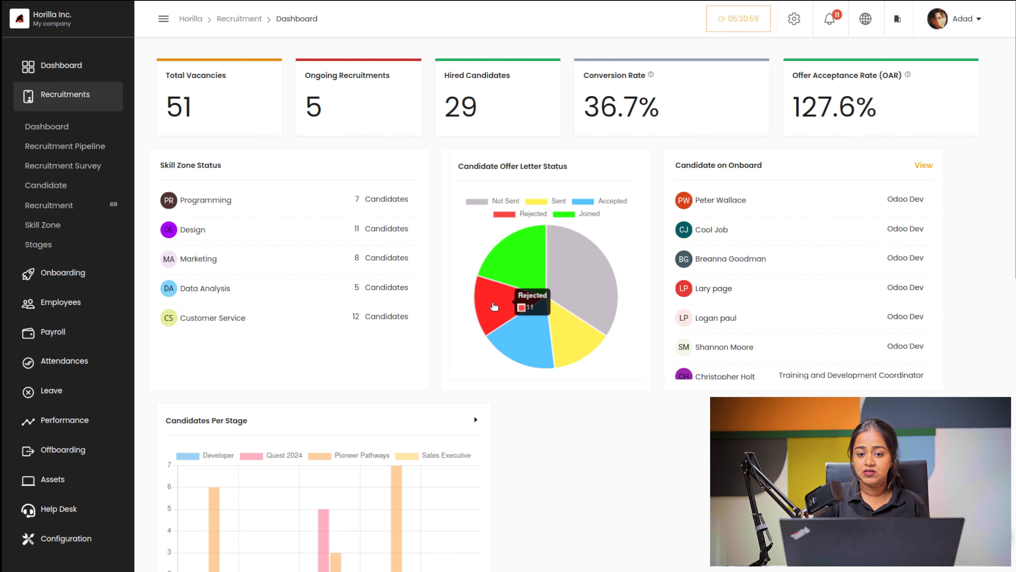
{"action": "mouse_move", "coordinate": [525, 268]}
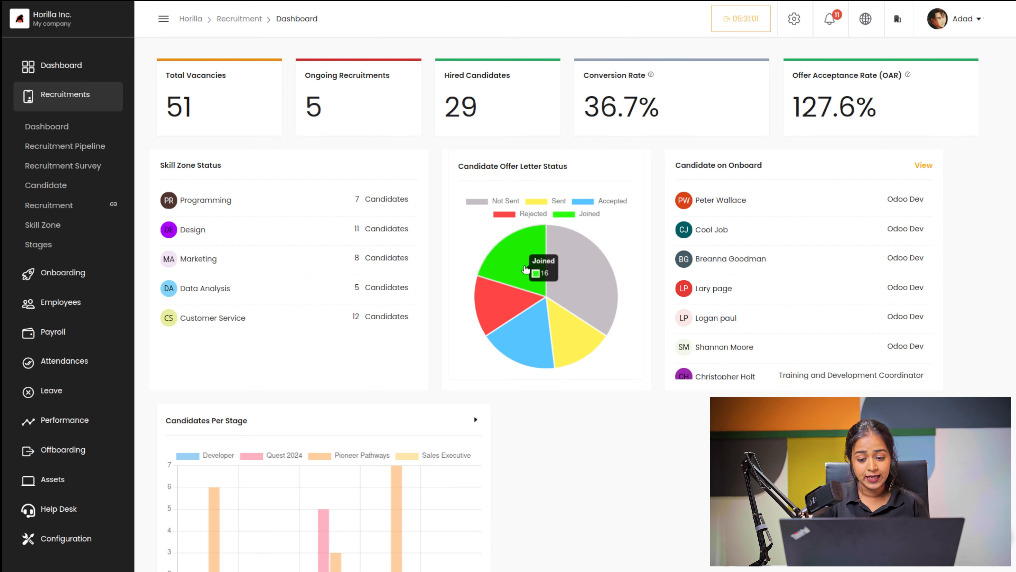
{"action": "mouse_move", "coordinate": [564, 271]}
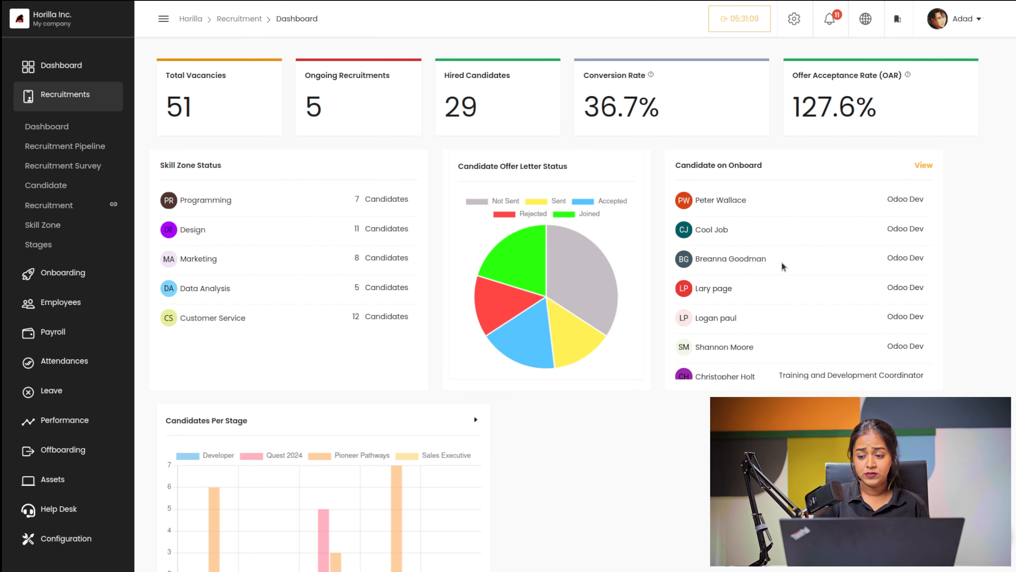
{"action": "scroll", "coordinate": [787, 296], "scroll_direction": "down", "scroll_amount": 6}
{"action": "scroll", "coordinate": [787, 296], "scroll_direction": "up", "scroll_amount": 6}
{"action": "scroll", "coordinate": [787, 296], "scroll_direction": "down", "scroll_amount": 6}
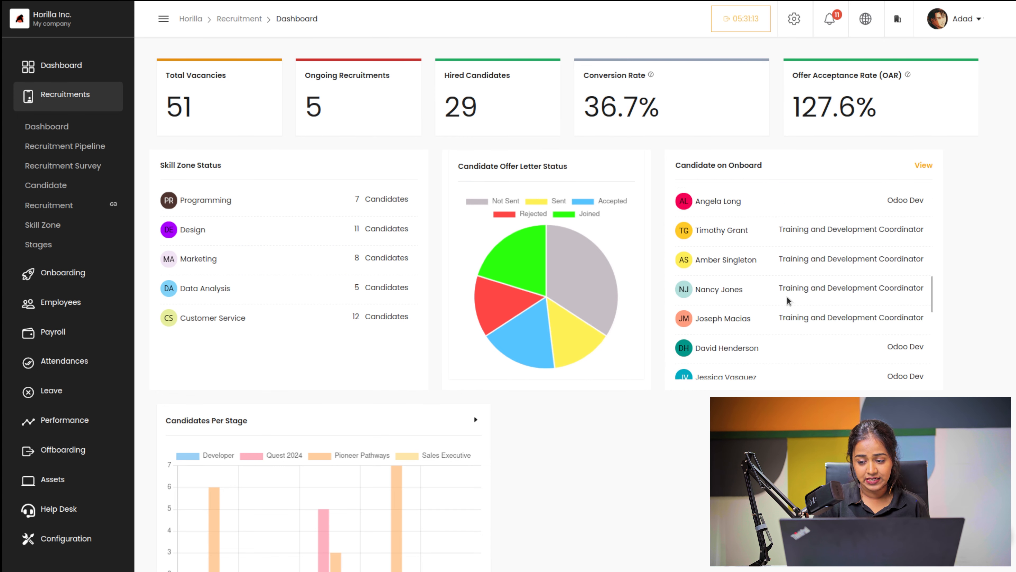
{"action": "scroll", "coordinate": [787, 296], "scroll_direction": "up", "scroll_amount": 8}
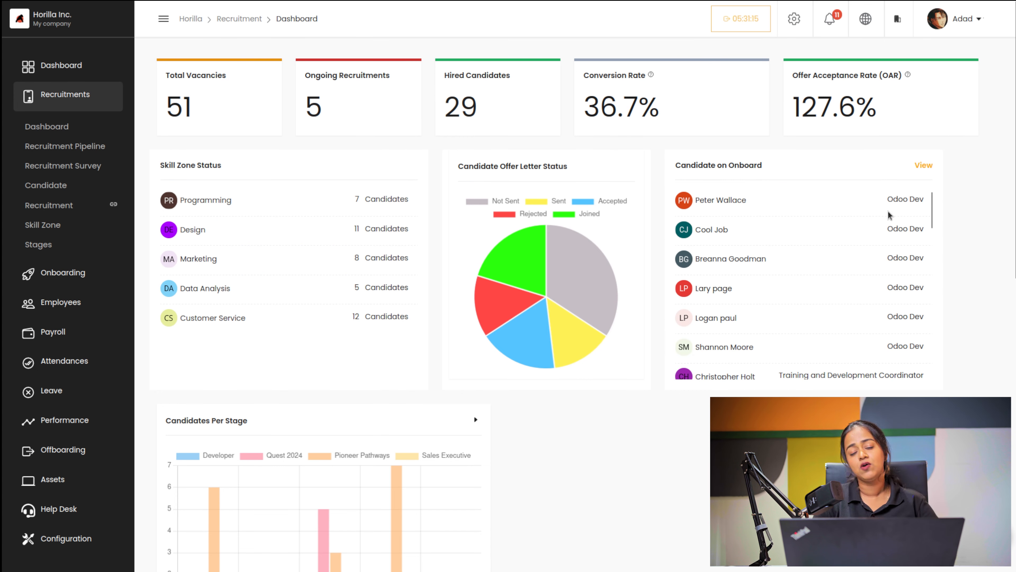
{"action": "scroll", "coordinate": [866, 274], "scroll_direction": "down", "scroll_amount": 3}
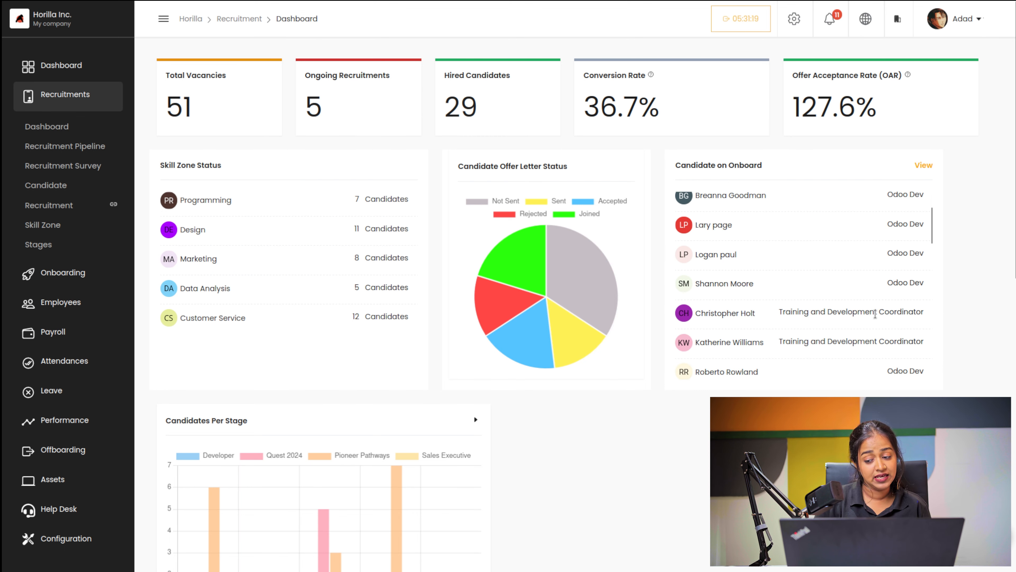
{"action": "scroll", "coordinate": [875, 313], "scroll_direction": "up", "scroll_amount": 3}
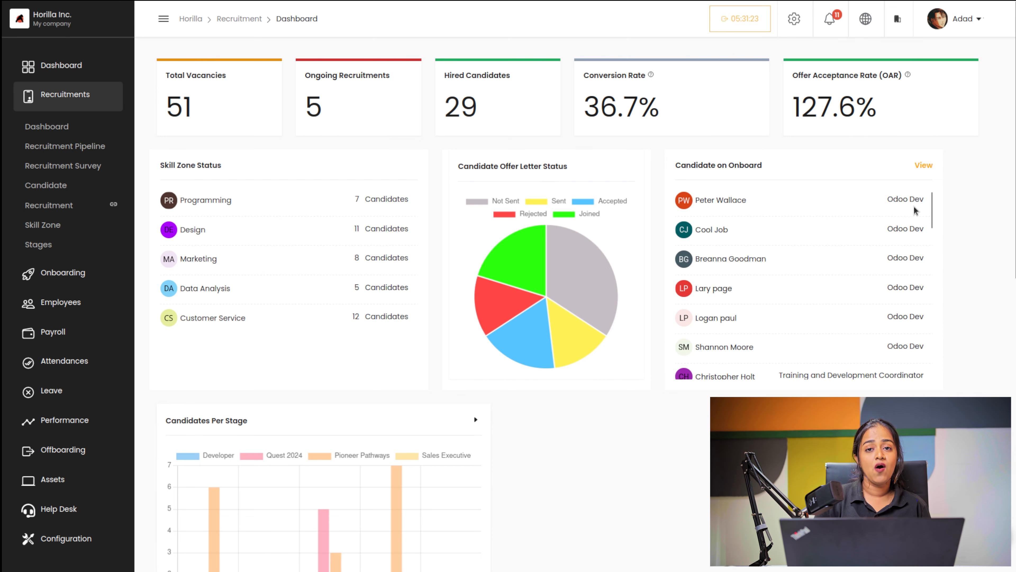
{"action": "scroll", "coordinate": [881, 334], "scroll_direction": "down", "scroll_amount": 5}
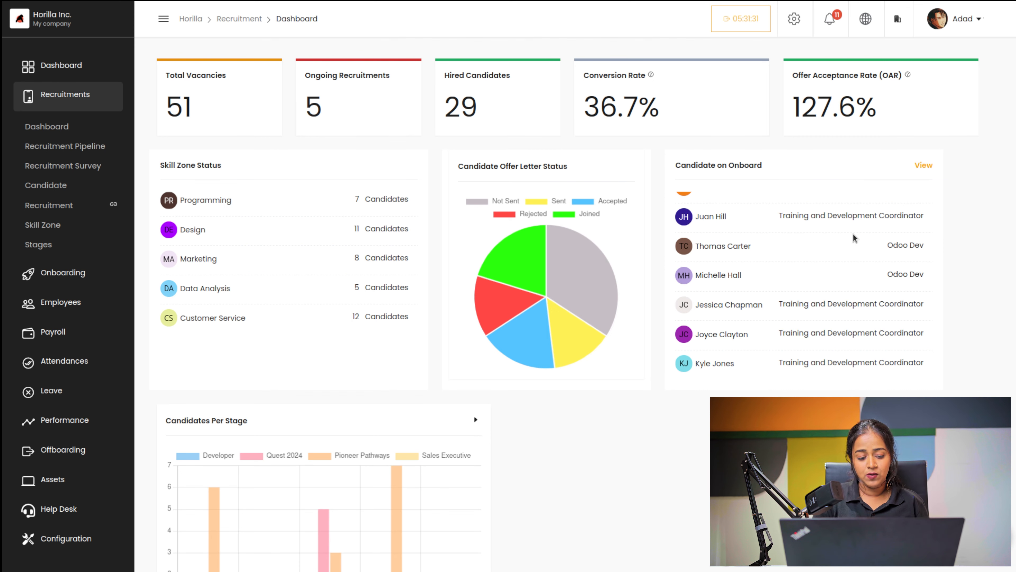
{"action": "scroll", "coordinate": [853, 233], "scroll_direction": "down", "scroll_amount": 10}
{"action": "scroll", "coordinate": [852, 233], "scroll_direction": "up", "scroll_amount": 5}
{"action": "scroll", "coordinate": [853, 234], "scroll_direction": "up", "scroll_amount": 3}
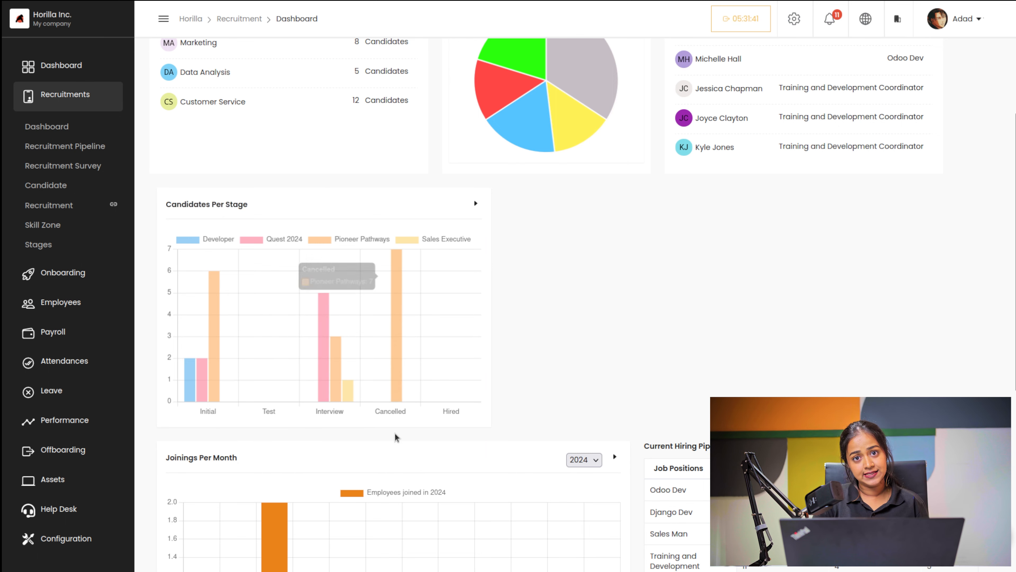
{"action": "scroll", "coordinate": [507, 370], "scroll_direction": "down", "scroll_amount": 1}
{"action": "scroll", "coordinate": [504, 369], "scroll_direction": "down", "scroll_amount": 8}
{"action": "scroll", "coordinate": [479, 263], "scroll_direction": "up", "scroll_amount": 2}
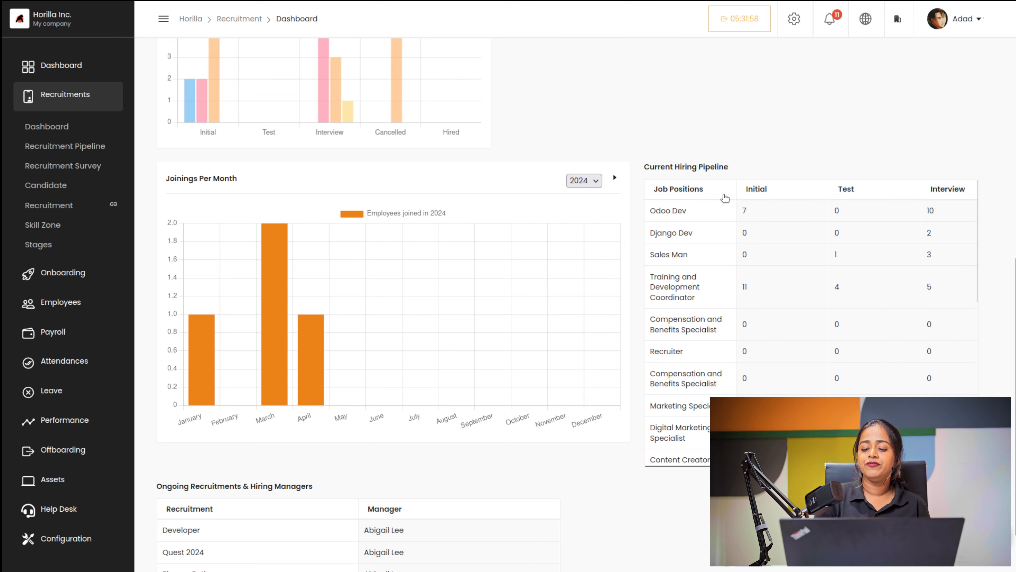
{"action": "scroll", "coordinate": [864, 284], "scroll_direction": "right", "scroll_amount": 5}
{"action": "scroll", "coordinate": [864, 284], "scroll_direction": "right", "scroll_amount": 2}
{"action": "scroll", "coordinate": [864, 284], "scroll_direction": "left", "scroll_amount": 6}
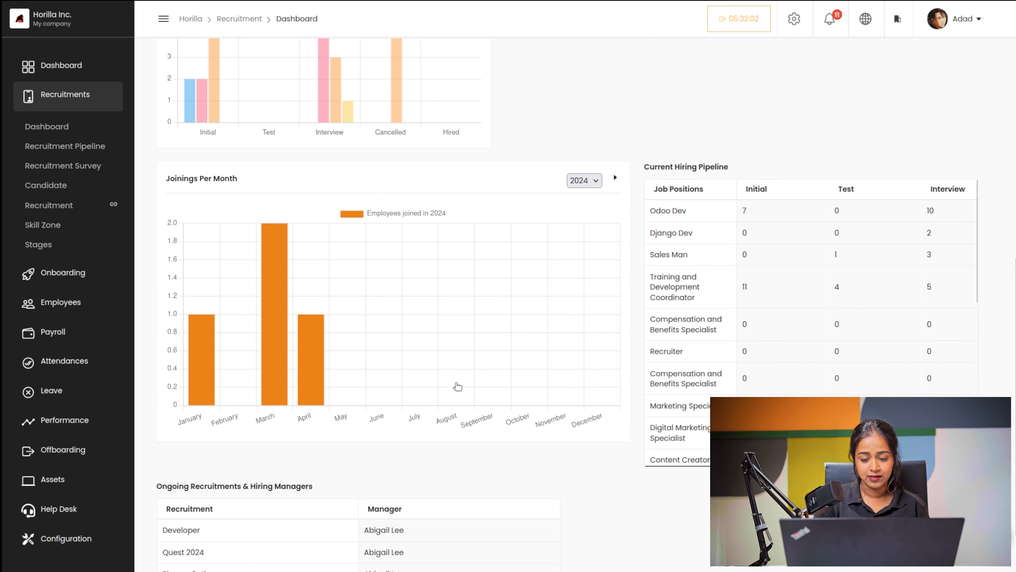
{"action": "scroll", "coordinate": [458, 387], "scroll_direction": "down", "scroll_amount": 2}
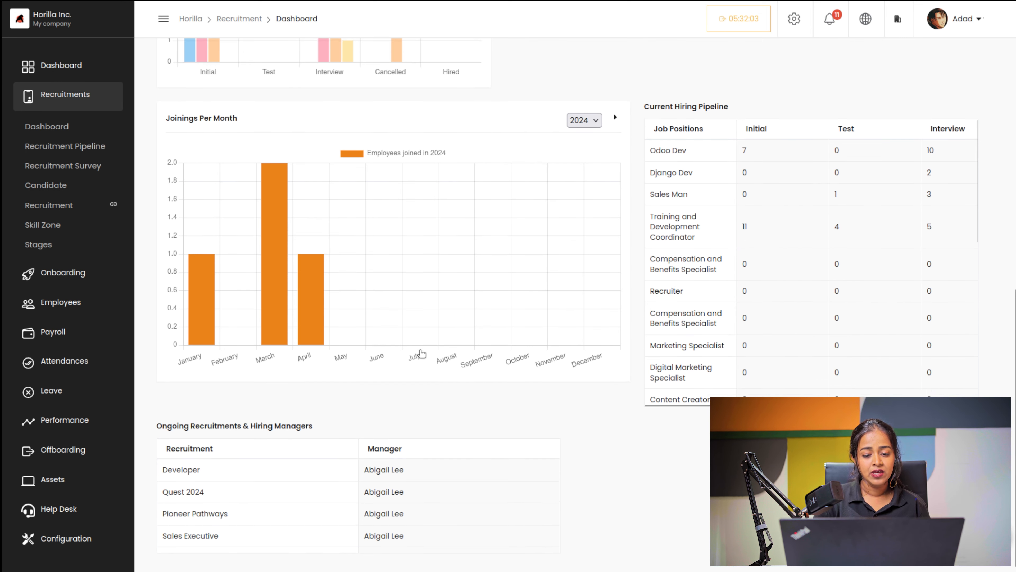
{"action": "left_click", "coordinate": [585, 112]}
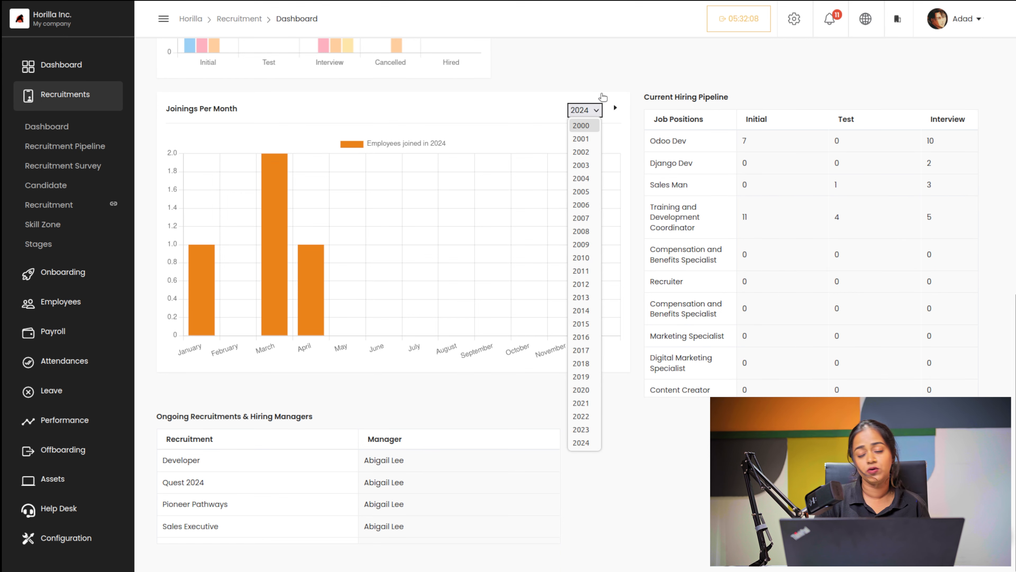
{"action": "left_click", "coordinate": [545, 105]}
{"action": "scroll", "coordinate": [370, 451], "scroll_direction": "down", "scroll_amount": 1}
{"action": "scroll", "coordinate": [370, 450], "scroll_direction": "down", "scroll_amount": 1}
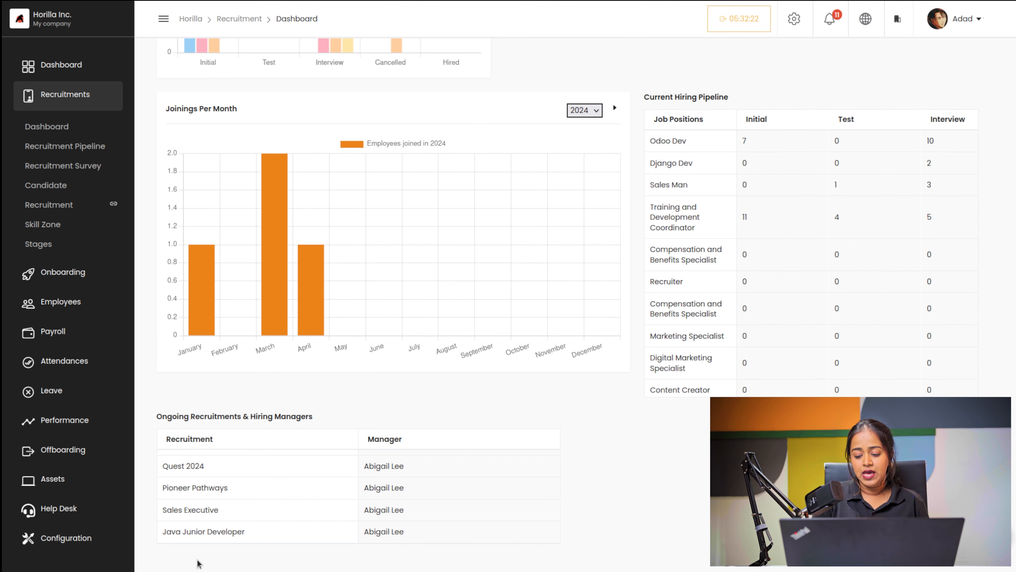
{"action": "scroll", "coordinate": [198, 563], "scroll_direction": "up", "scroll_amount": 10}
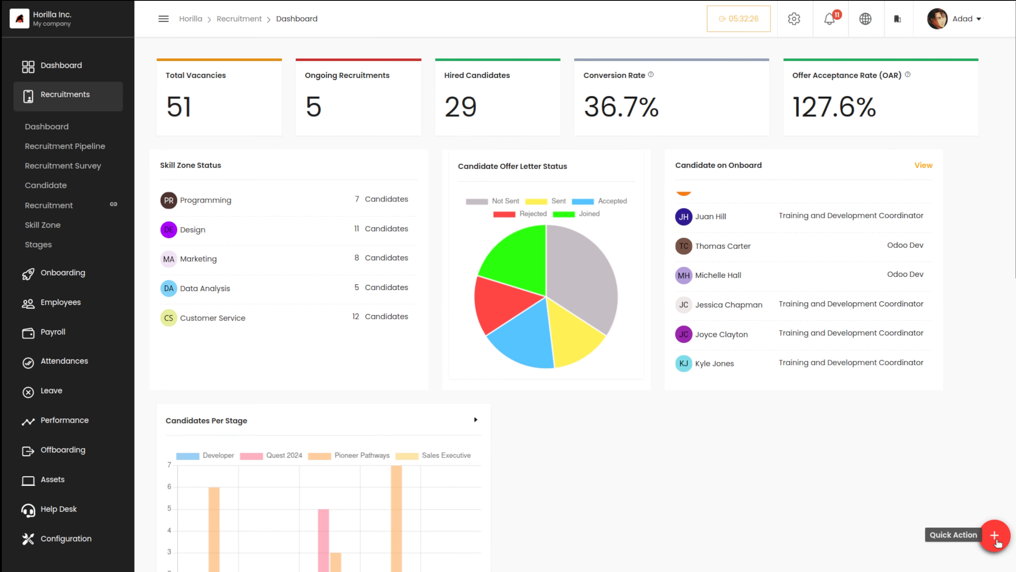
{"action": "left_click", "coordinate": [998, 540]}
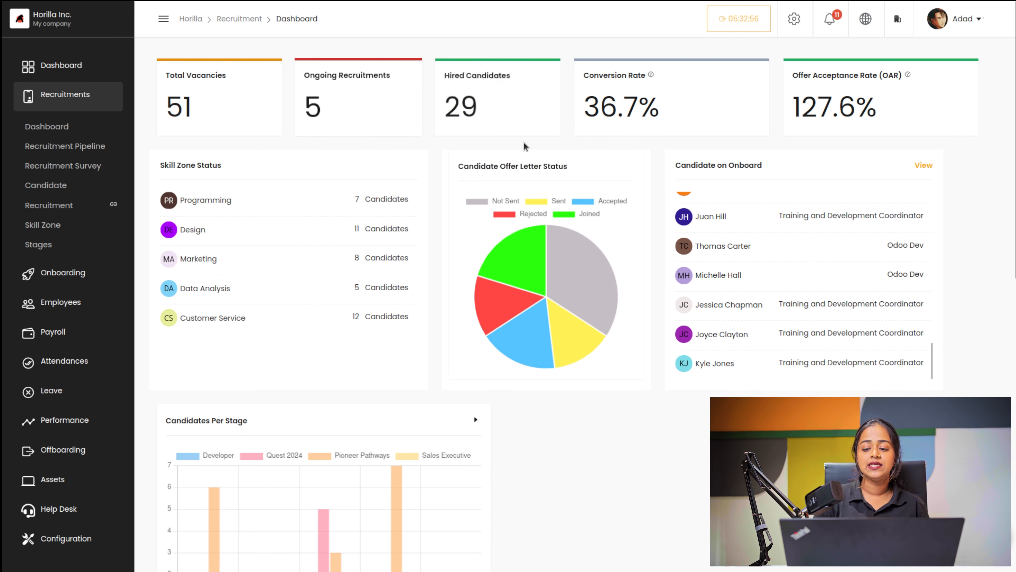
{"action": "scroll", "coordinate": [529, 146], "scroll_direction": "down", "scroll_amount": 10}
{"action": "scroll", "coordinate": [528, 148], "scroll_direction": "up", "scroll_amount": 10}
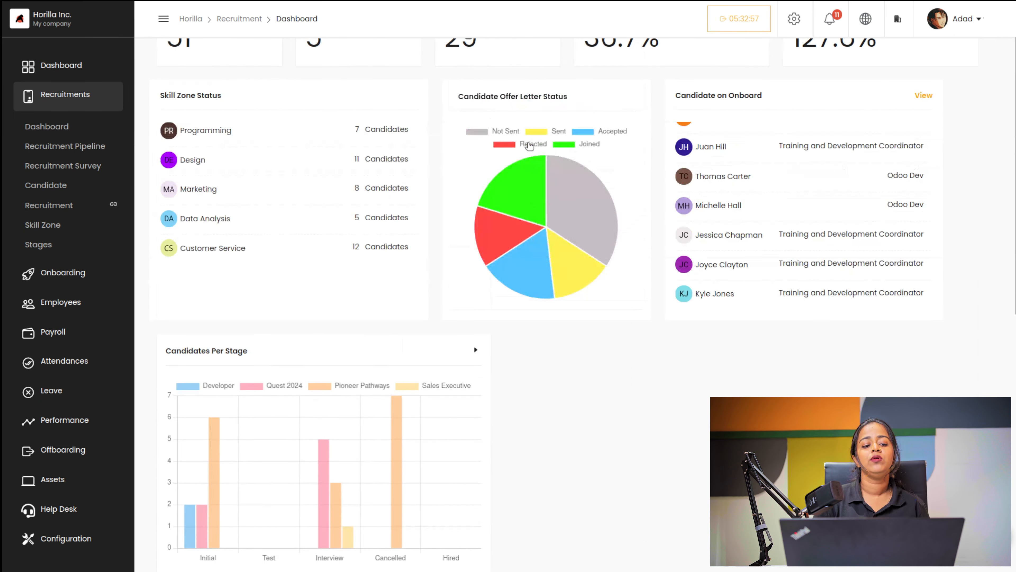
Step: Open the recruitment pipeline, compare Java Junior Developer and Sales Executive, and remove the Closed: false filter
{"action": "left_click", "coordinate": [51, 152]}
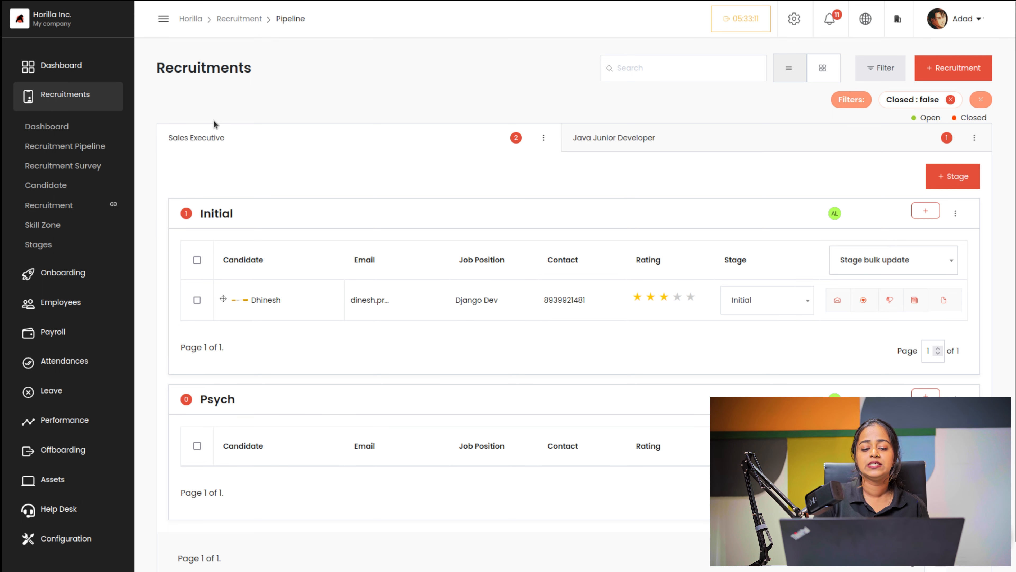
{"action": "left_click", "coordinate": [618, 134]}
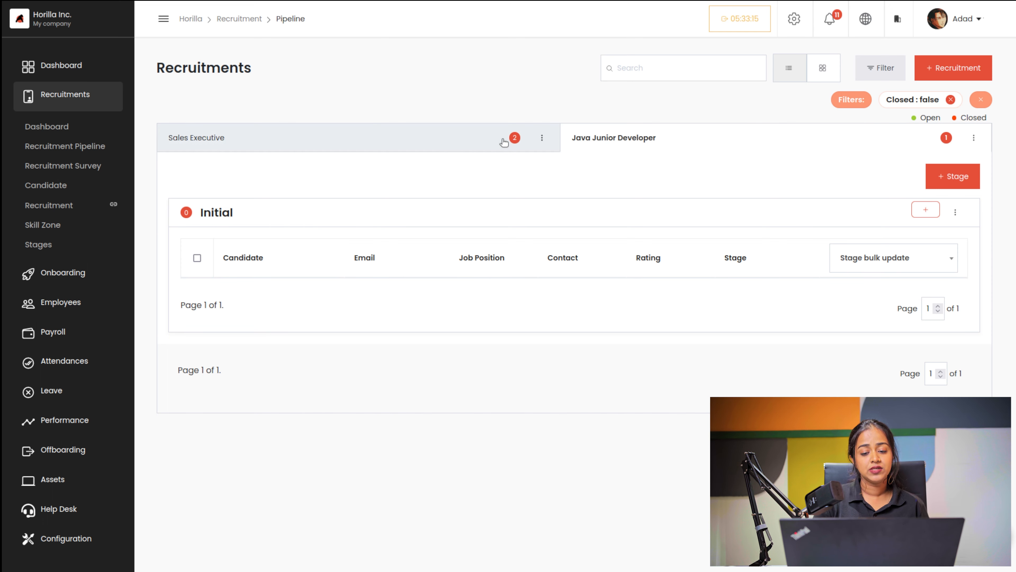
{"action": "left_click", "coordinate": [445, 146]}
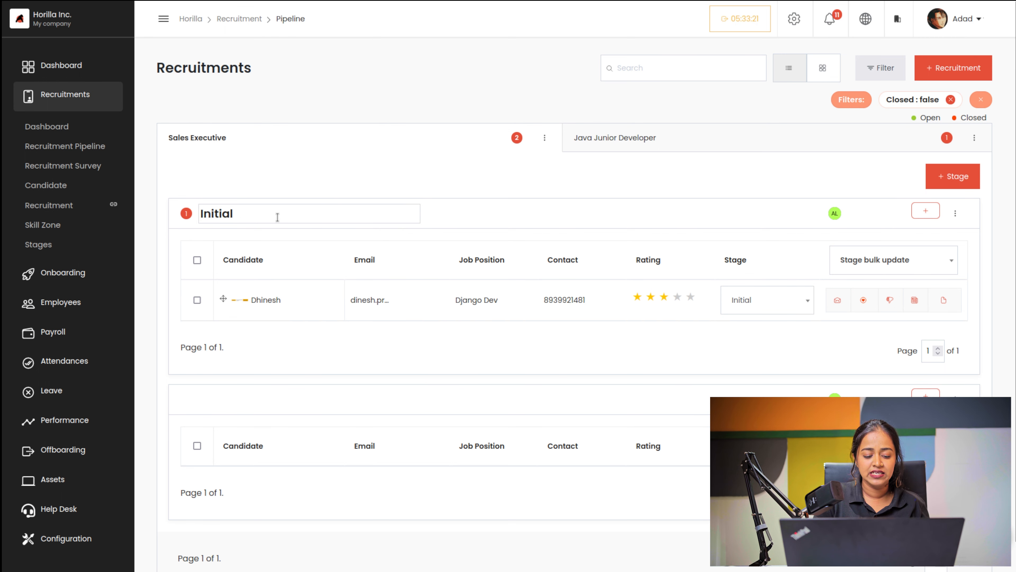
{"action": "scroll", "coordinate": [228, 419], "scroll_direction": "down", "scroll_amount": 1}
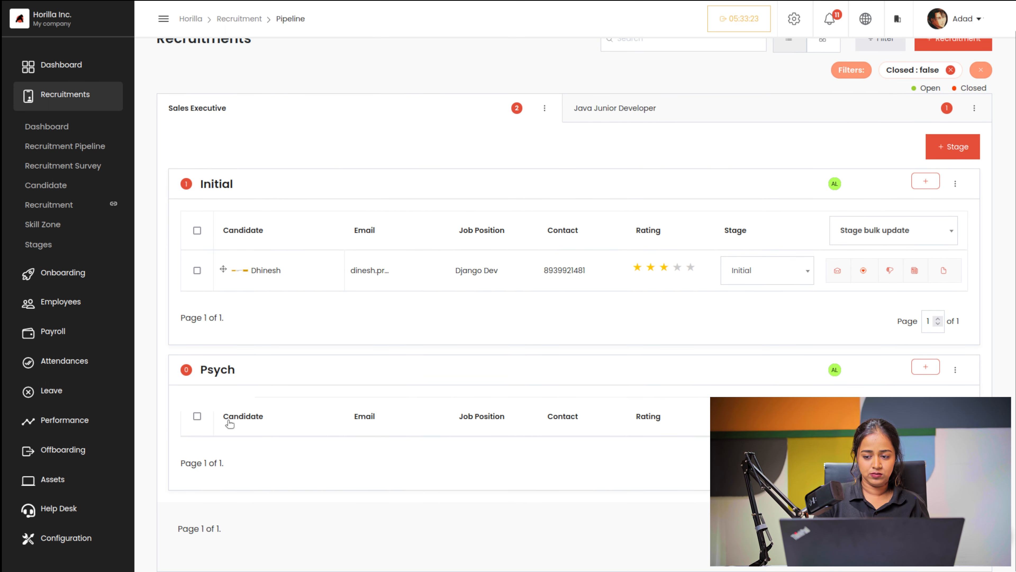
{"action": "scroll", "coordinate": [227, 420], "scroll_direction": "up", "scroll_amount": 1}
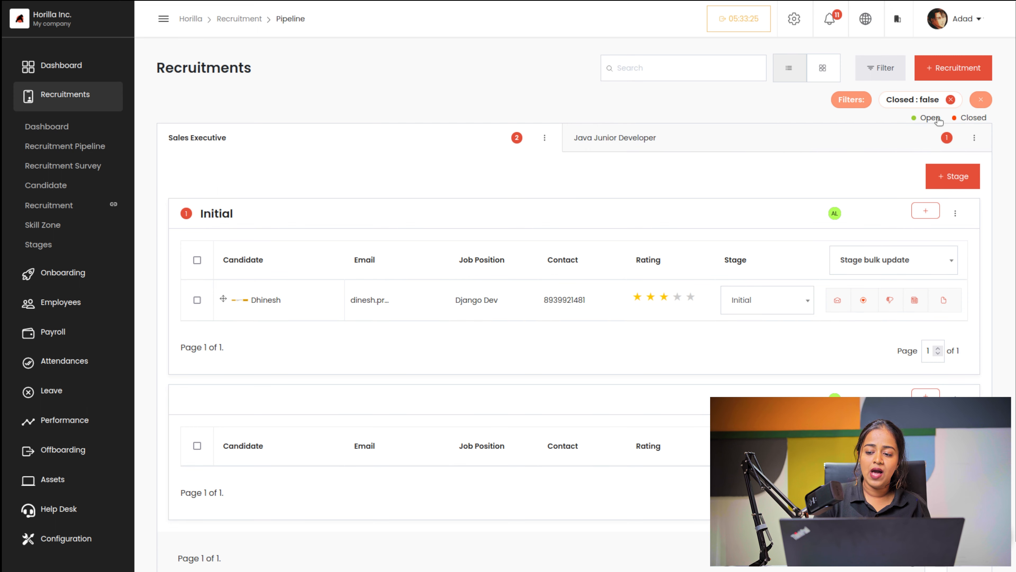
{"action": "left_click", "coordinate": [950, 100]}
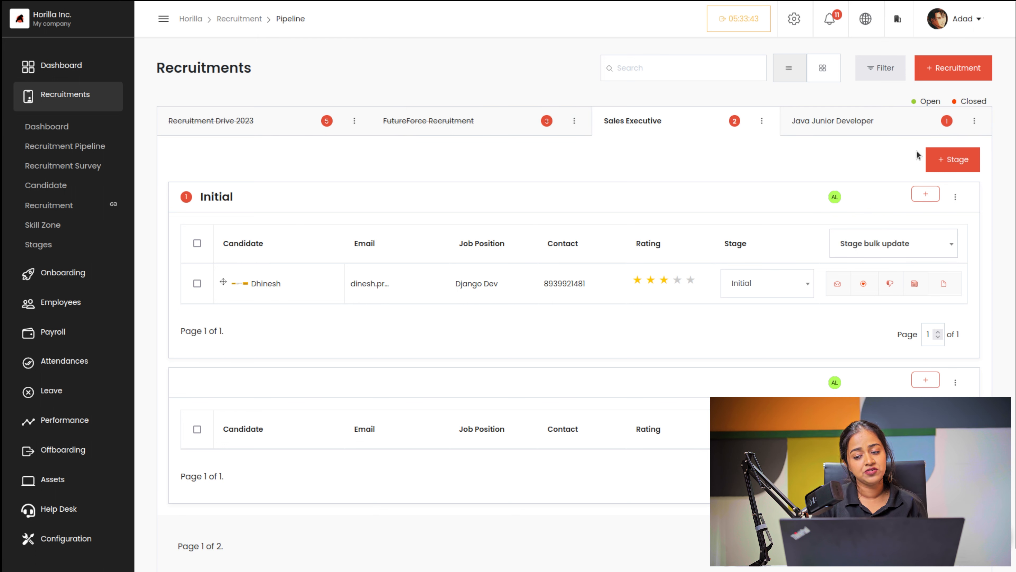
Step: View the Recruitment Drive 2023 pipeline and its stages
{"action": "left_click", "coordinate": [281, 120]}
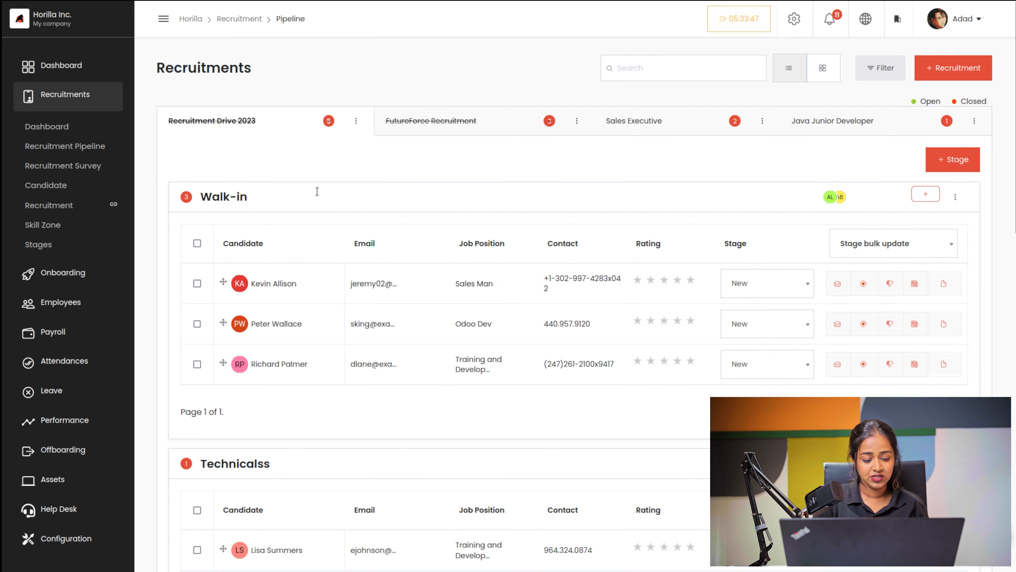
{"action": "scroll", "coordinate": [234, 392], "scroll_direction": "down", "scroll_amount": 7}
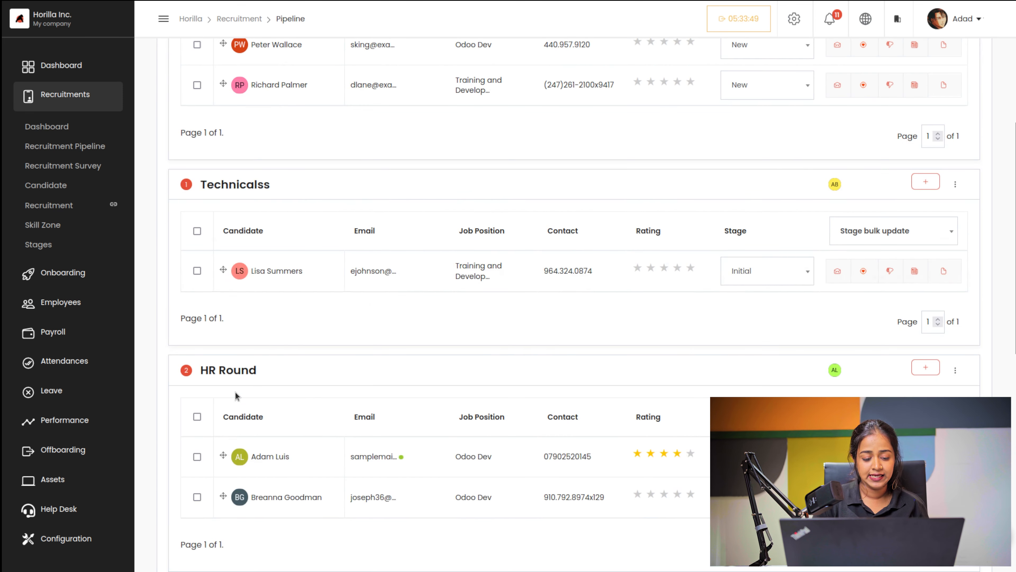
{"action": "scroll", "coordinate": [211, 324], "scroll_direction": "down", "scroll_amount": 7}
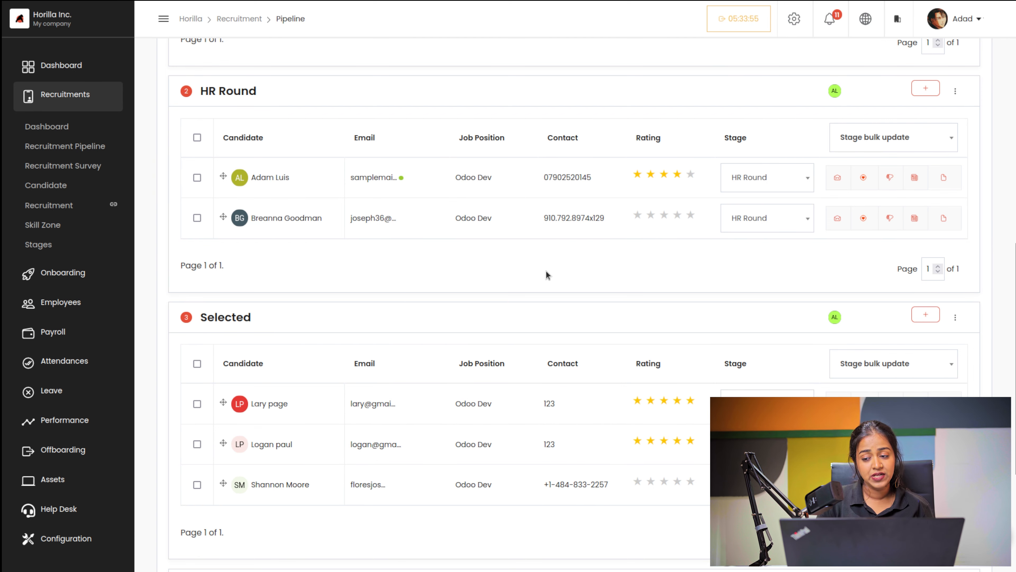
{"action": "scroll", "coordinate": [546, 275], "scroll_direction": "up", "scroll_amount": 15}
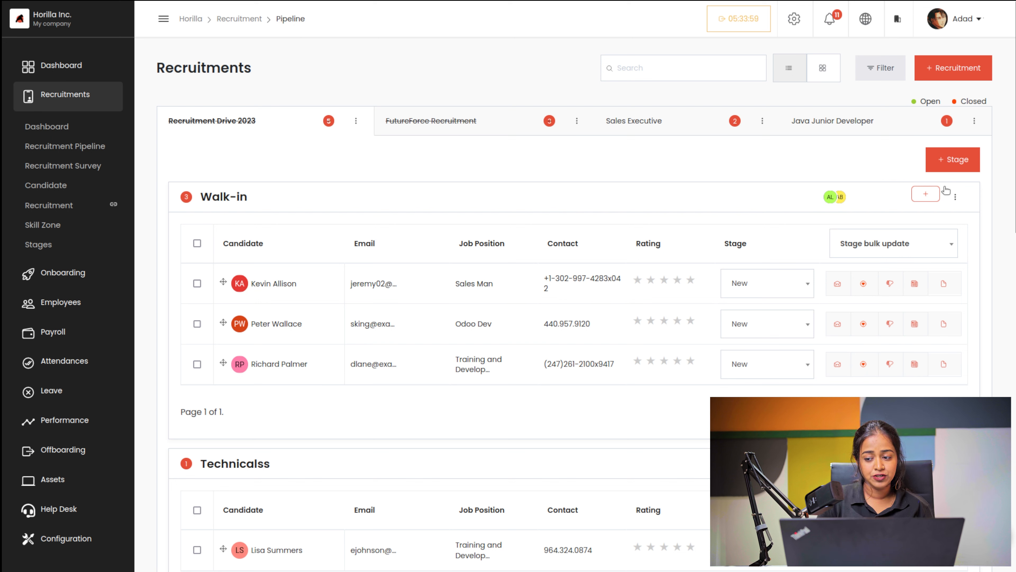
Step: Abandon adding a stage there and switch to the Sales Executive pipeline
{"action": "left_click", "coordinate": [947, 160]}
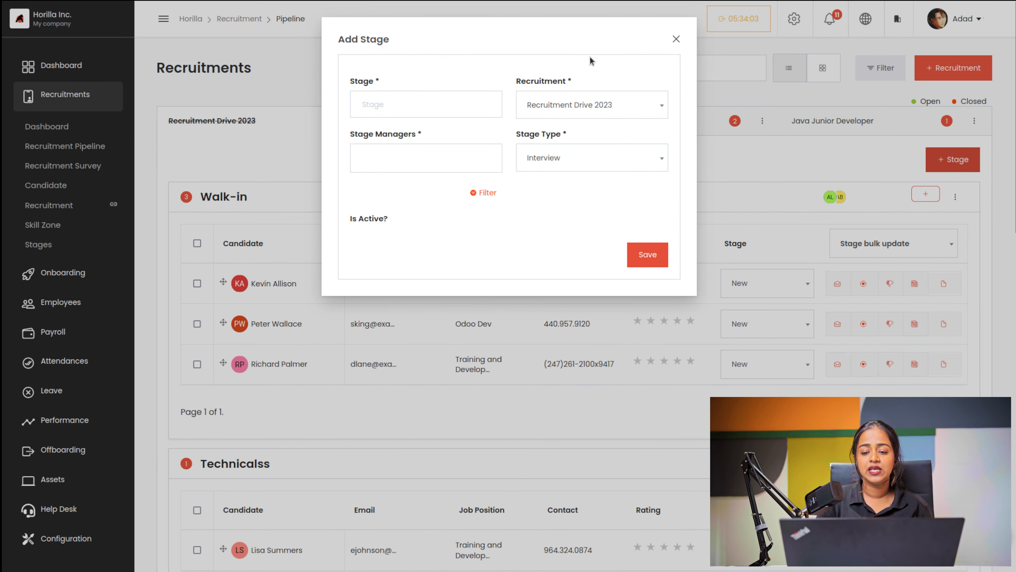
{"action": "left_click", "coordinate": [676, 39]}
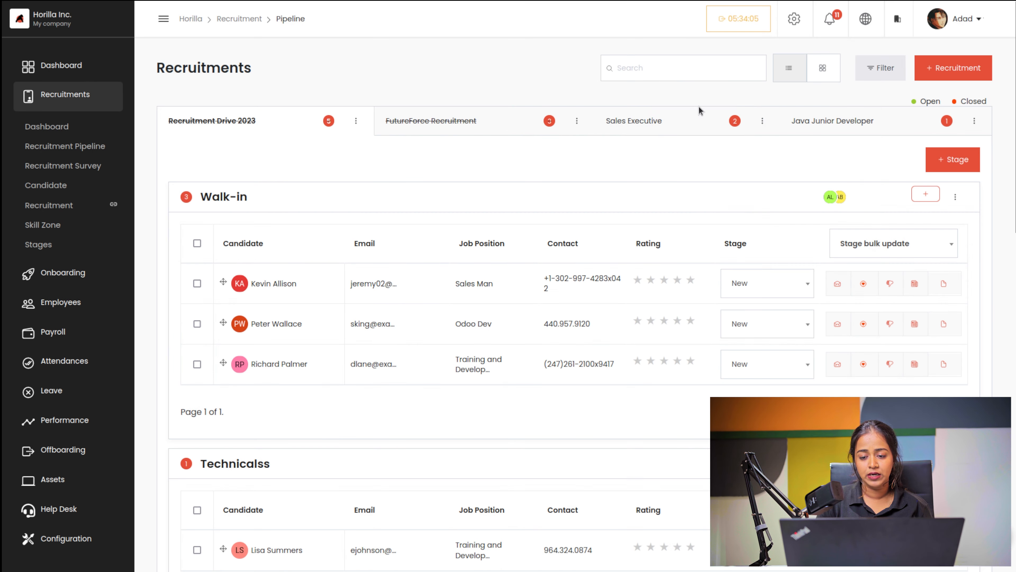
{"action": "left_click", "coordinate": [694, 119]}
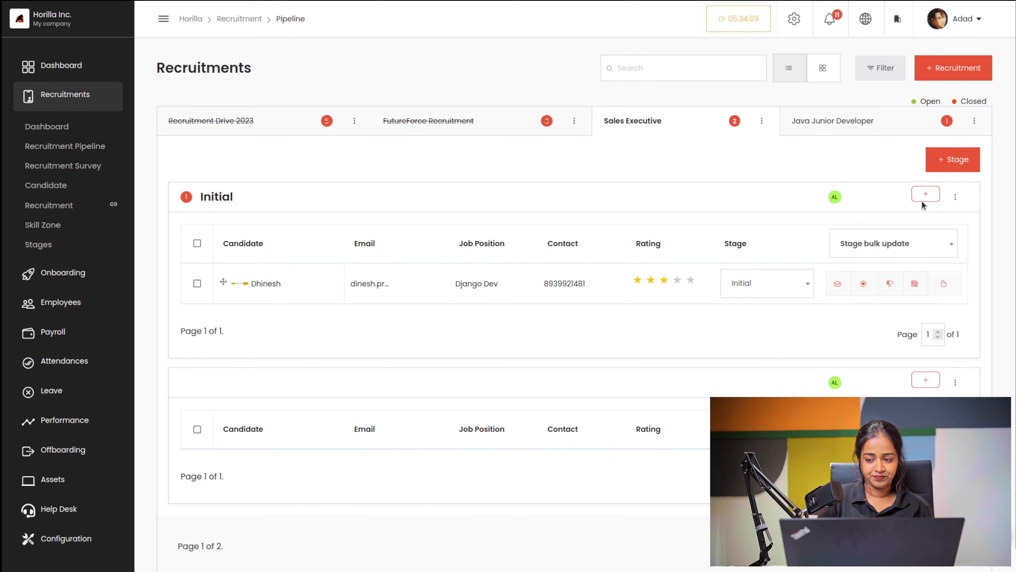
Step: Start a new Sales Executive stage named 'Hr Round'
{"action": "left_click", "coordinate": [943, 161]}
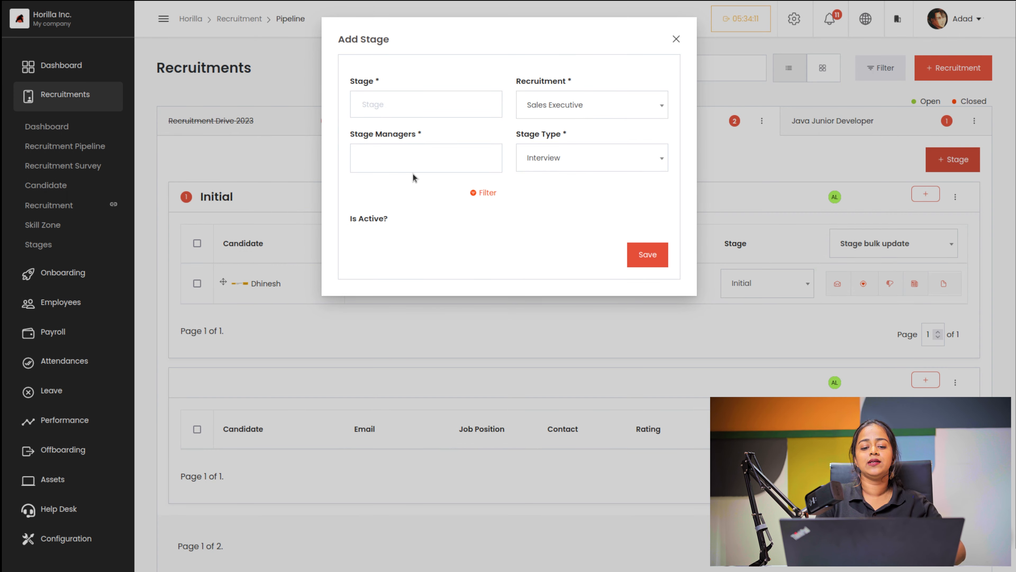
{"action": "left_click", "coordinate": [433, 99]}
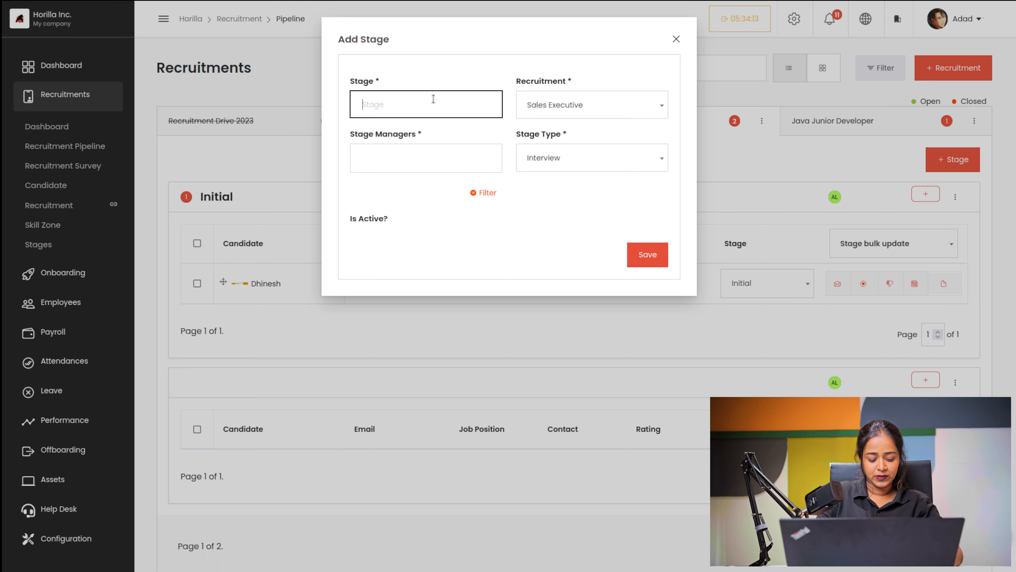
{"action": "type", "text": "hr"}
{"action": "key", "text": "BackSpace"}
{"action": "key", "text": "BackSpace"}
{"action": "key", "text": "BackSpace"}
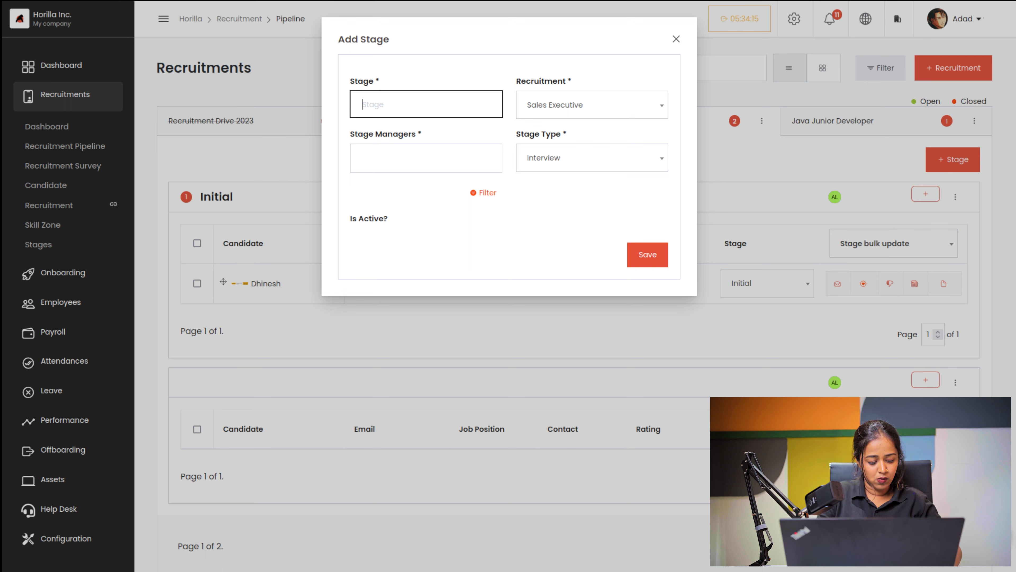
{"action": "type", "text": "Hr Round"}
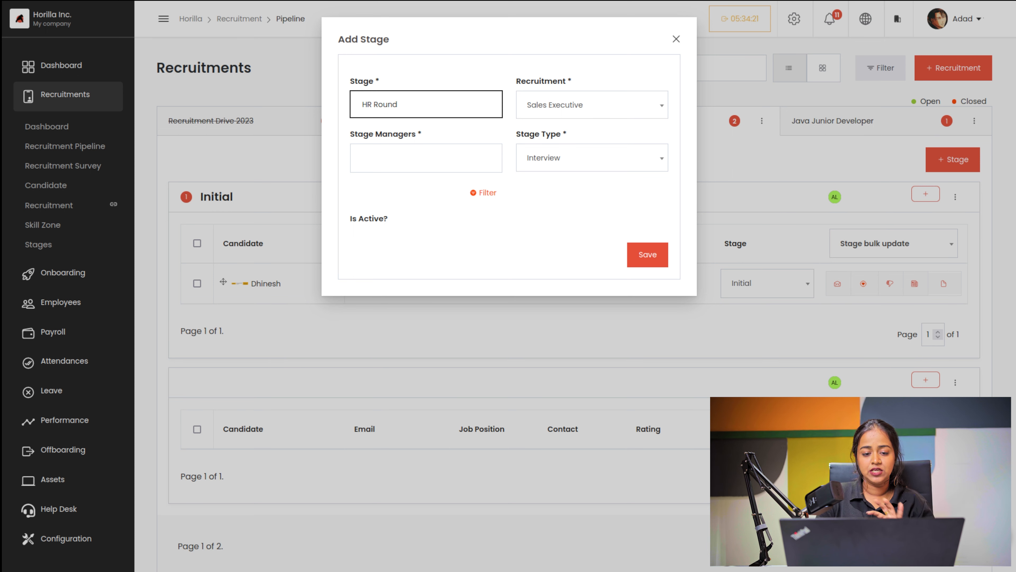
Step: Keep Sales Executive as the recruitment, assign one stage manager, and set stage type Interview
{"action": "left_click", "coordinate": [614, 117]}
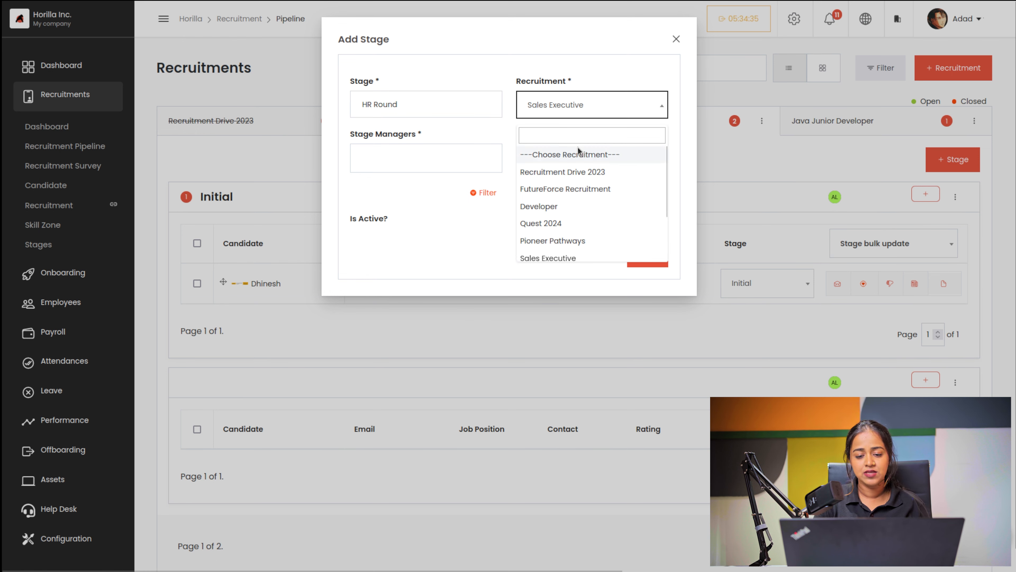
{"action": "left_click", "coordinate": [451, 186]}
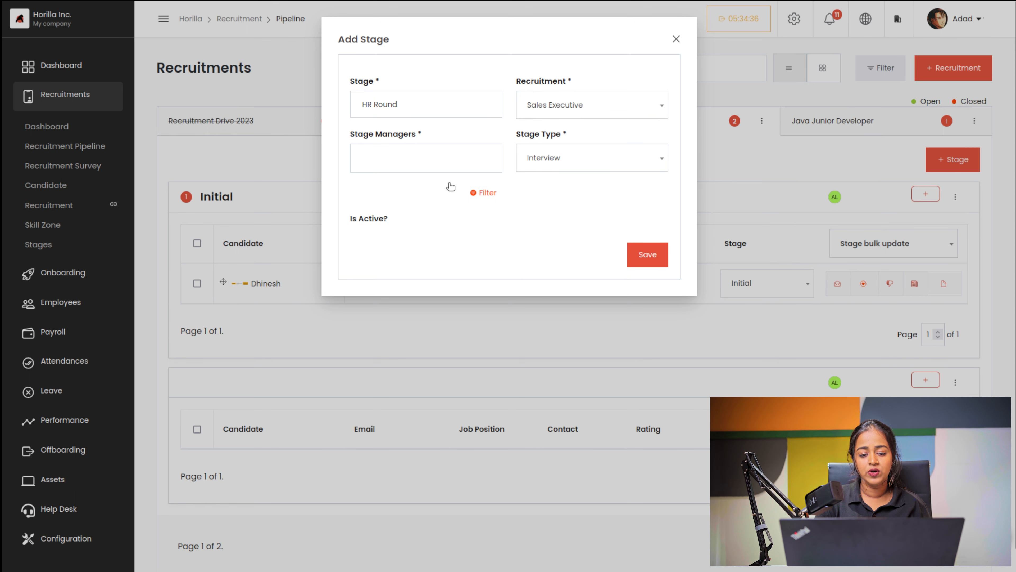
{"action": "left_click", "coordinate": [402, 160]}
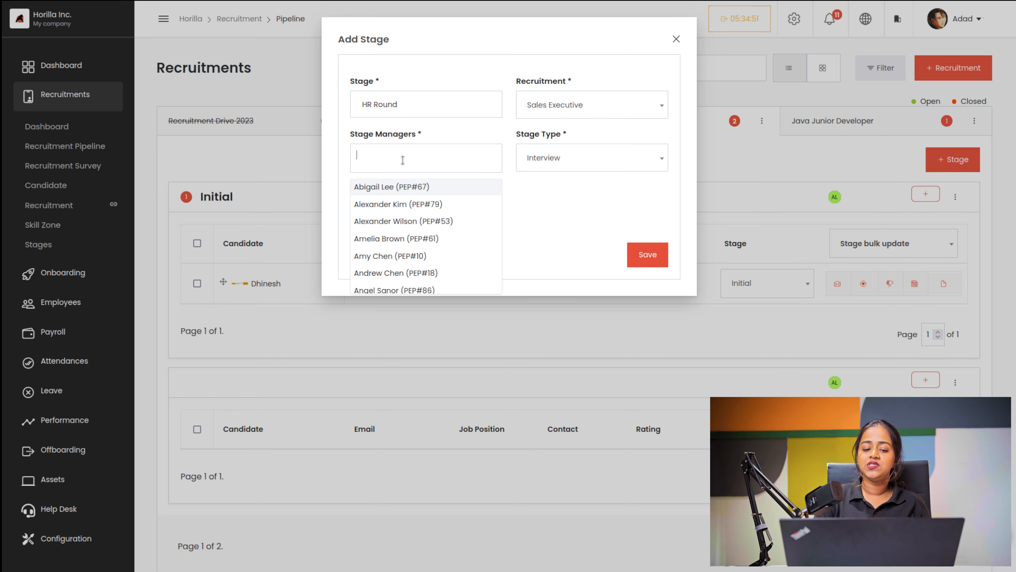
{"action": "left_click", "coordinate": [368, 188]}
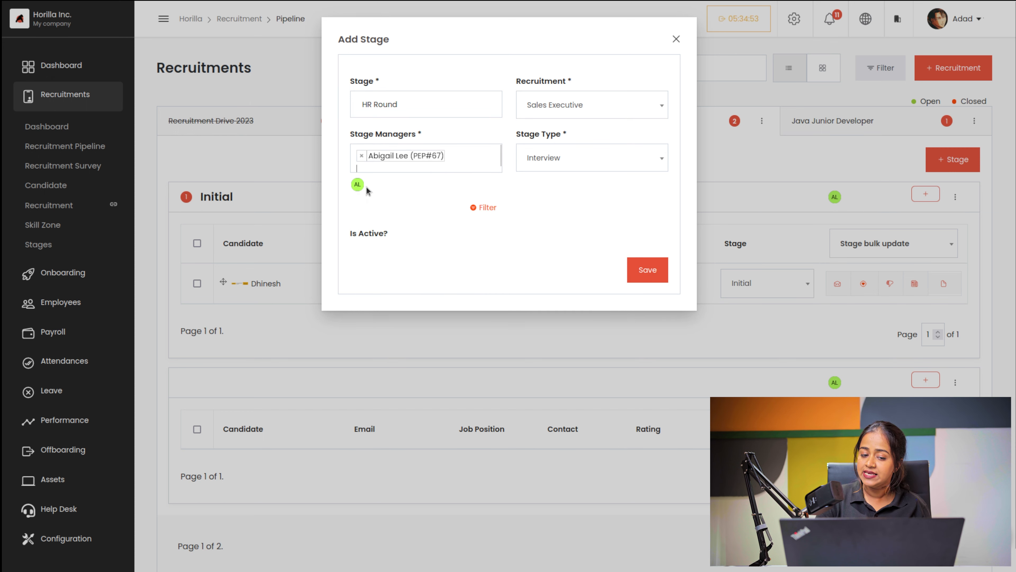
{"action": "left_click", "coordinate": [618, 159]}
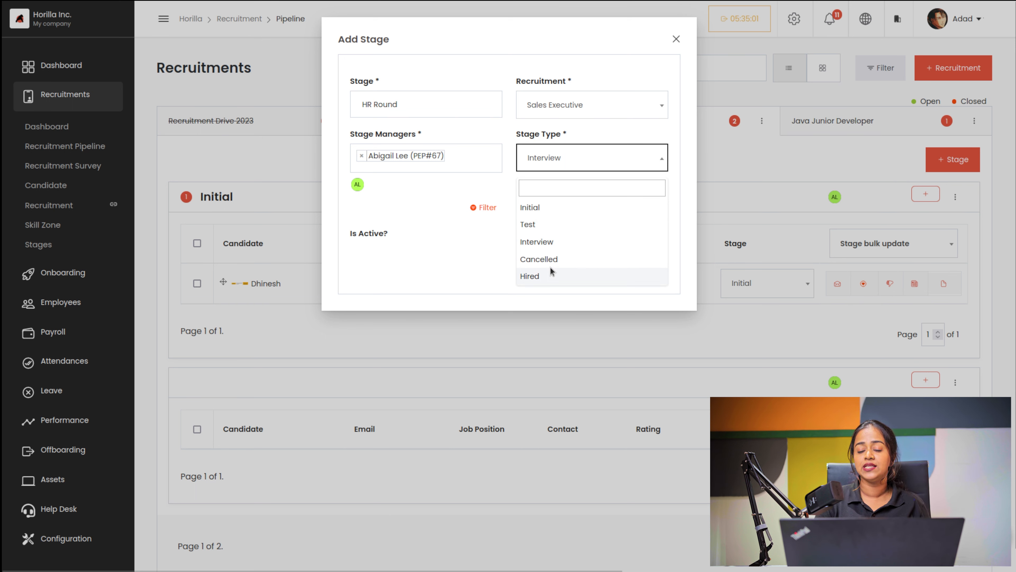
{"action": "left_click", "coordinate": [538, 242]}
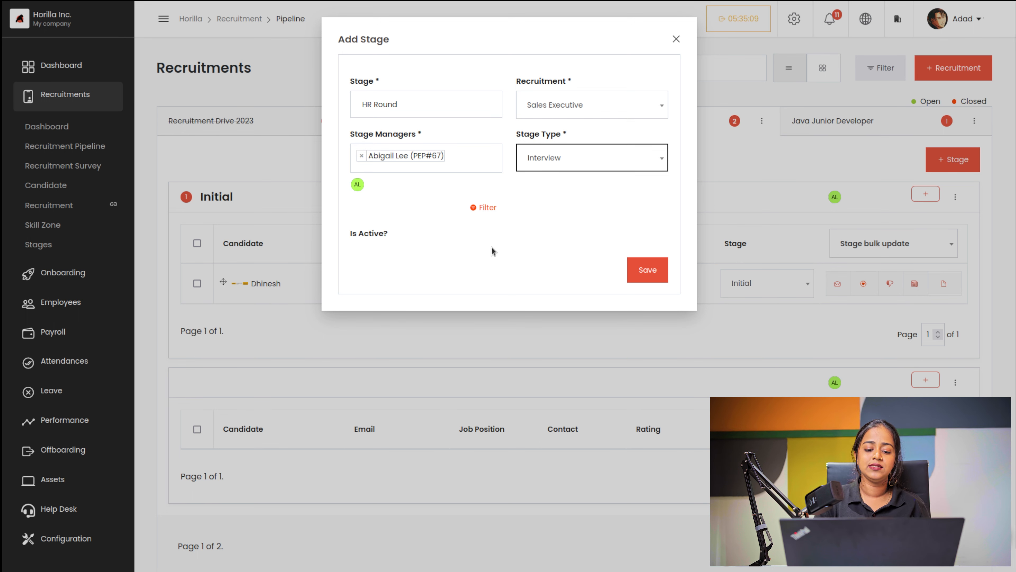
{"action": "left_click", "coordinate": [435, 238]}
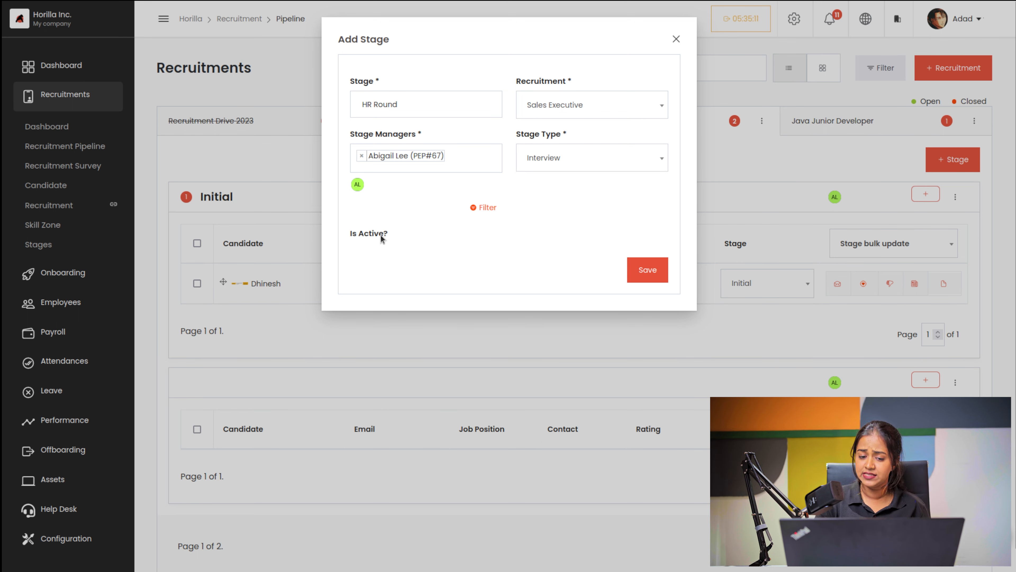
Step: Save the HR Round stage without changing its stage managers
{"action": "left_click", "coordinate": [482, 209]}
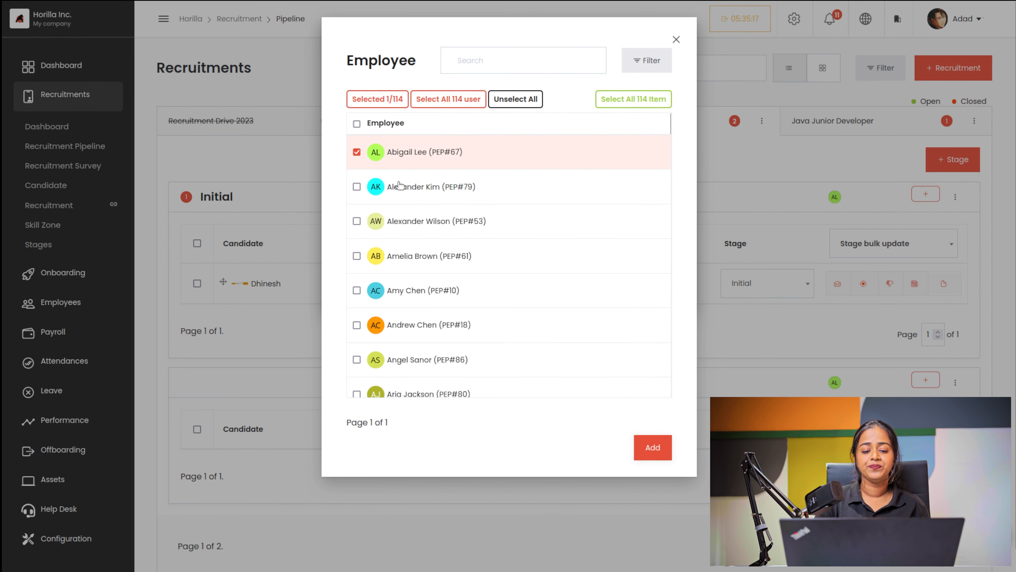
{"action": "left_click", "coordinate": [676, 40]}
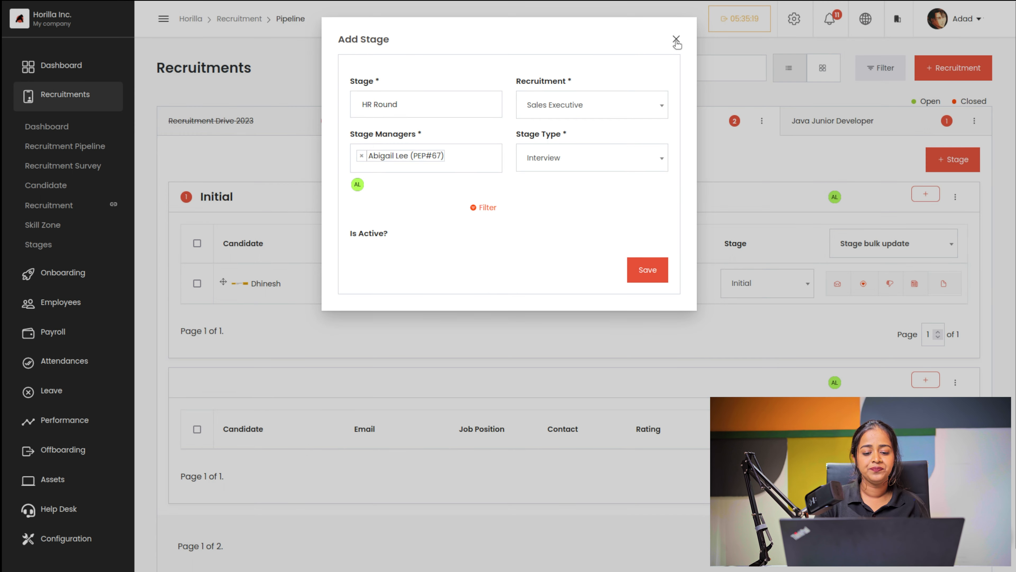
{"action": "left_click", "coordinate": [648, 270]}
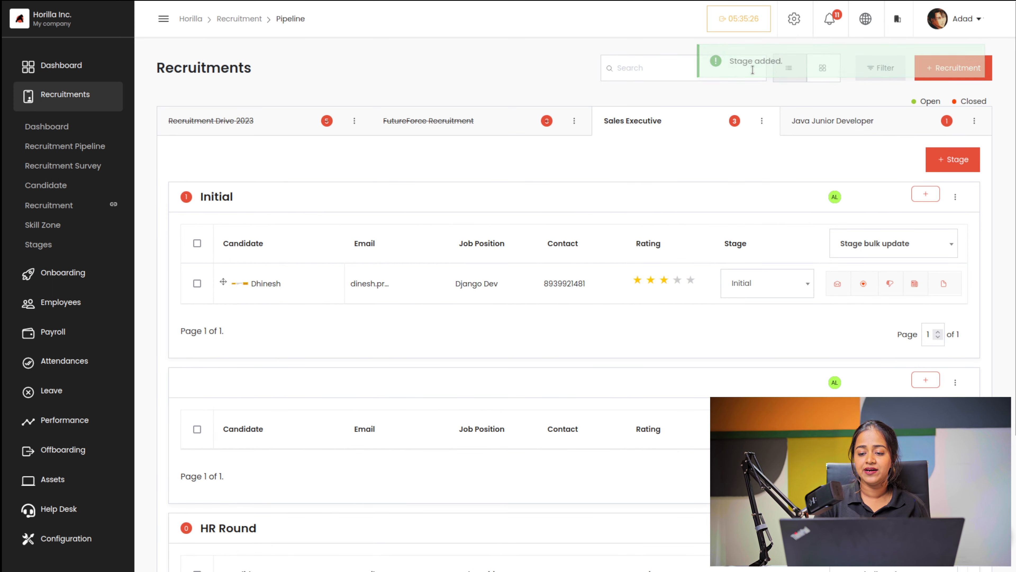
{"action": "scroll", "coordinate": [543, 424], "scroll_direction": "down", "scroll_amount": 4}
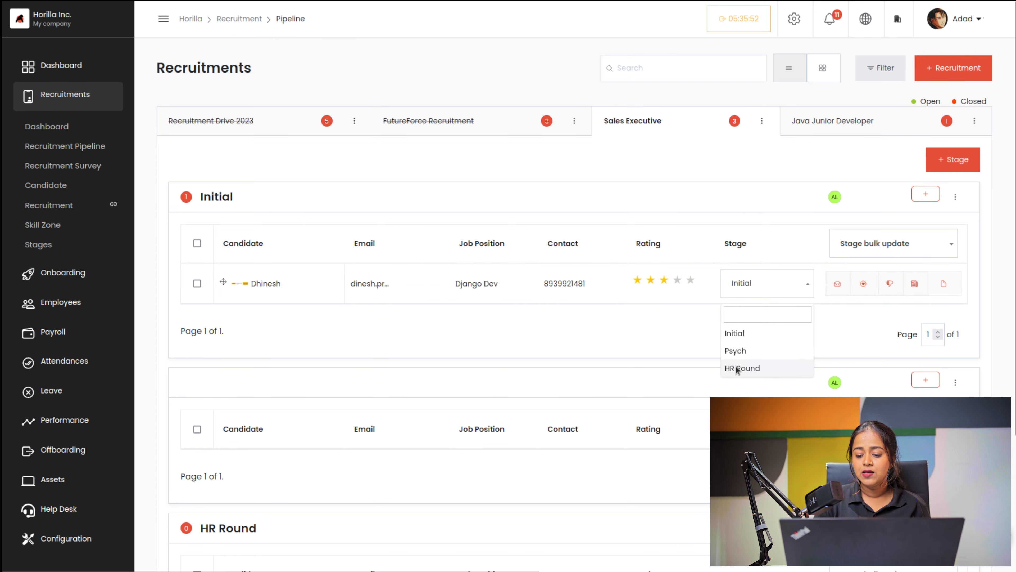
Step: Move the Django Dev candidate from Initial into the HR Round stage
{"action": "left_click", "coordinate": [769, 363]}
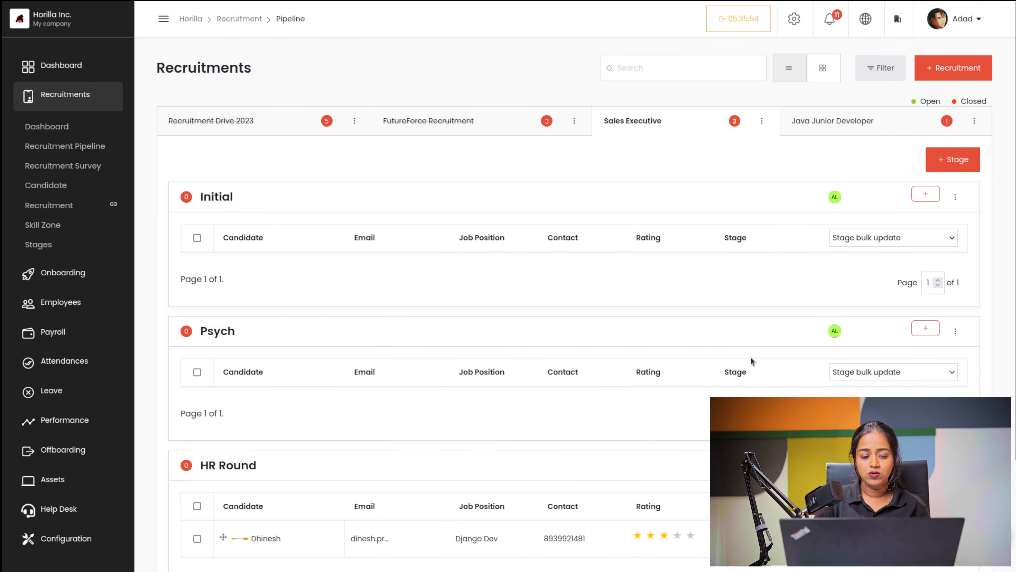
{"action": "scroll", "coordinate": [528, 376], "scroll_direction": "down", "scroll_amount": 4}
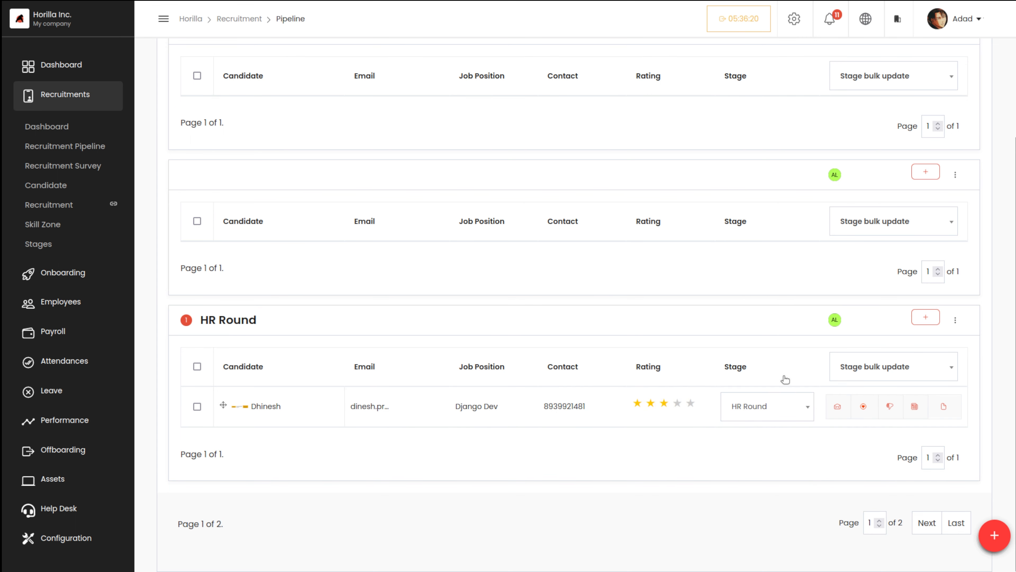
{"action": "left_click", "coordinate": [876, 376]}
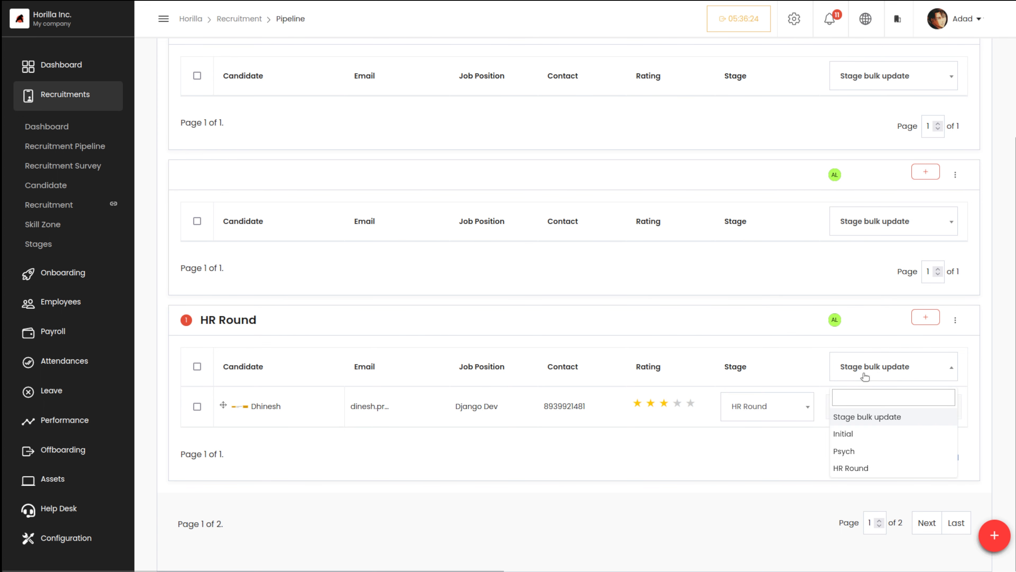
{"action": "left_click", "coordinate": [735, 457]}
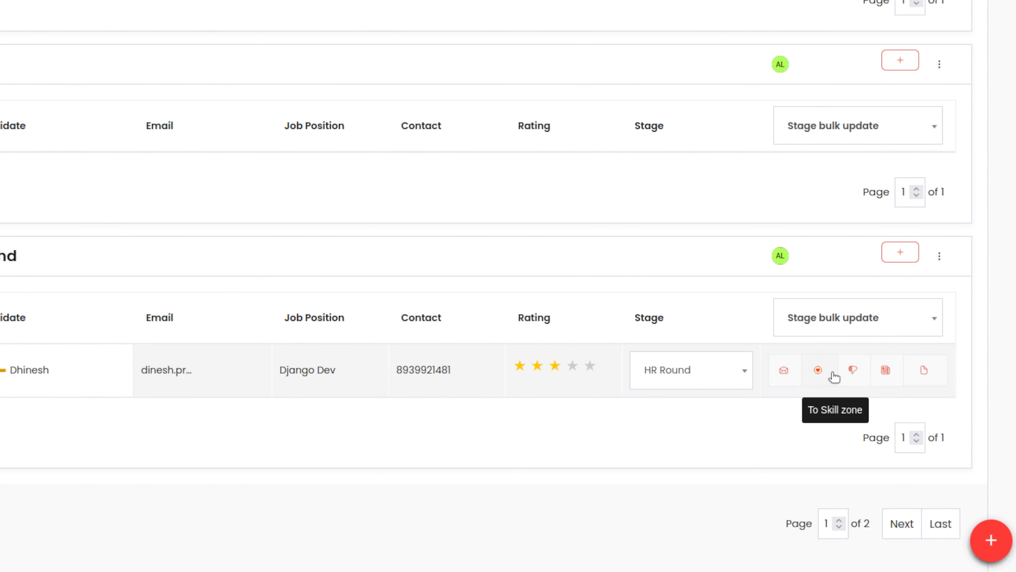
Step: Start an email to the candidate, add another candidate as recipient, and begin the subject 'Co'
{"action": "left_click", "coordinate": [778, 379]}
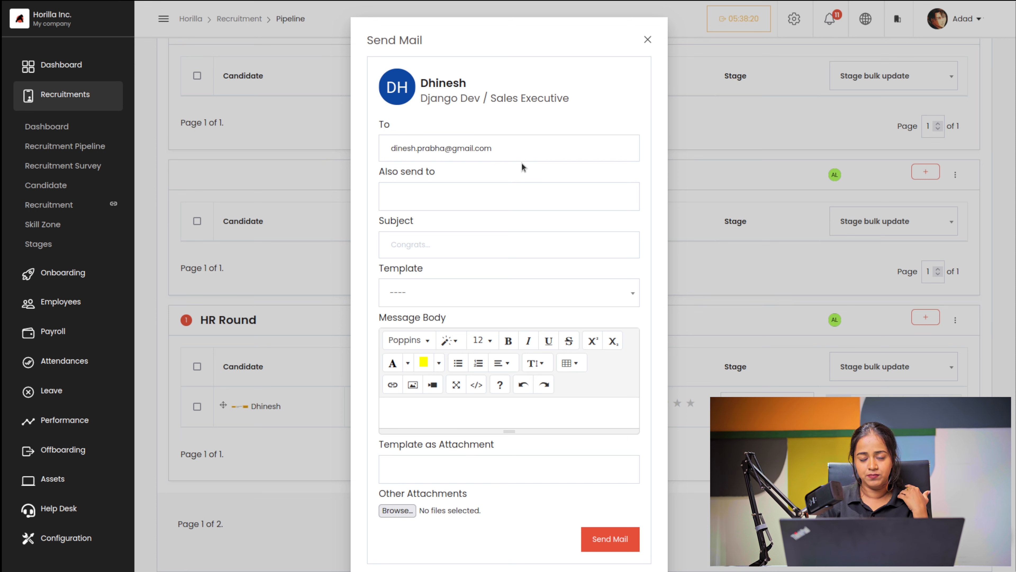
{"action": "left_click", "coordinate": [406, 191]}
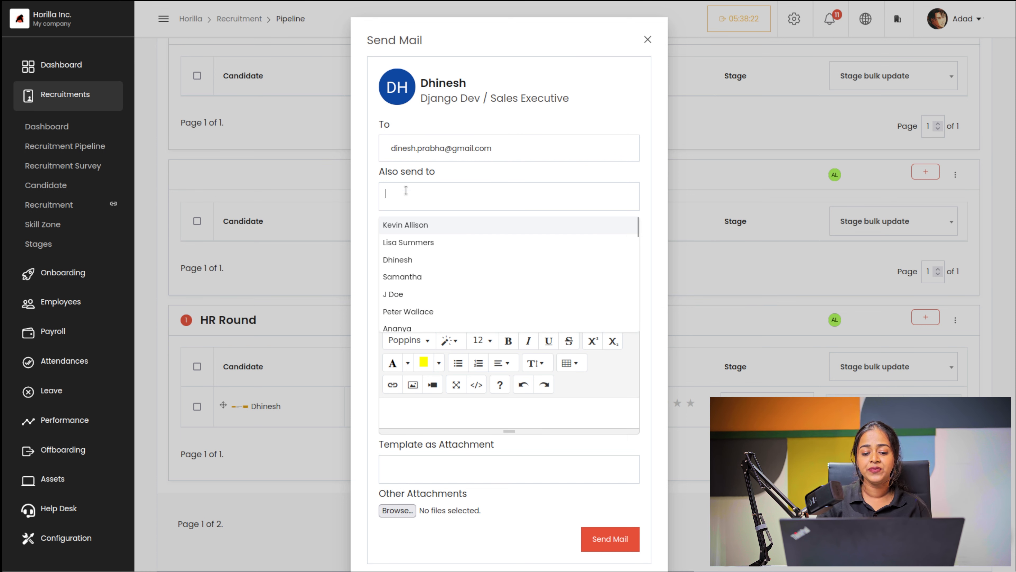
{"action": "left_click", "coordinate": [476, 229]}
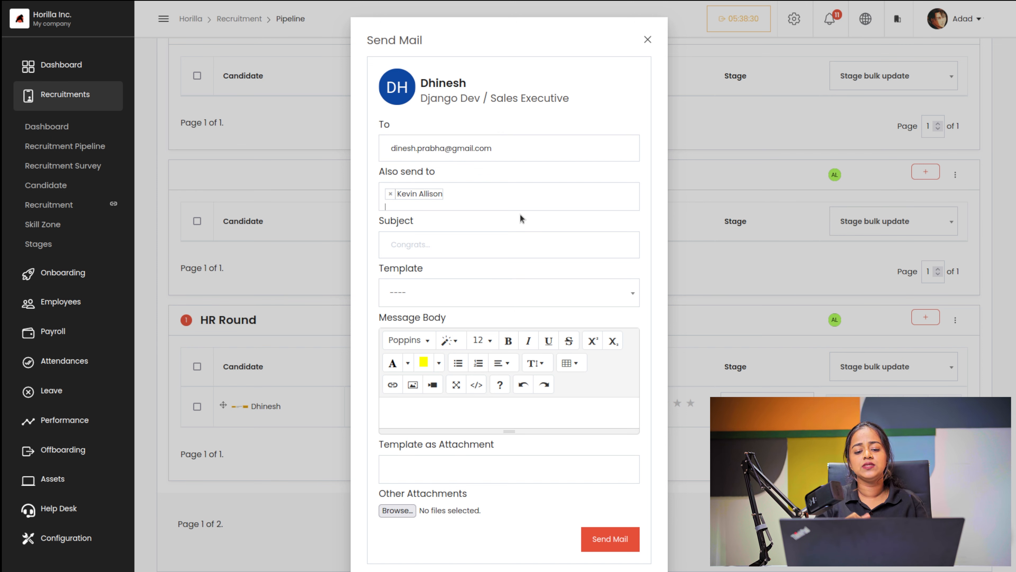
{"action": "left_click", "coordinate": [440, 245]}
{"action": "type", "text": "Congrats"}
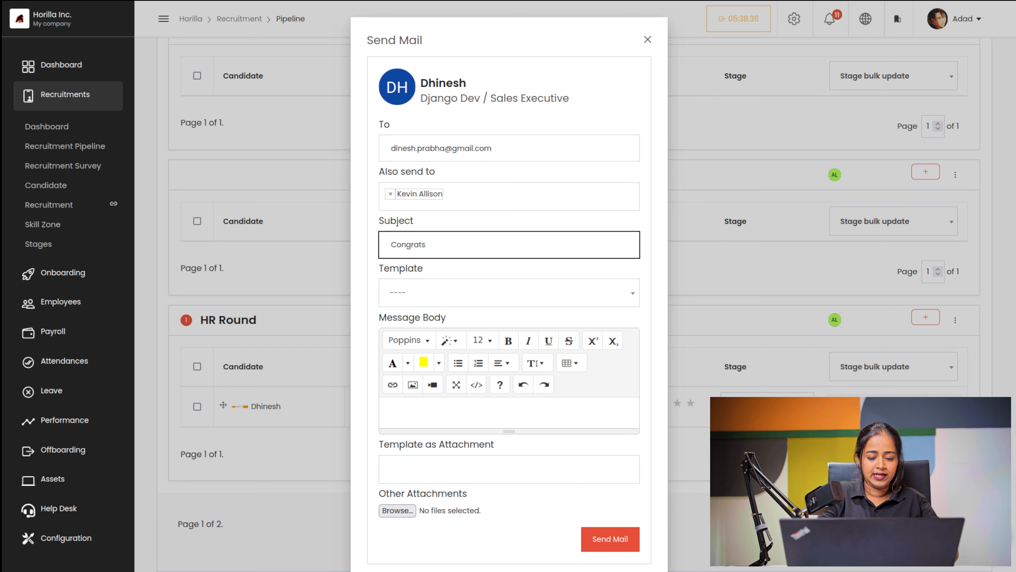
Step: Fill the body with the Offer Letter template, send the mail, and dismiss the processing notice
{"action": "left_click", "coordinate": [454, 295]}
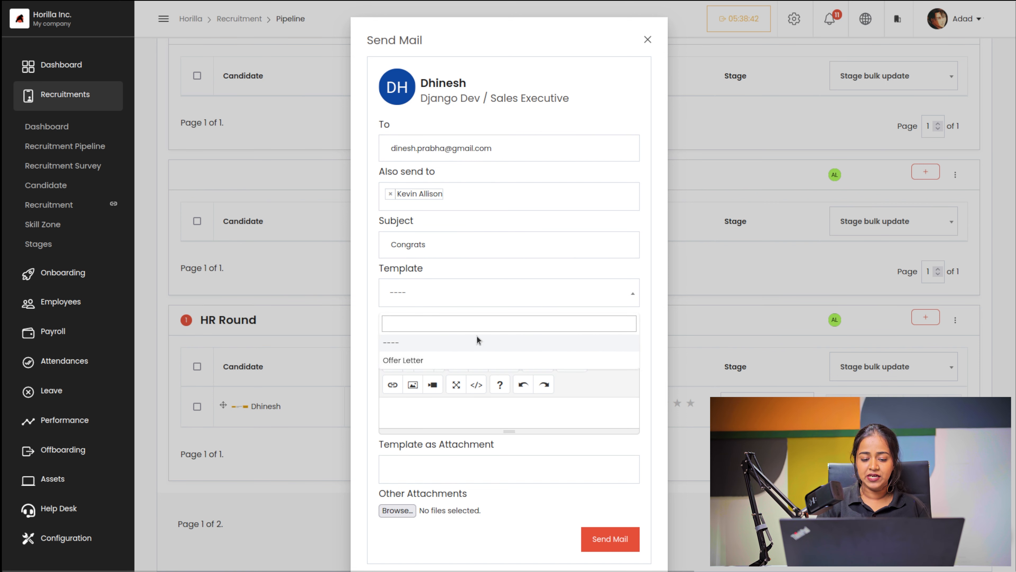
{"action": "left_click", "coordinate": [409, 358]}
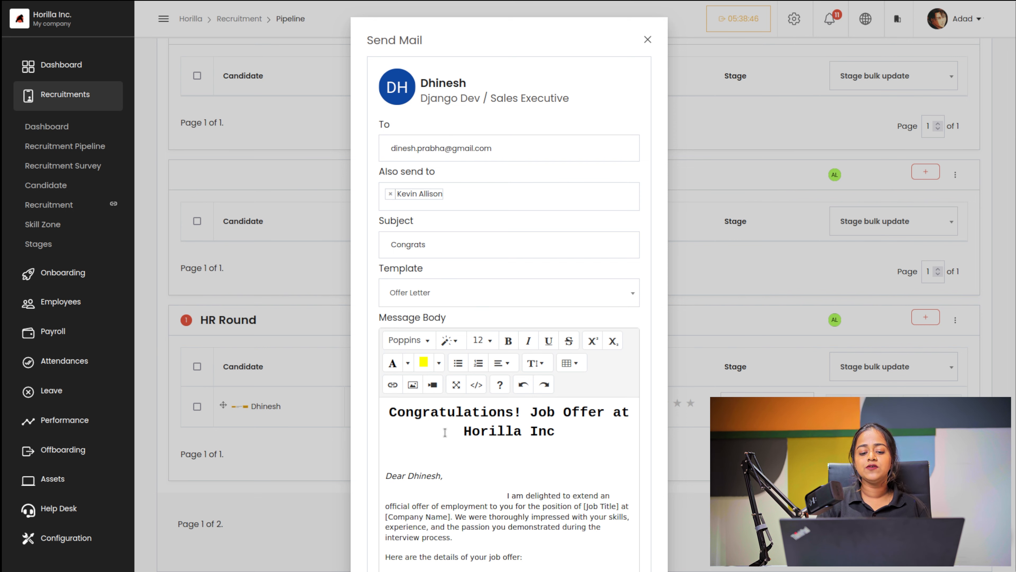
{"action": "scroll", "coordinate": [445, 432], "scroll_direction": "down", "scroll_amount": 10}
{"action": "scroll", "coordinate": [586, 159], "scroll_direction": "up", "scroll_amount": 2}
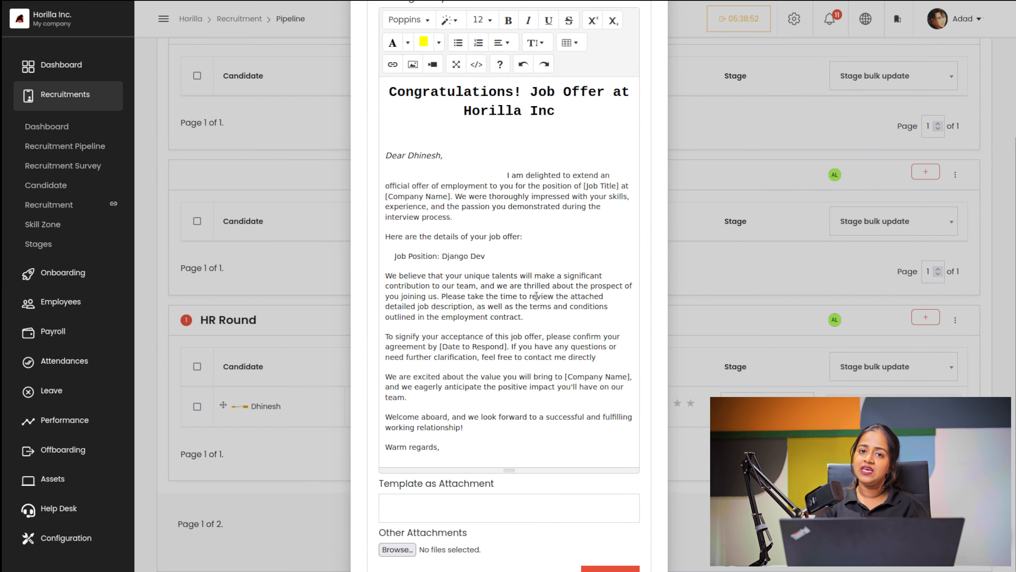
{"action": "scroll", "coordinate": [539, 297], "scroll_direction": "down", "scroll_amount": 2}
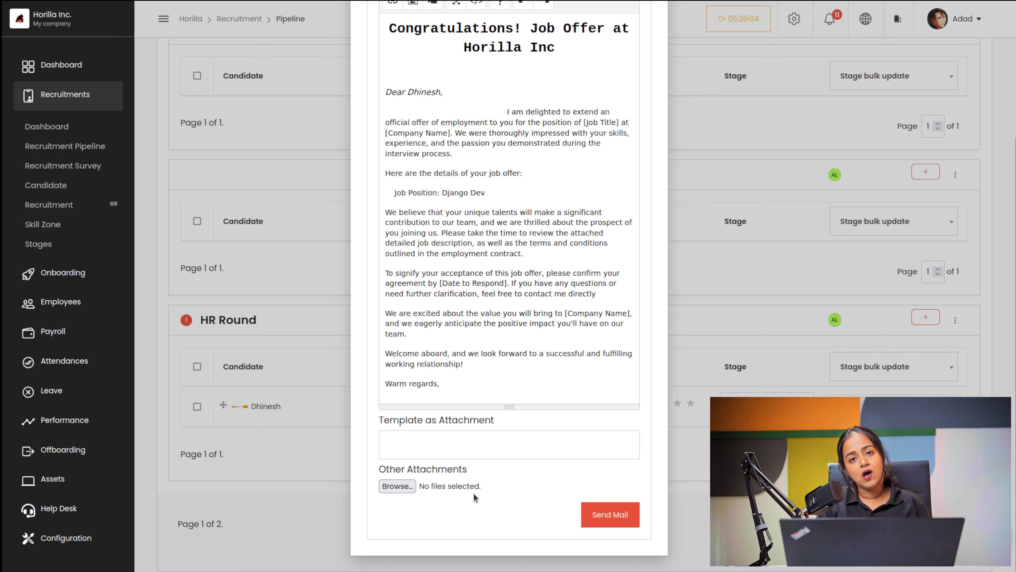
{"action": "scroll", "coordinate": [529, 272], "scroll_direction": "up", "scroll_amount": 5}
{"action": "scroll", "coordinate": [528, 272], "scroll_direction": "down", "scroll_amount": 5}
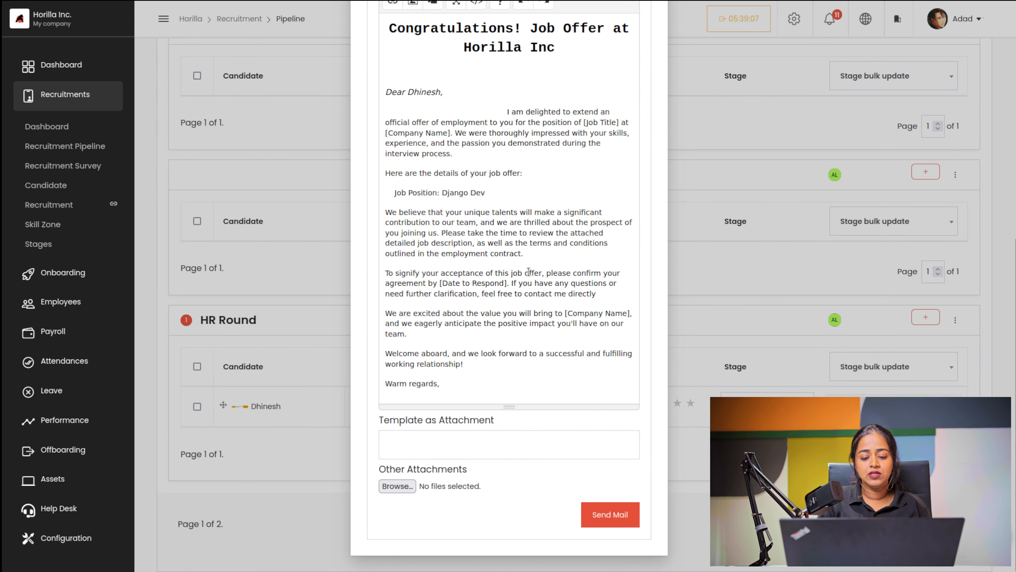
{"action": "left_click", "coordinate": [601, 516]}
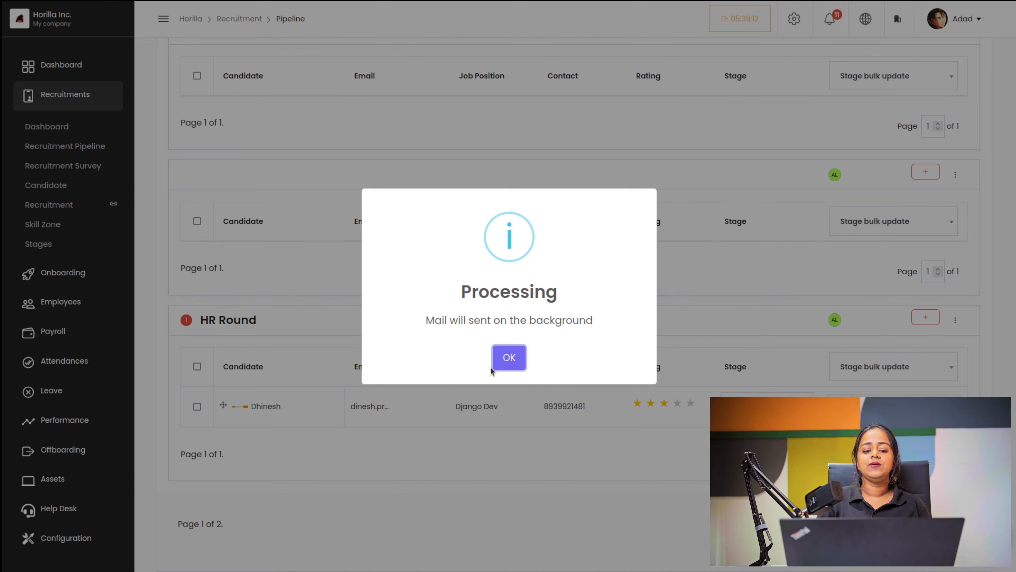
{"action": "left_click", "coordinate": [510, 354]}
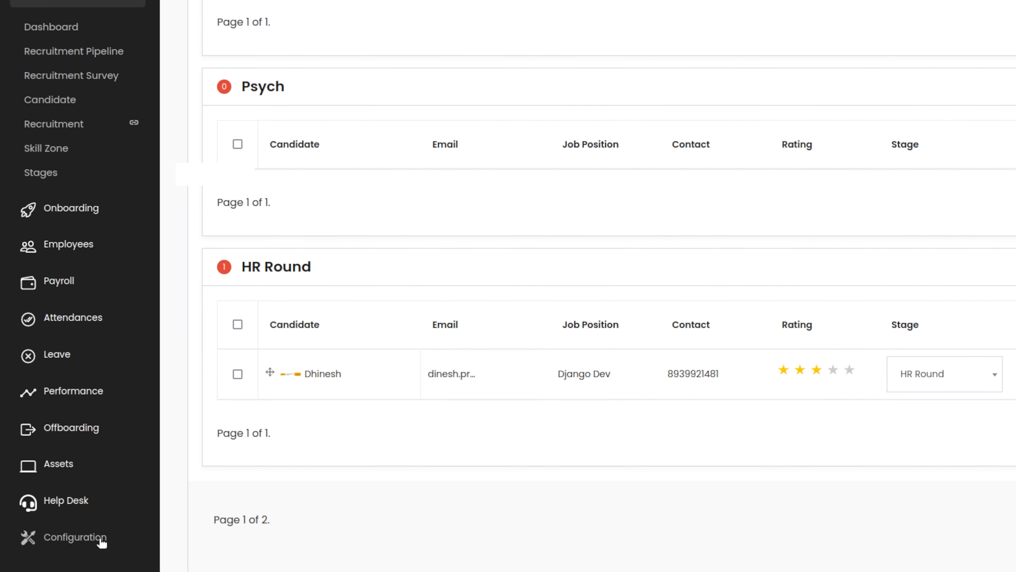
Step: Go to Configuration > Mail Templates to list the Offer Letter template
{"action": "left_click", "coordinate": [82, 541]}
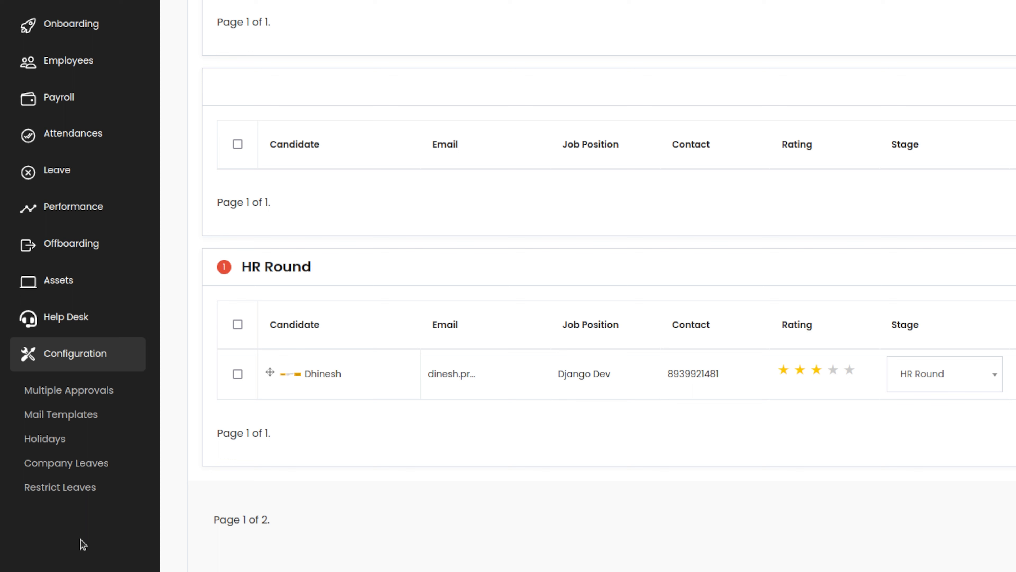
{"action": "left_click", "coordinate": [64, 415]}
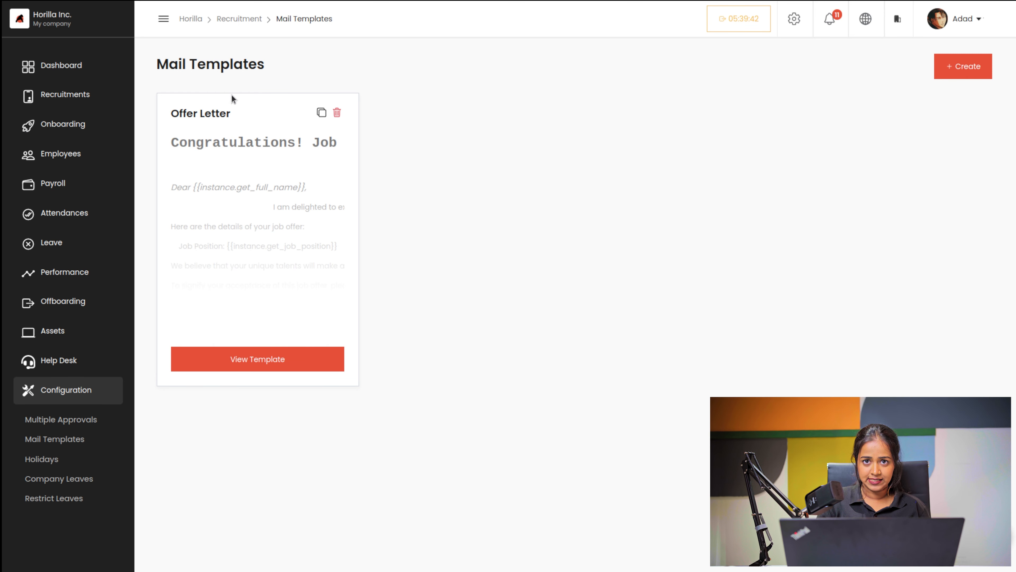
Step: Create and save template 'New sample template' with body 'This is a sample template. Just for testing'
{"action": "left_click", "coordinate": [940, 65]}
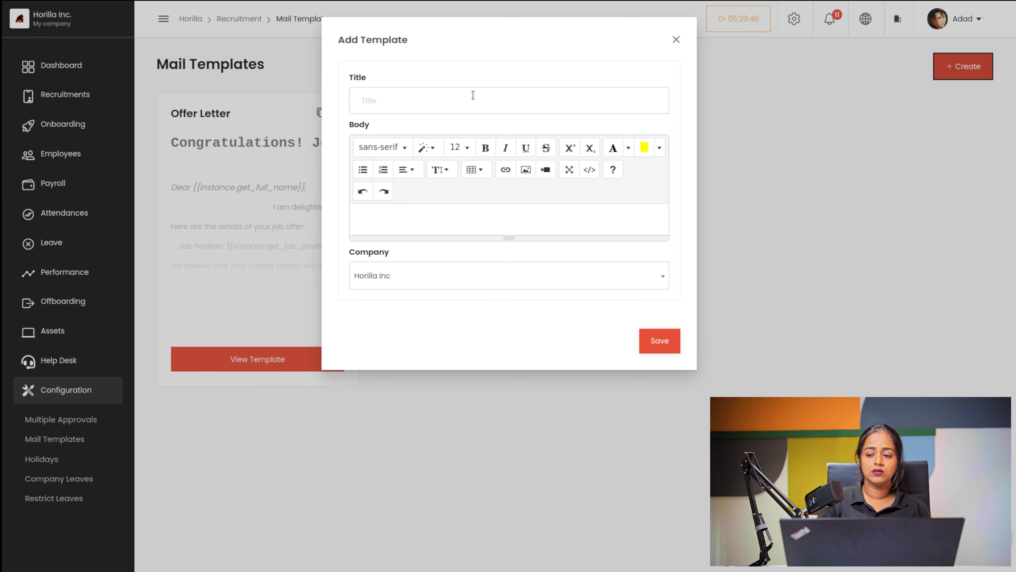
{"action": "left_click", "coordinate": [465, 101]}
{"action": "type", "text": "N"}
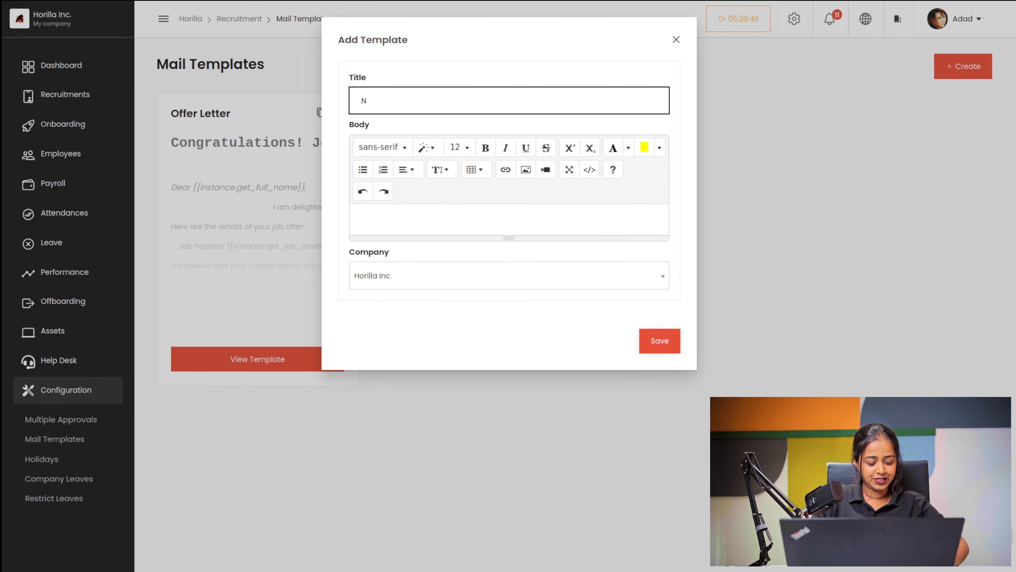
{"action": "type", "text": "ew sample"}
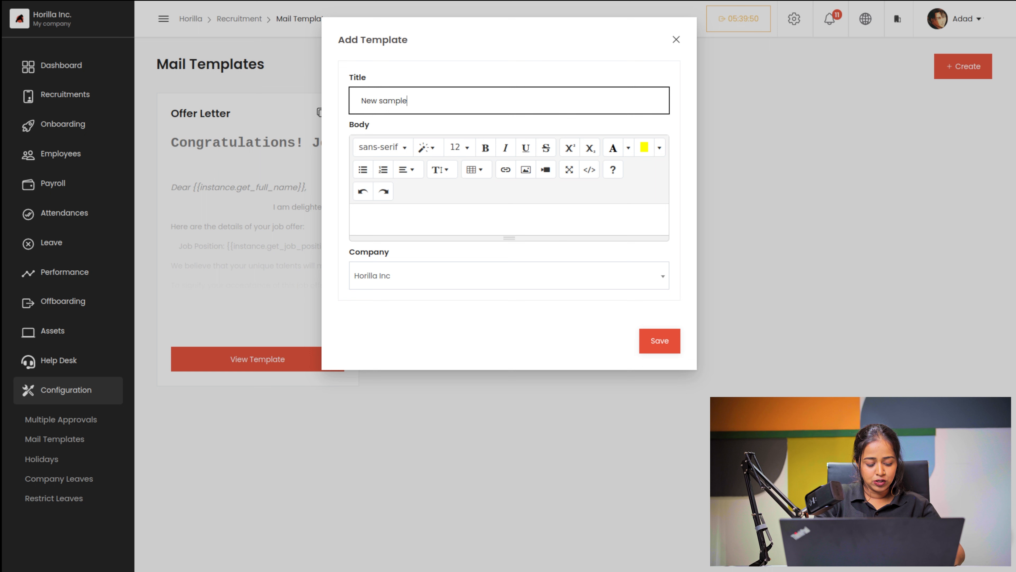
{"action": "type", "text": " template"}
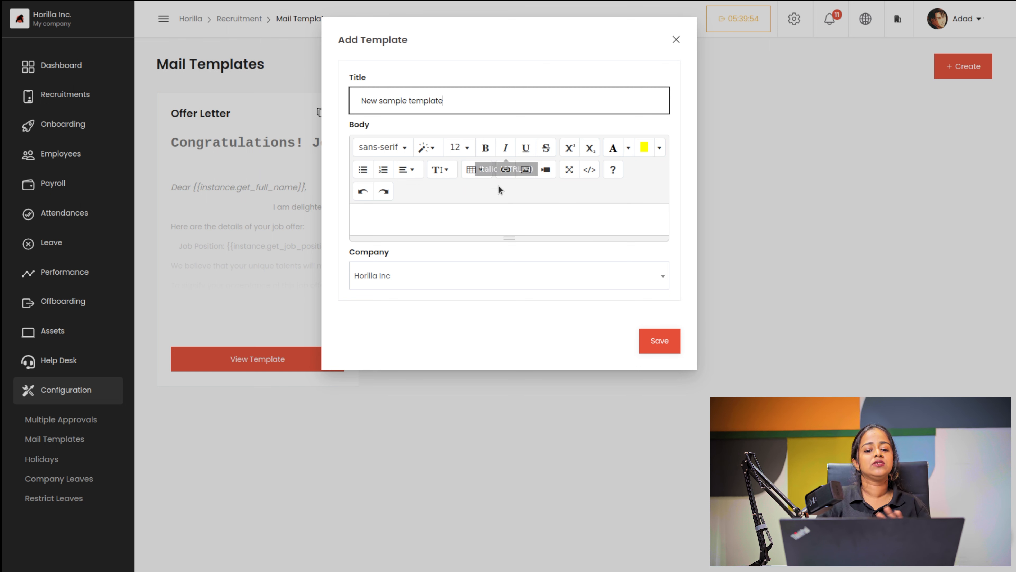
{"action": "left_click", "coordinate": [412, 209]}
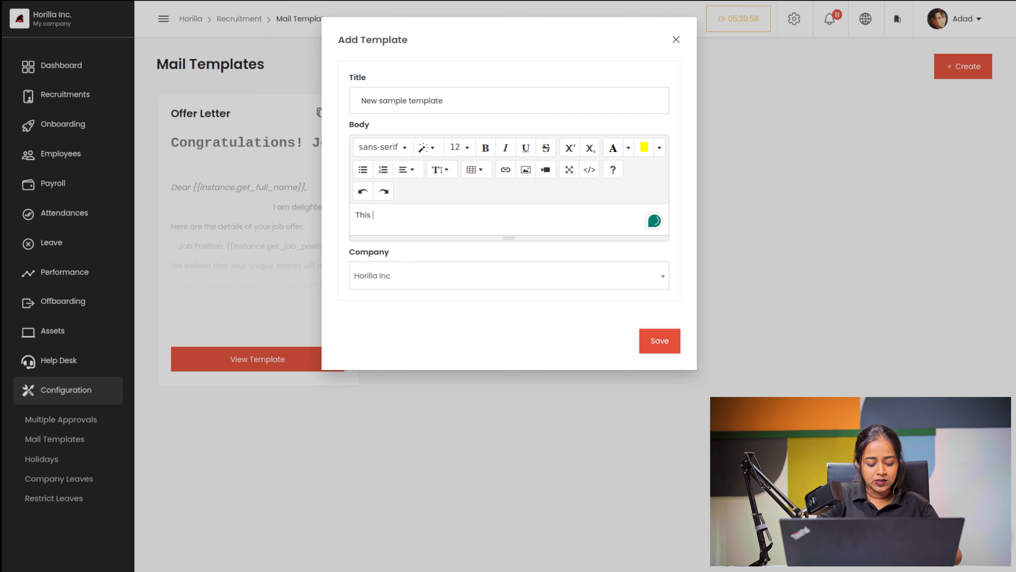
{"action": "type", "text": "This is a sample template. Just for"}
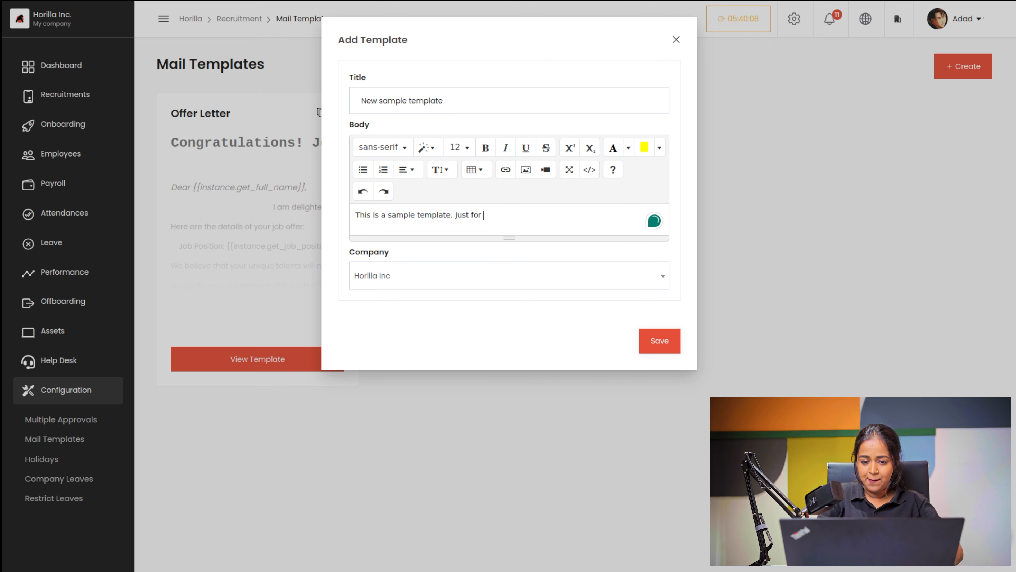
{"action": "type", "text": "testing"}
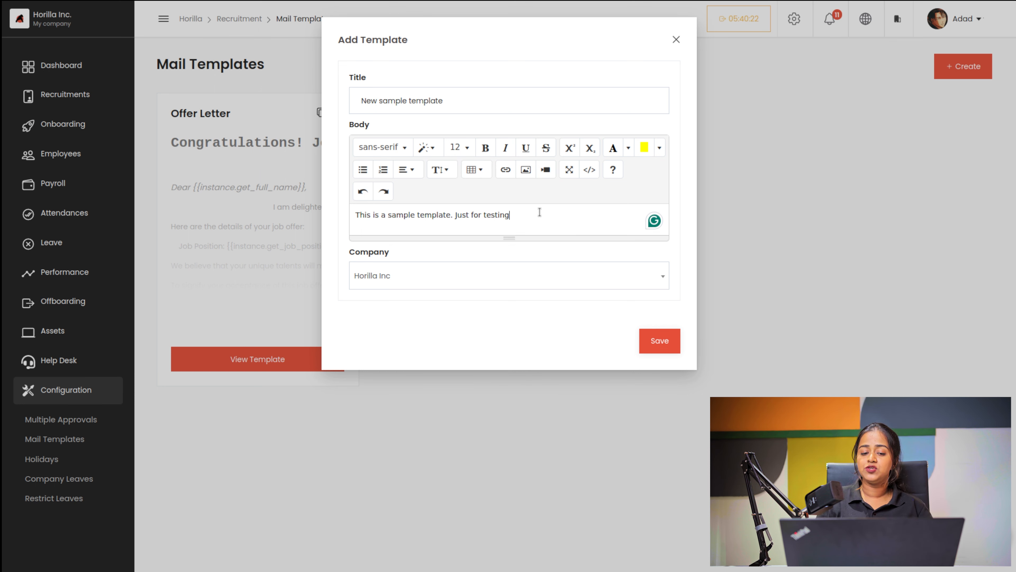
{"action": "left_click", "coordinate": [661, 346]}
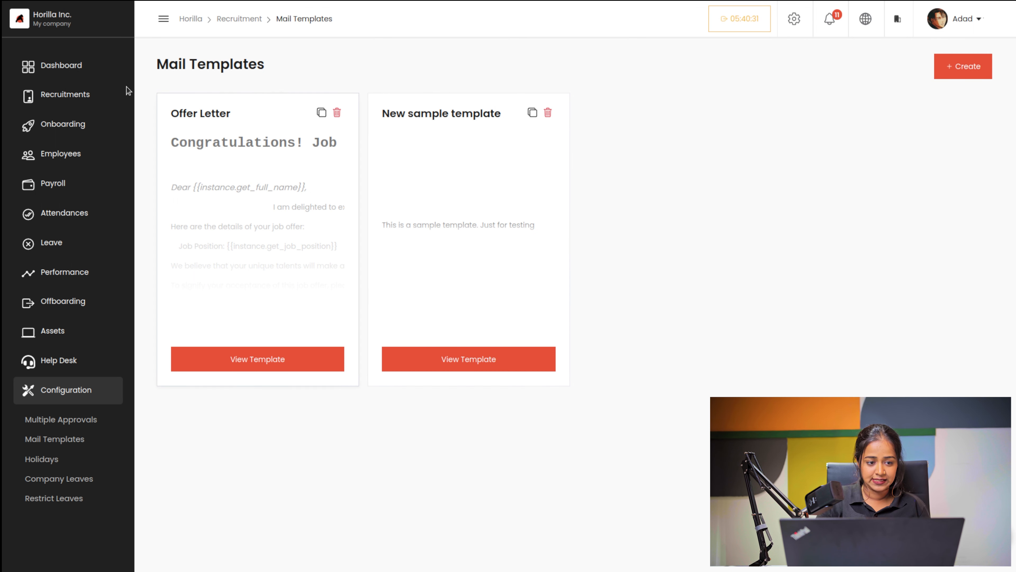
Step: Return to the recruitment pipeline and scroll to the HR Round candidate
{"action": "left_click", "coordinate": [86, 95]}
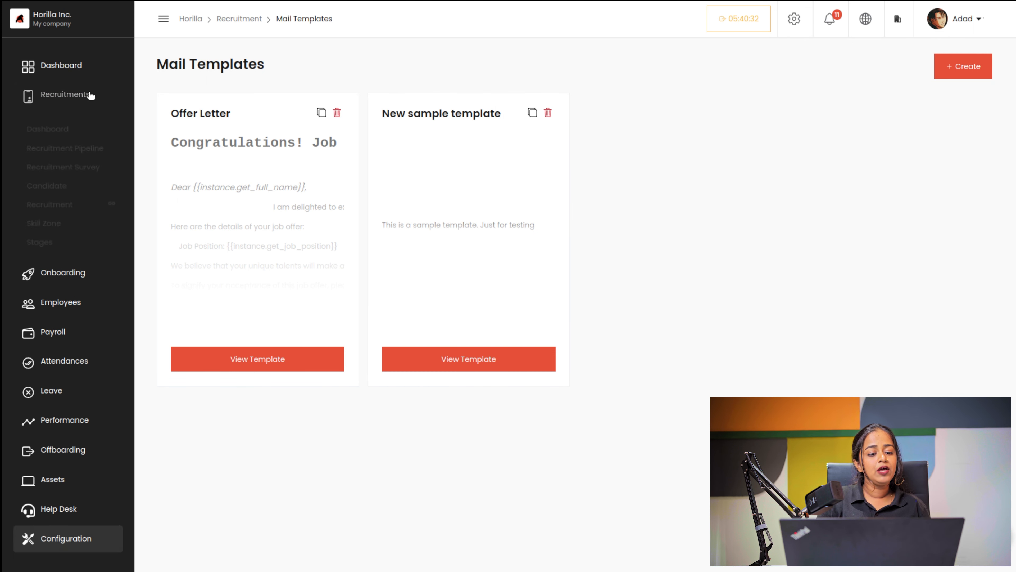
{"action": "left_click", "coordinate": [62, 148]}
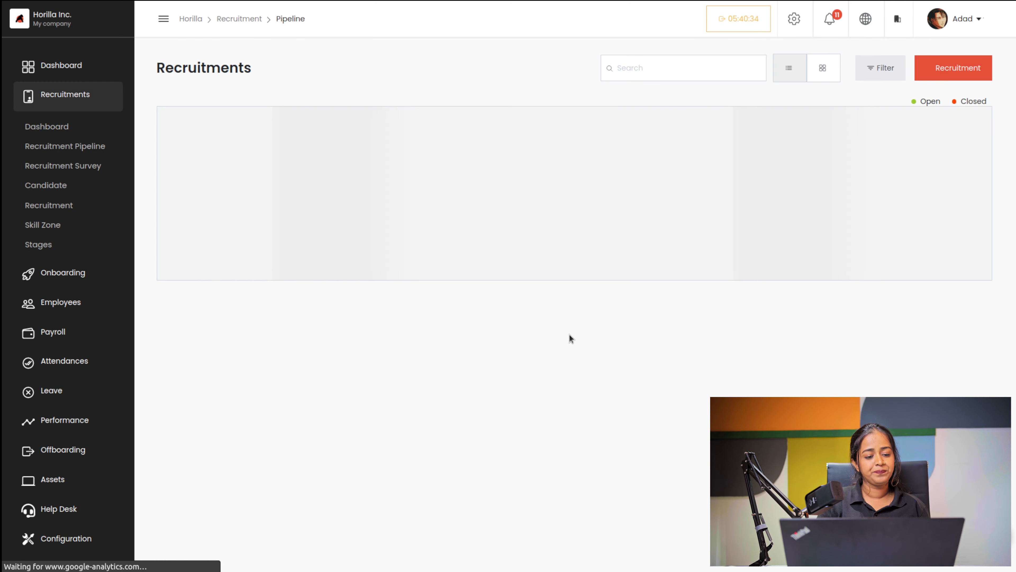
{"action": "scroll", "coordinate": [737, 415], "scroll_direction": "down", "scroll_amount": 4}
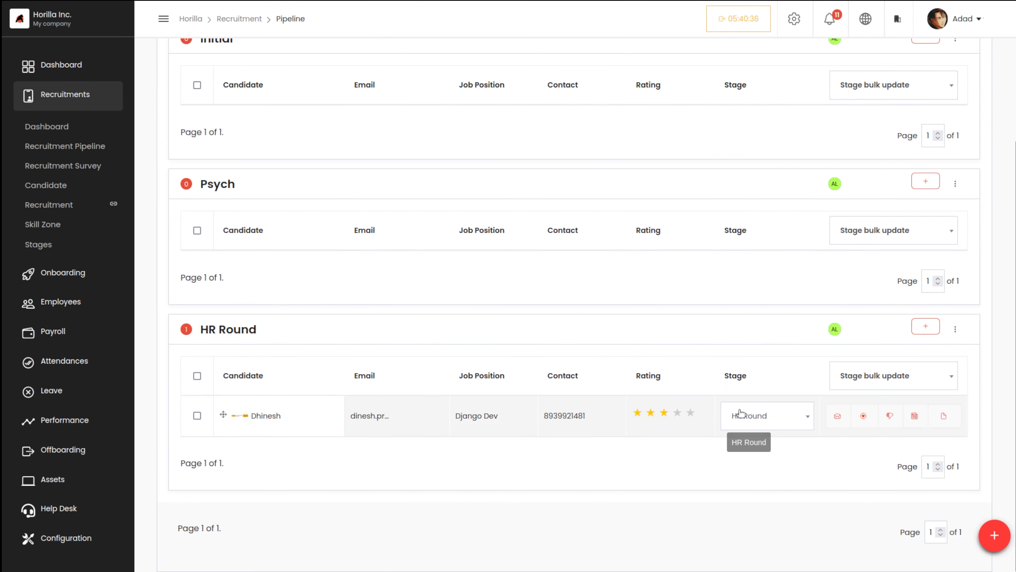
Step: Load New sample template into the candidate's email body, then close it unsent
{"action": "left_click", "coordinate": [834, 422]}
{"action": "left_click", "coordinate": [464, 302]}
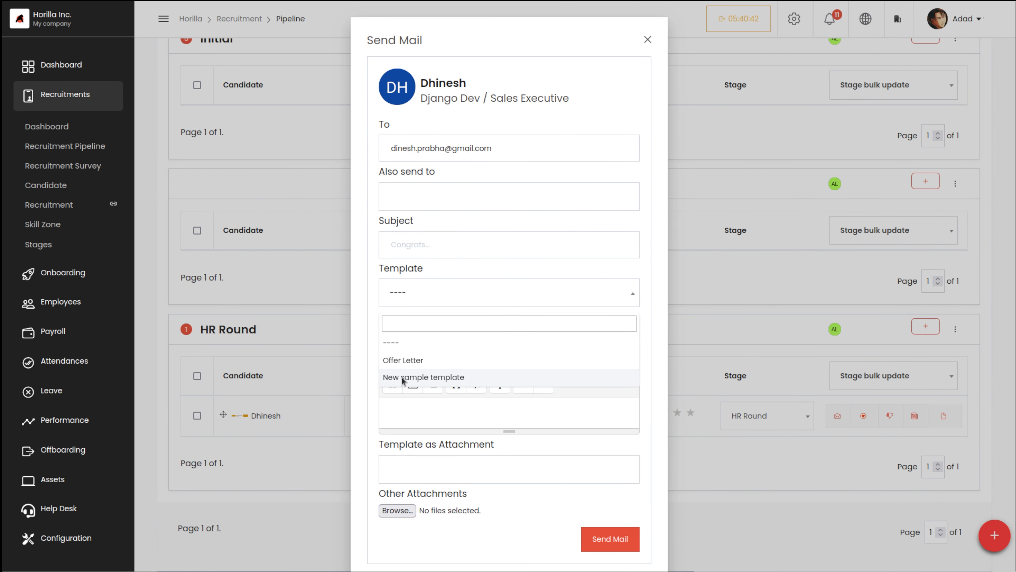
{"action": "left_click", "coordinate": [453, 379]}
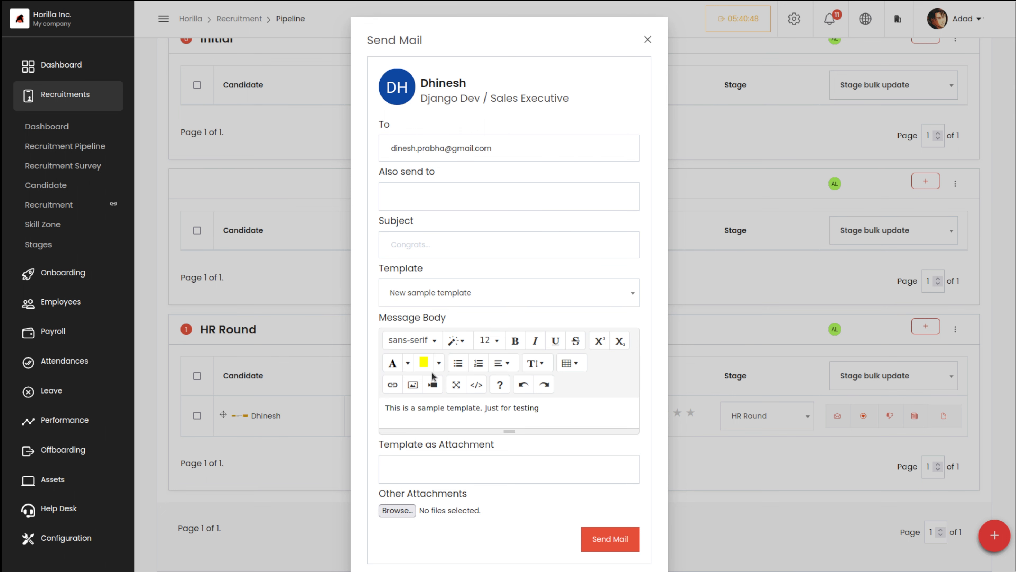
{"action": "left_click", "coordinate": [647, 39]}
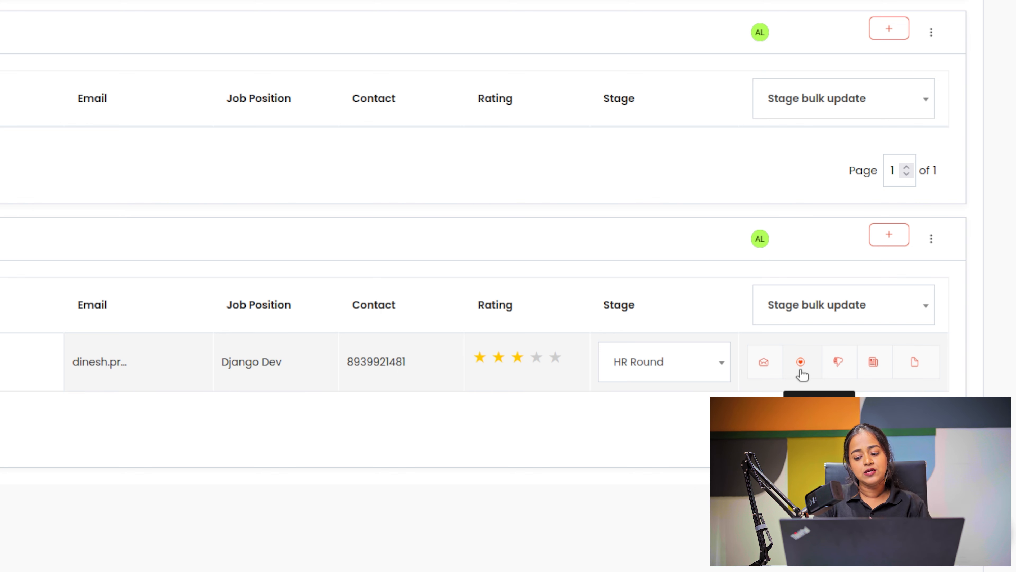
Step: Add the HR Round candidate to skill zones with reason 'new skill', choosing Marketing
{"action": "left_click", "coordinate": [802, 369]}
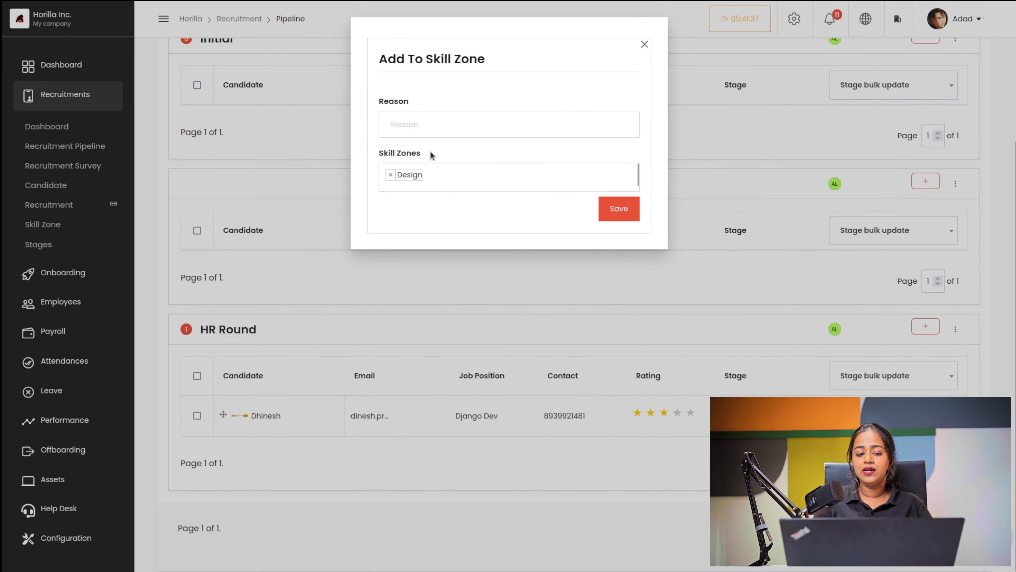
{"action": "left_click", "coordinate": [308, 32]}
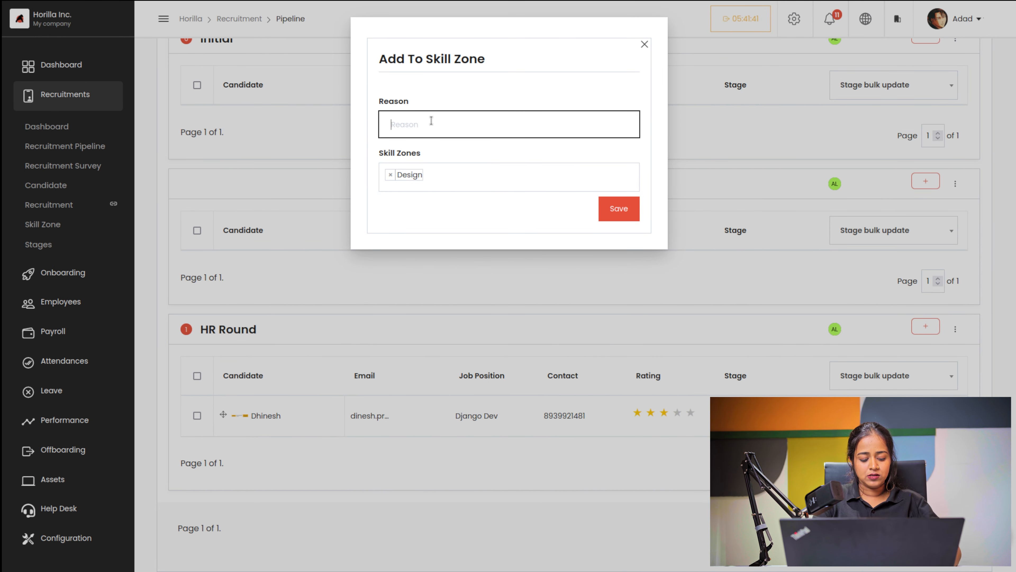
{"action": "type", "text": "he"}
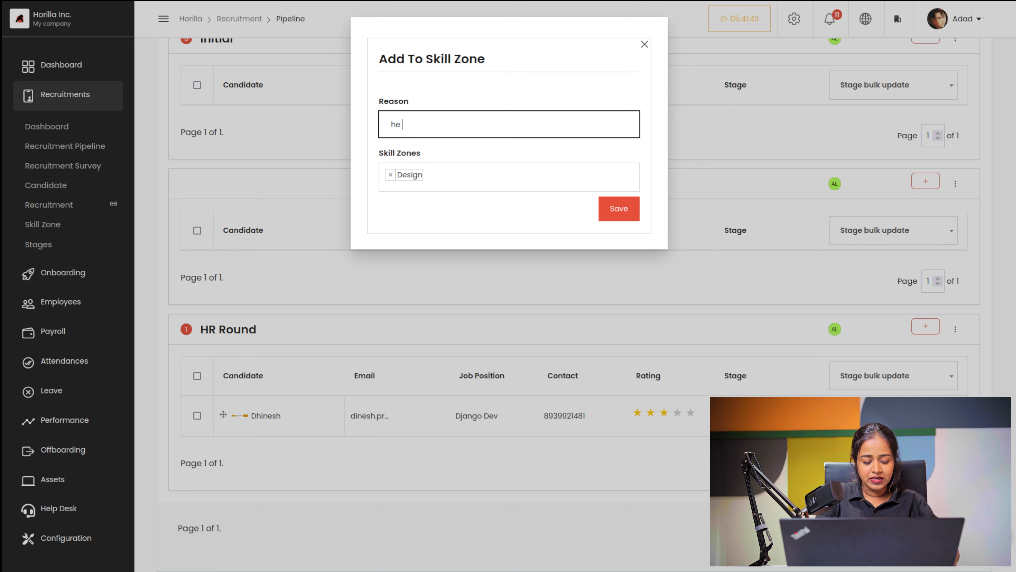
{"action": "type", "text": " is s"}
{"action": "key", "text": "BackSpace"}
{"action": "key", "text": "BackSpace"}
{"action": "key", "text": "BackSpace"}
{"action": "key", "text": "BackSpace"}
{"action": "key", "text": "BackSpace"}
{"action": "key", "text": "BackSpace"}
{"action": "key", "text": "BackSpace"}
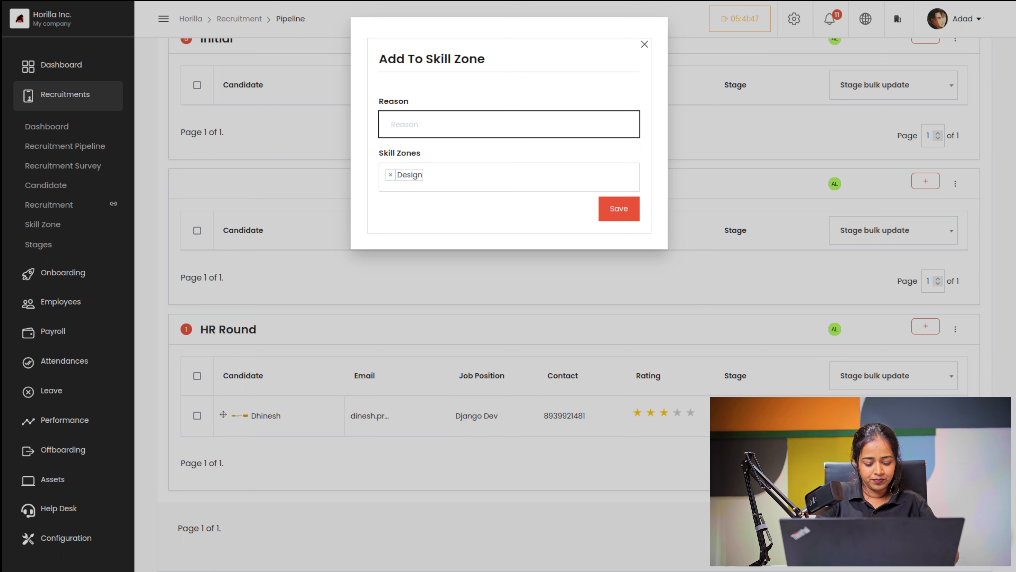
{"action": "type", "text": "new skill"}
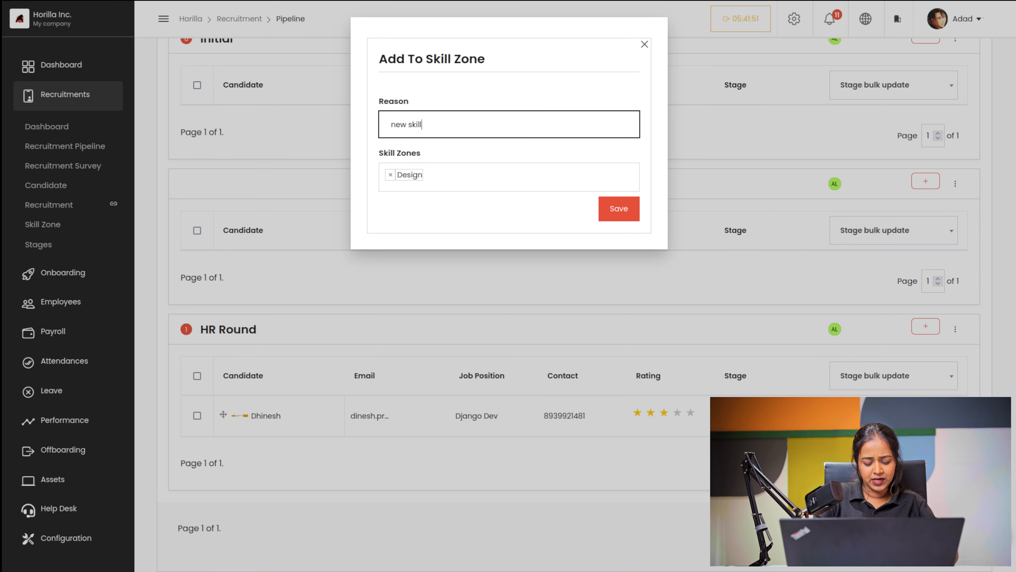
{"action": "left_click", "coordinate": [470, 175]}
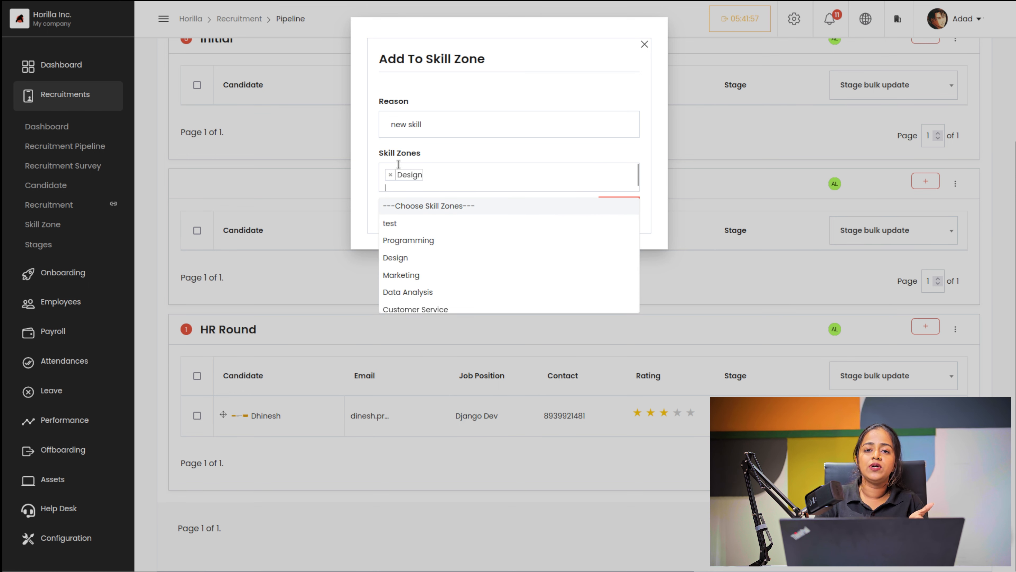
{"action": "left_click", "coordinate": [405, 279]}
Step: Save the HR Round candidate into the skill zones and start a note reading 'excellen'
{"action": "left_click", "coordinate": [613, 208]}
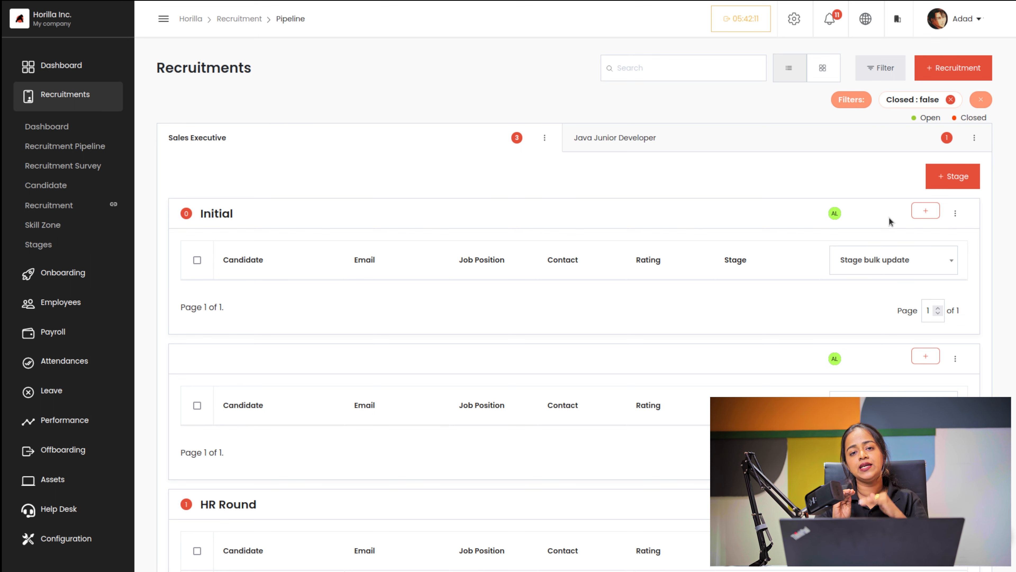
{"action": "scroll", "coordinate": [888, 218], "scroll_direction": "down", "scroll_amount": 4}
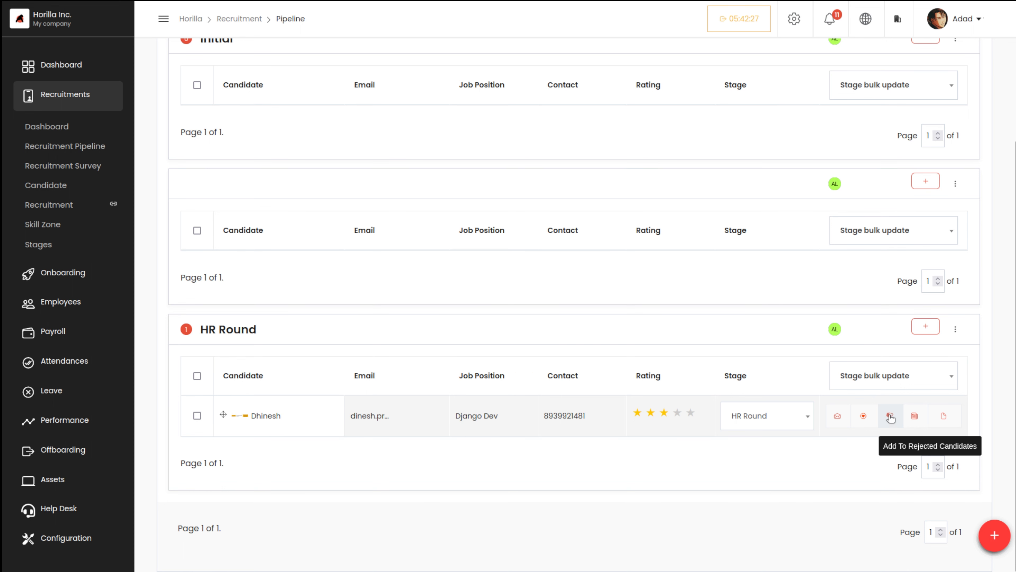
{"action": "left_click", "coordinate": [915, 417]}
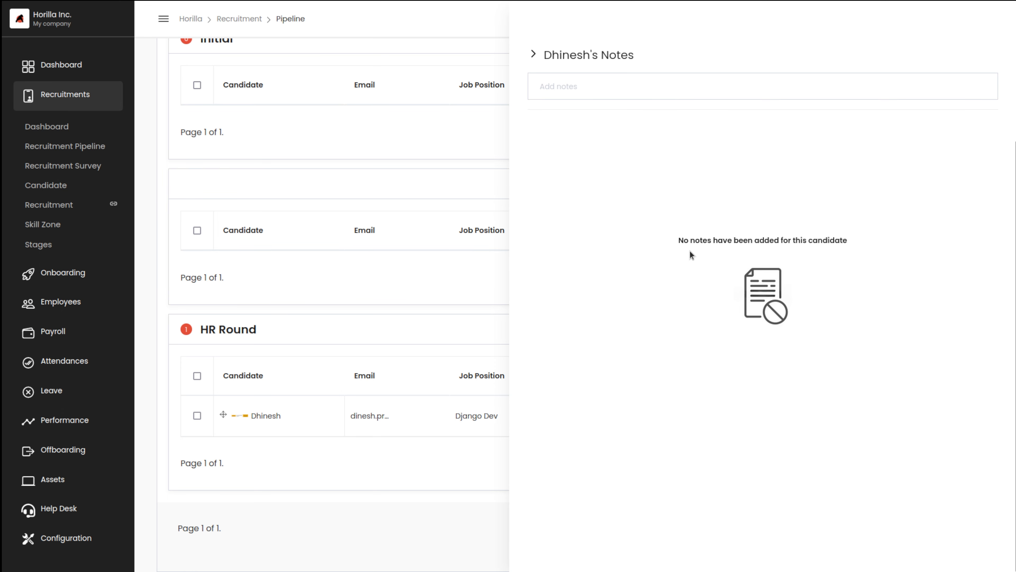
{"action": "left_click", "coordinate": [613, 85]}
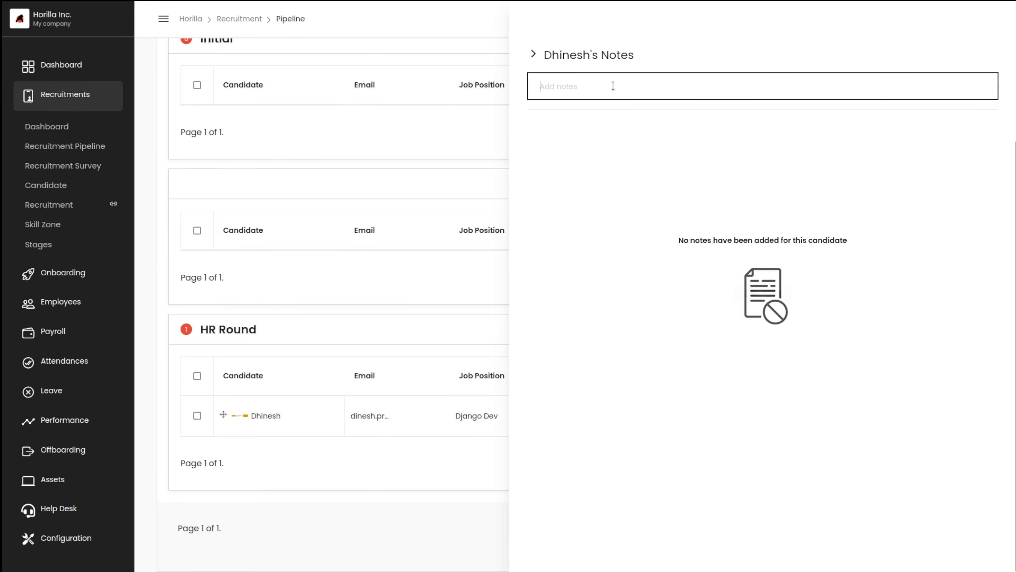
{"action": "type", "text": "excele"}
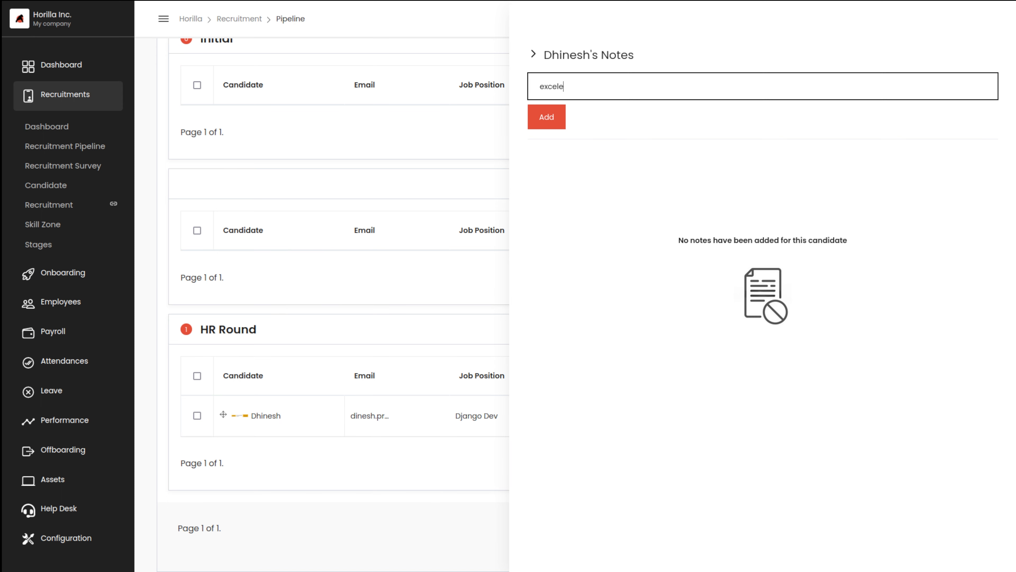
{"action": "key", "text": "BackSpace"}
{"action": "type", "text": "len"}
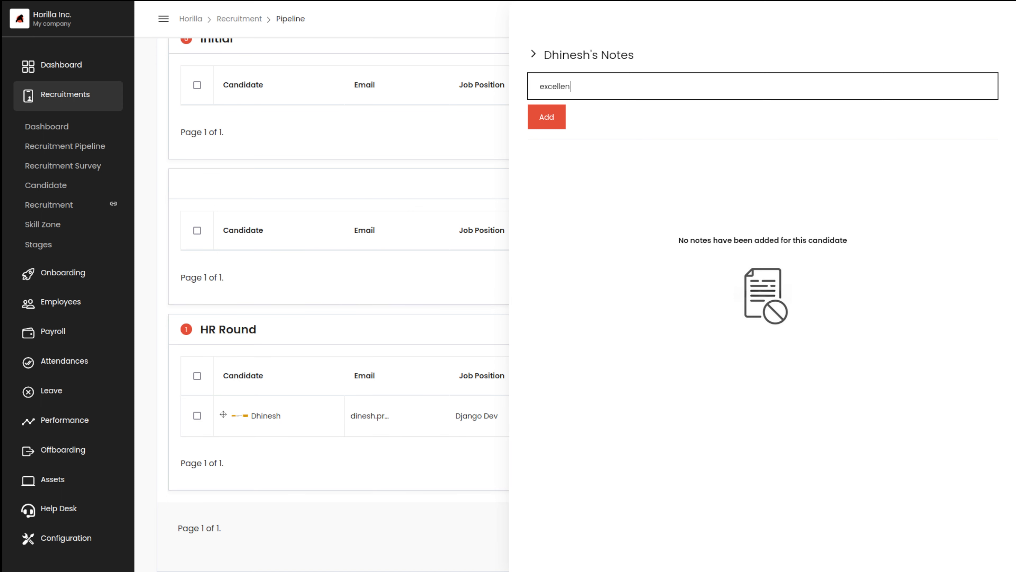
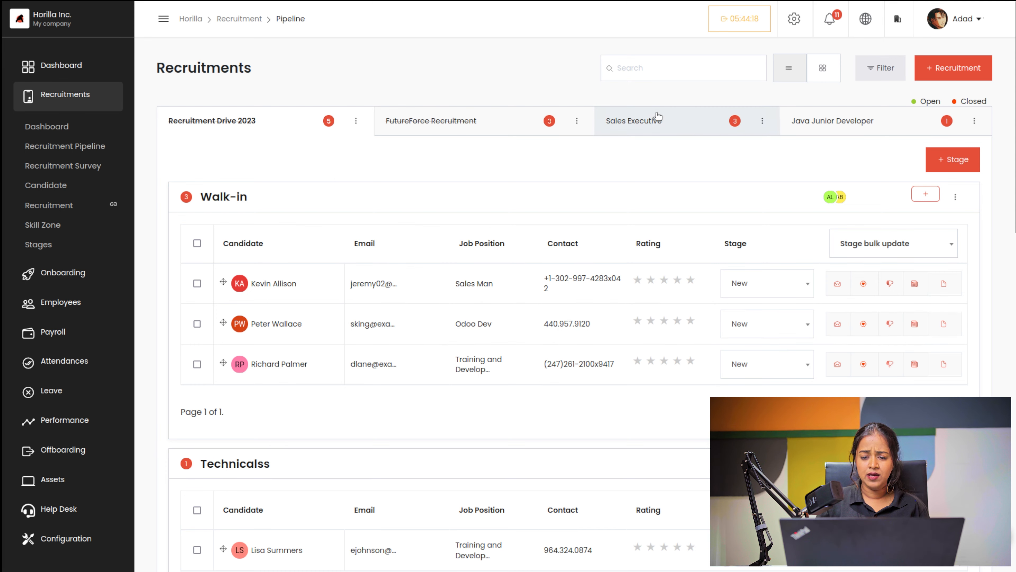
Step: Scroll down the Sales Executive pipeline to bring the HR Round stage into view
{"action": "scroll", "coordinate": [736, 391], "scroll_direction": "down", "scroll_amount": 1}
{"action": "scroll", "coordinate": [735, 391], "scroll_direction": "down", "scroll_amount": 3}
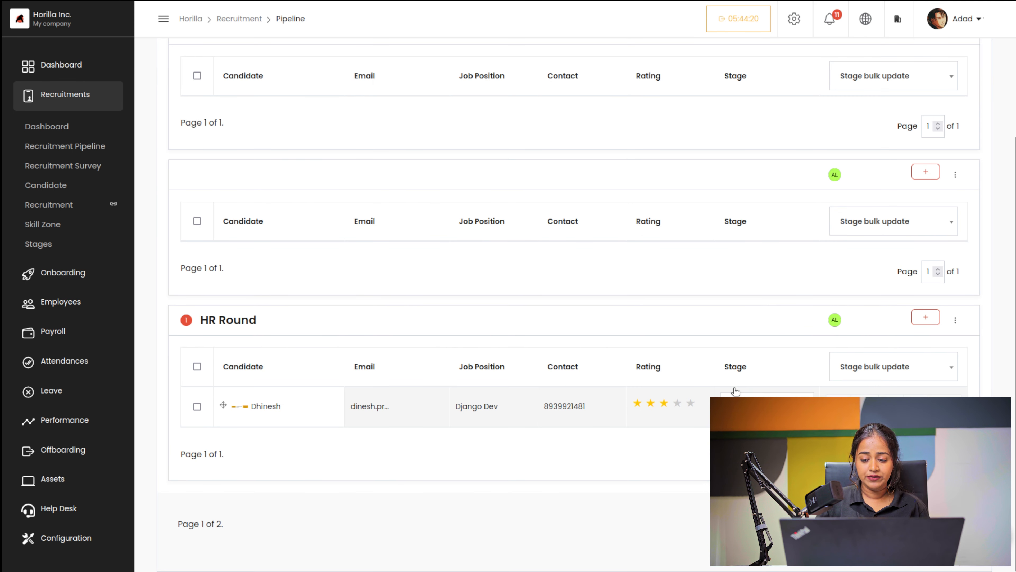
{"action": "left_click", "coordinate": [931, 318]}
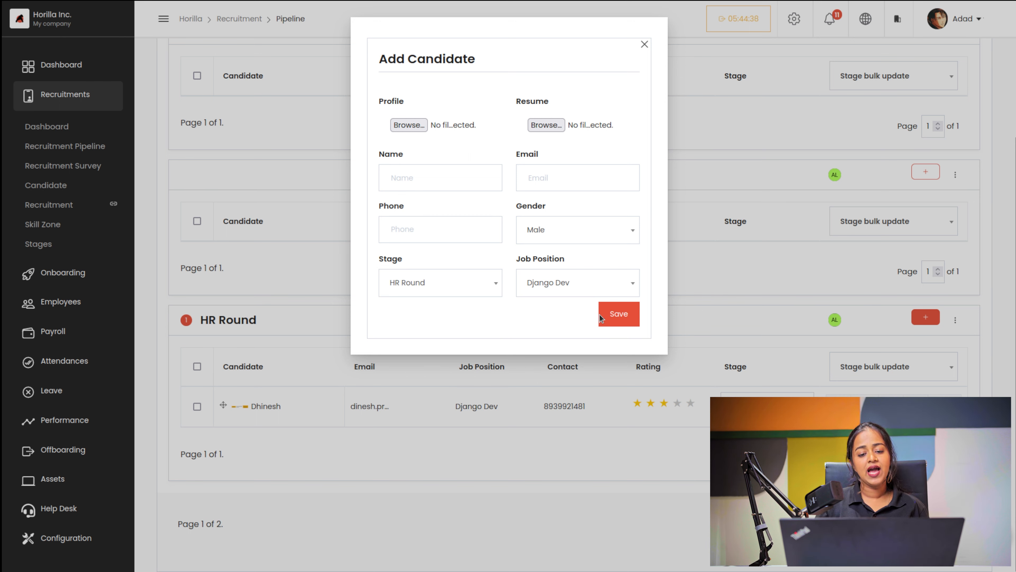
{"action": "left_click", "coordinate": [644, 45]}
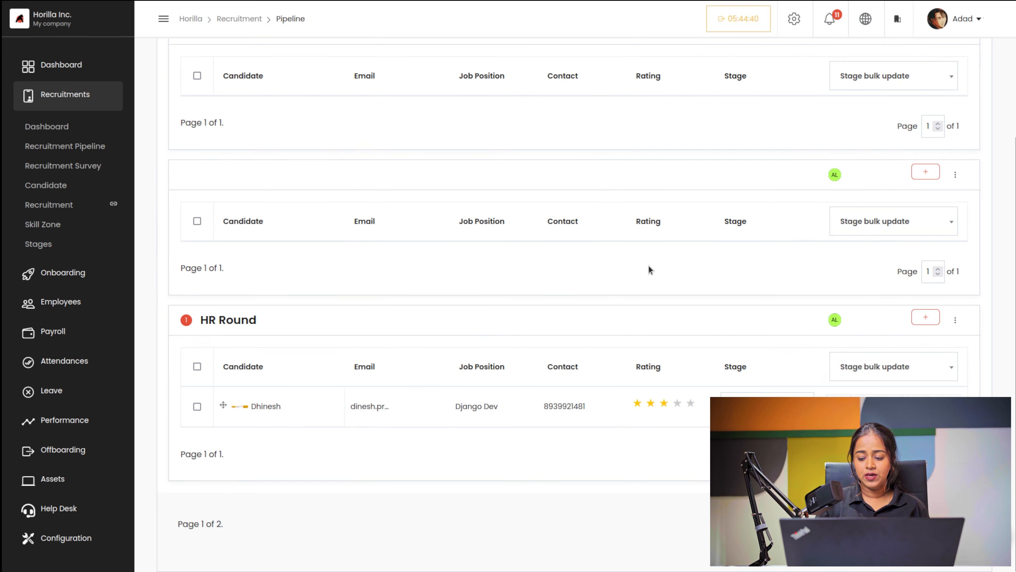
{"action": "scroll", "coordinate": [550, 428], "scroll_direction": "up", "scroll_amount": 5}
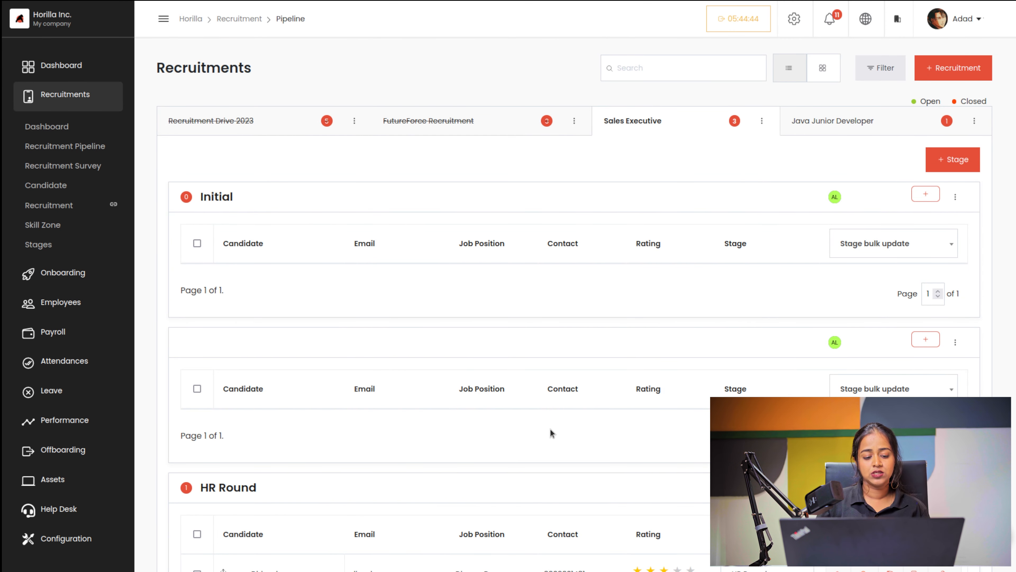
{"action": "scroll", "coordinate": [550, 428], "scroll_direction": "down", "scroll_amount": 2}
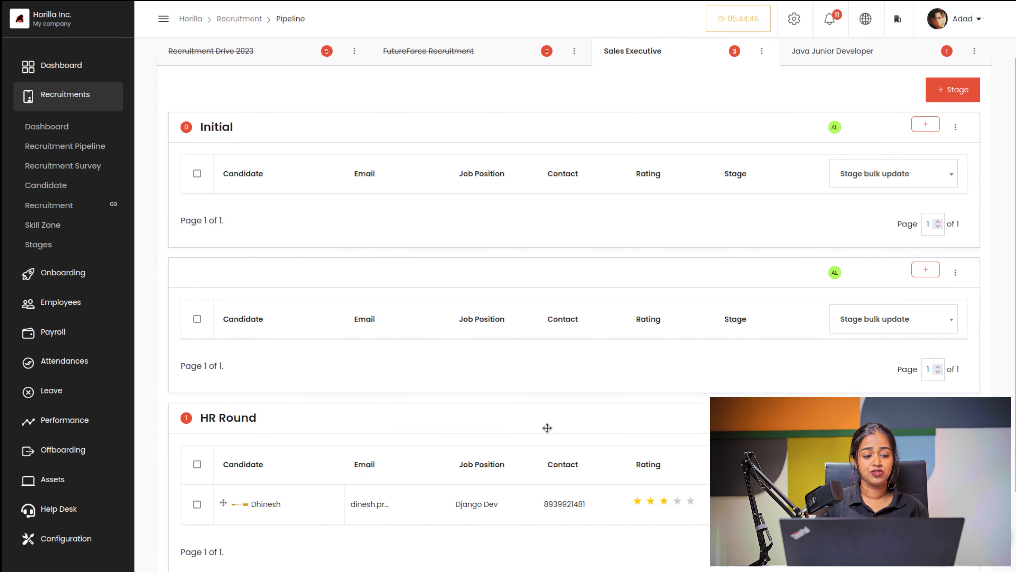
{"action": "scroll", "coordinate": [547, 426], "scroll_direction": "up", "scroll_amount": 2}
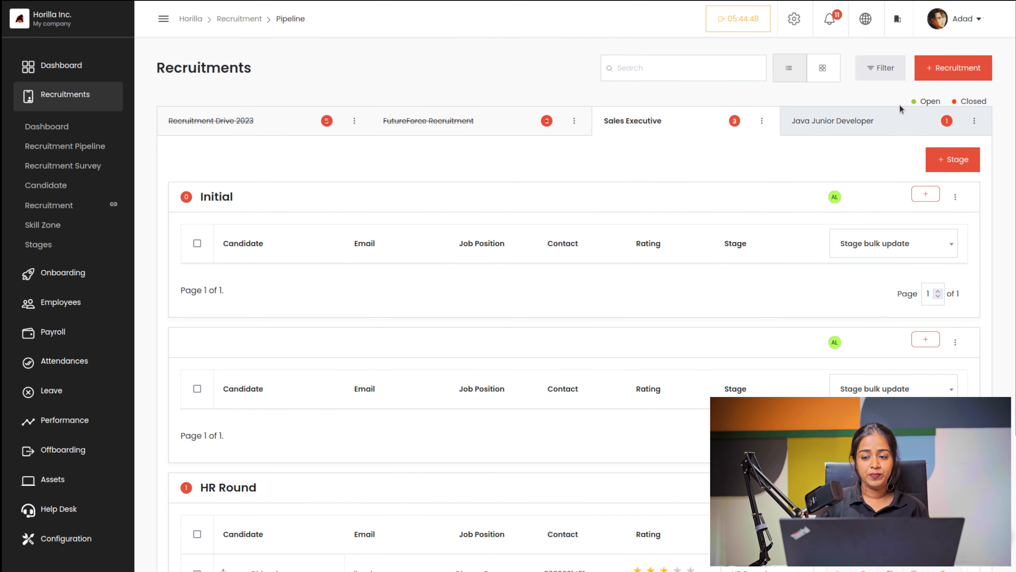
{"action": "left_click", "coordinate": [793, 72]}
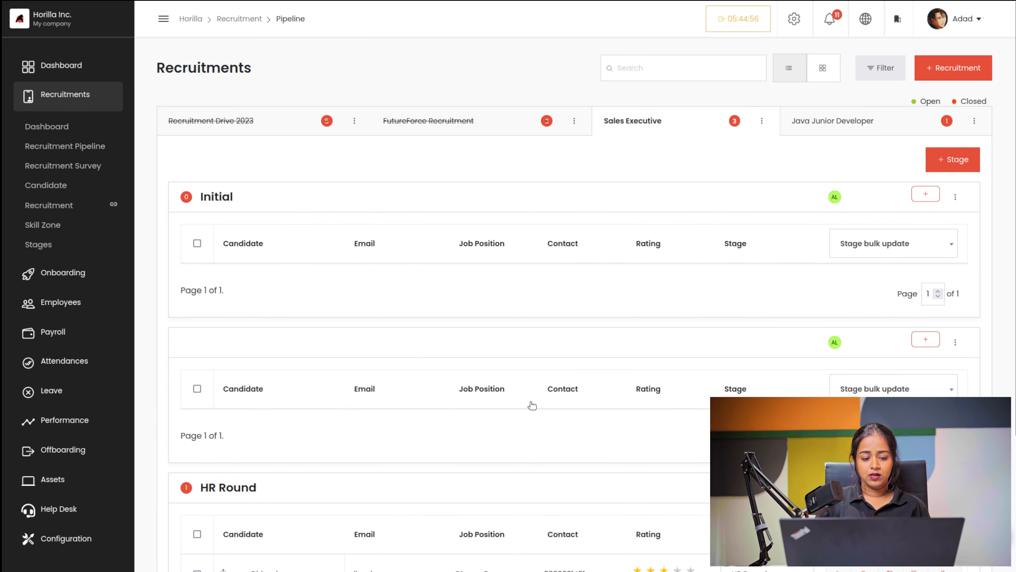
{"action": "scroll", "coordinate": [518, 431], "scroll_direction": "down", "scroll_amount": 4}
{"action": "scroll", "coordinate": [518, 431], "scroll_direction": "up", "scroll_amount": 4}
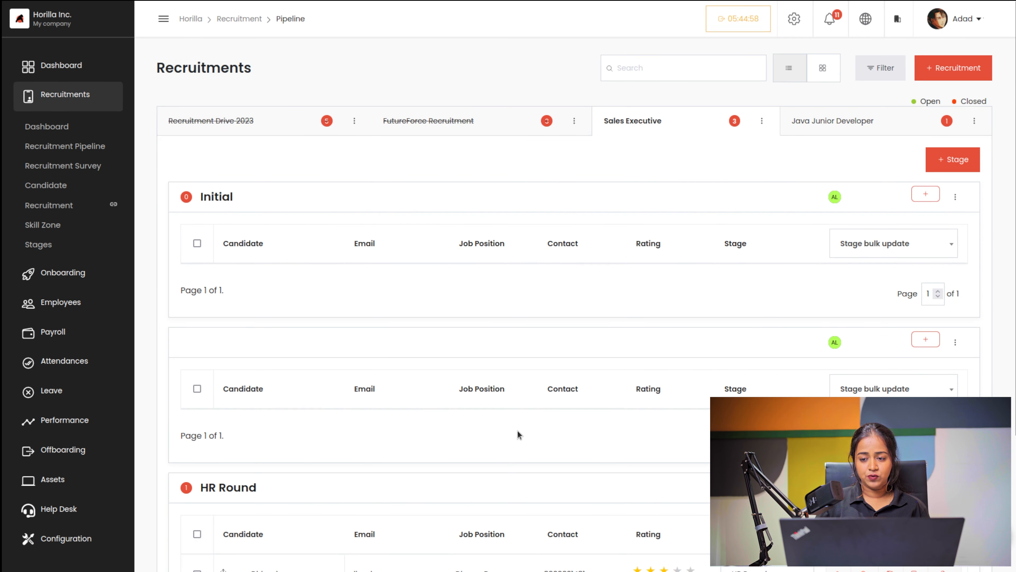
{"action": "left_click", "coordinate": [825, 76]}
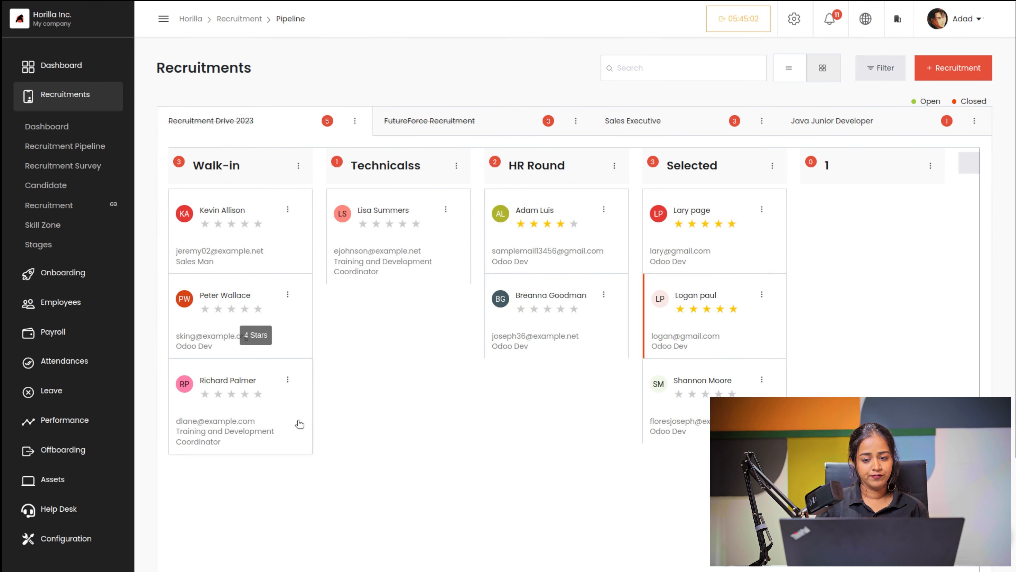
{"action": "left_click_drag", "start_coordinate": [715, 223], "coordinate": [730, 192]}
{"action": "left_click", "coordinate": [730, 193]}
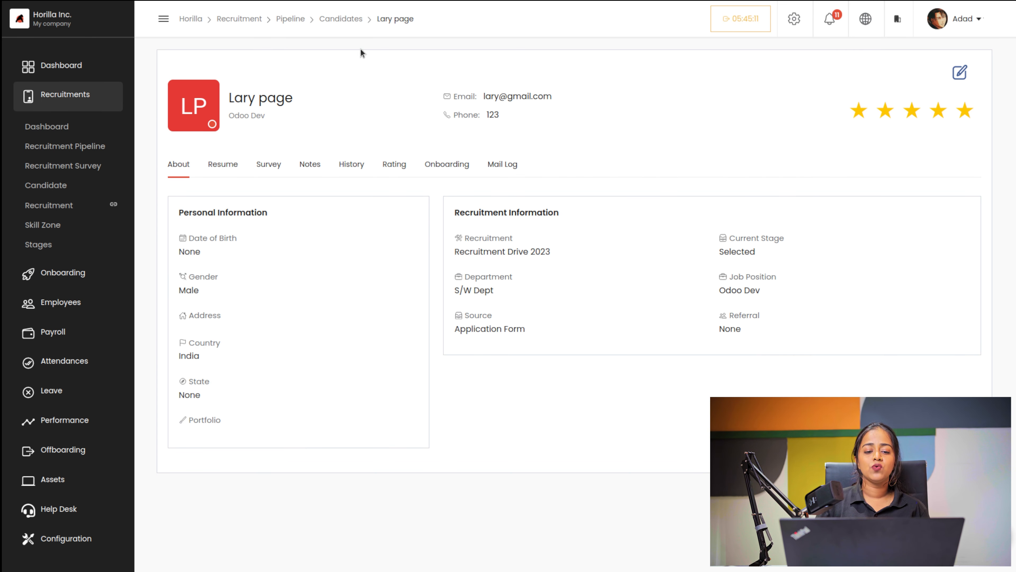
Step: View all candidates as a list table, then return to the Recruitment Pipeline
{"action": "left_click", "coordinate": [349, 22]}
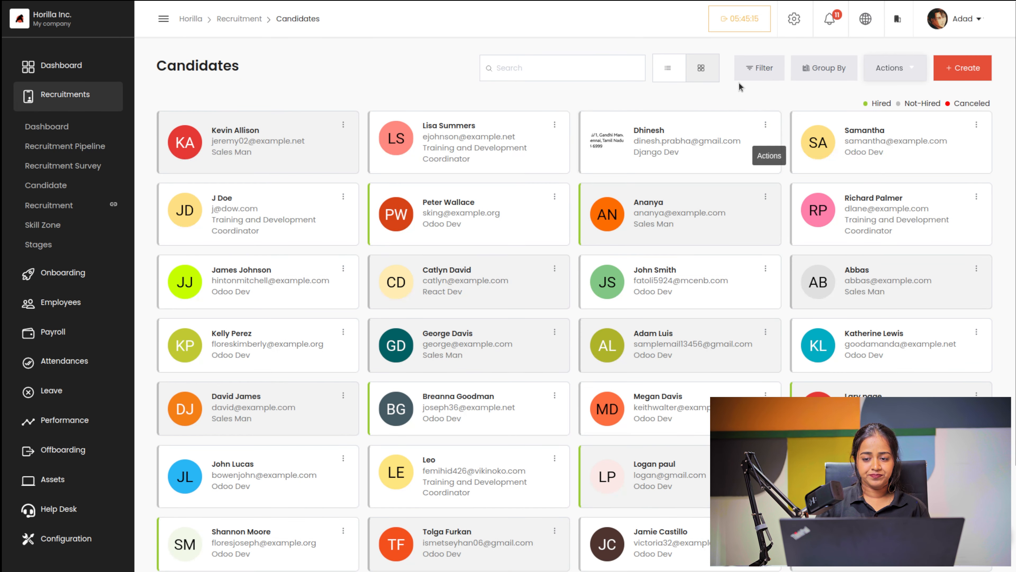
{"action": "left_click", "coordinate": [674, 69]}
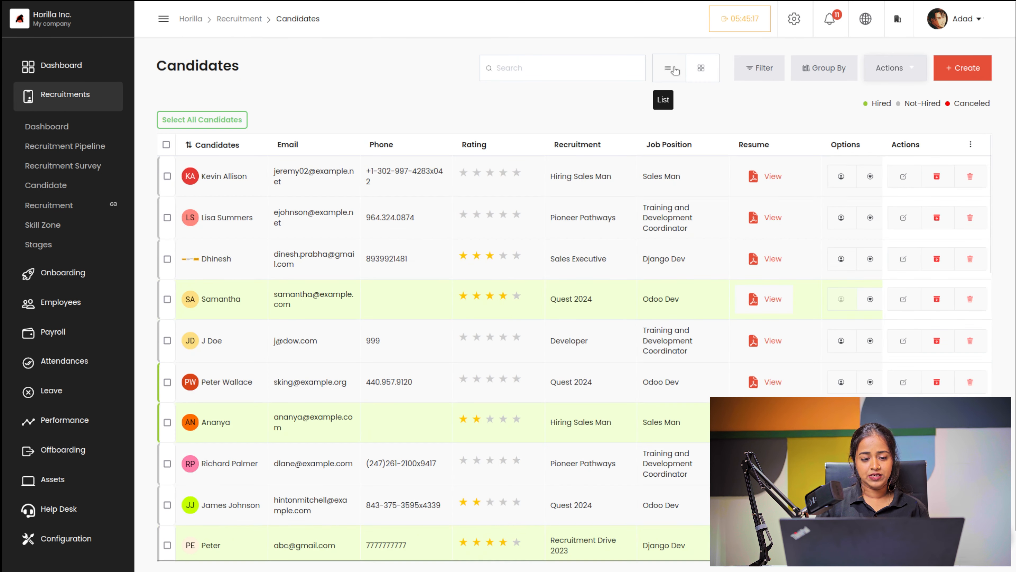
{"action": "left_click", "coordinate": [77, 147]}
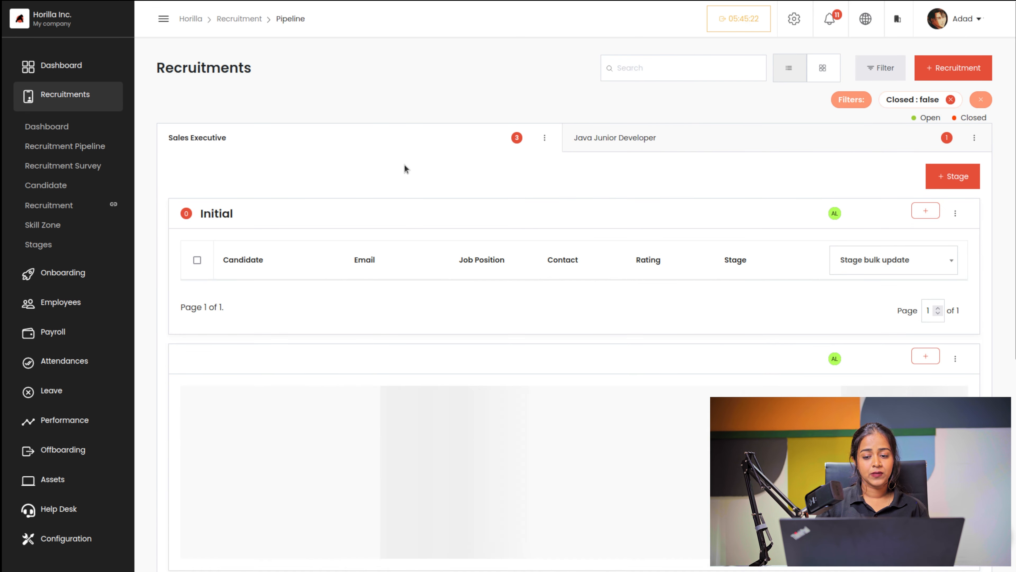
{"action": "scroll", "coordinate": [415, 458], "scroll_direction": "down", "scroll_amount": 3}
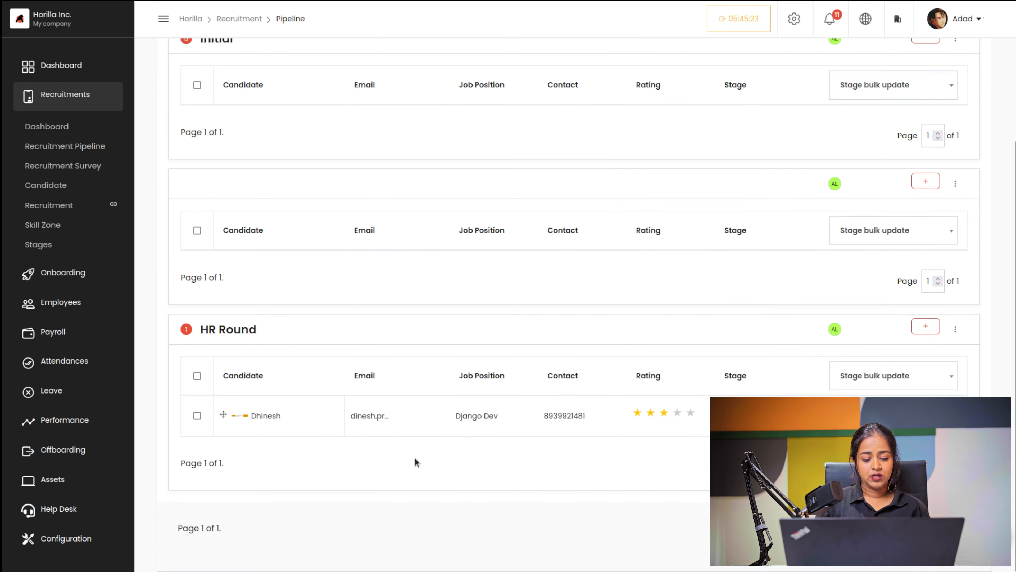
{"action": "left_click", "coordinate": [301, 403]}
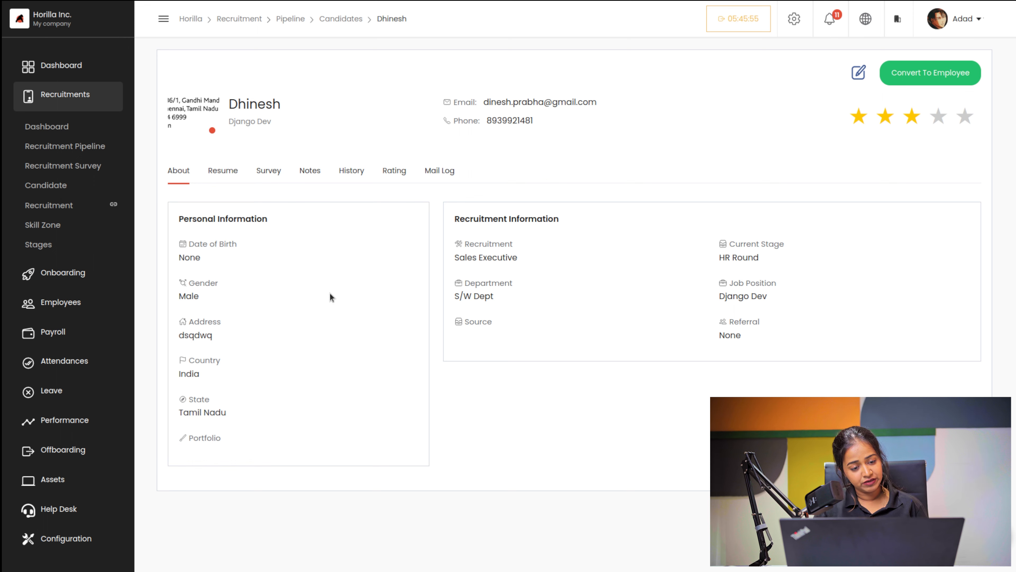
{"action": "left_click", "coordinate": [223, 170]}
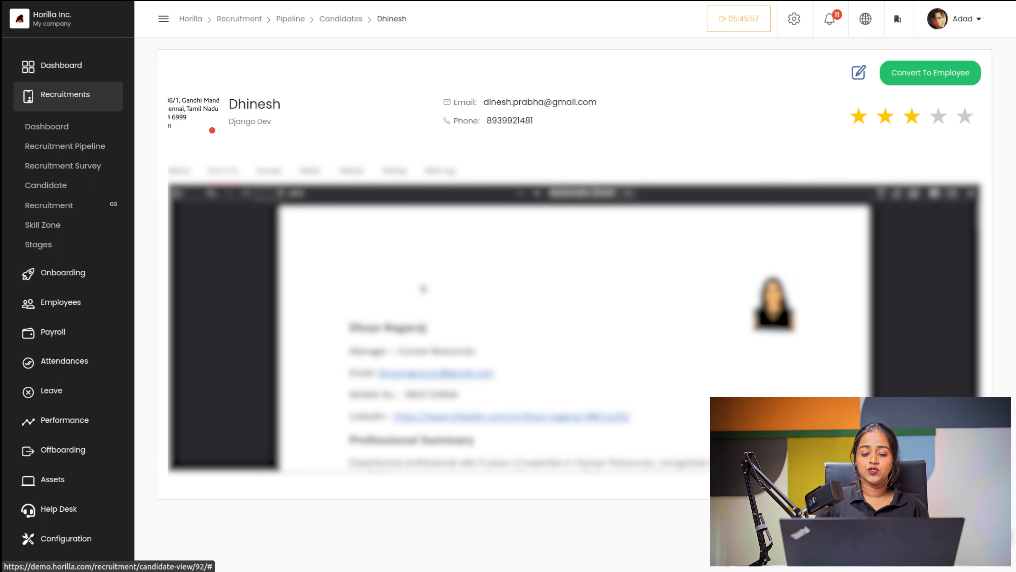
{"action": "scroll", "coordinate": [456, 376], "scroll_direction": "down", "scroll_amount": 5}
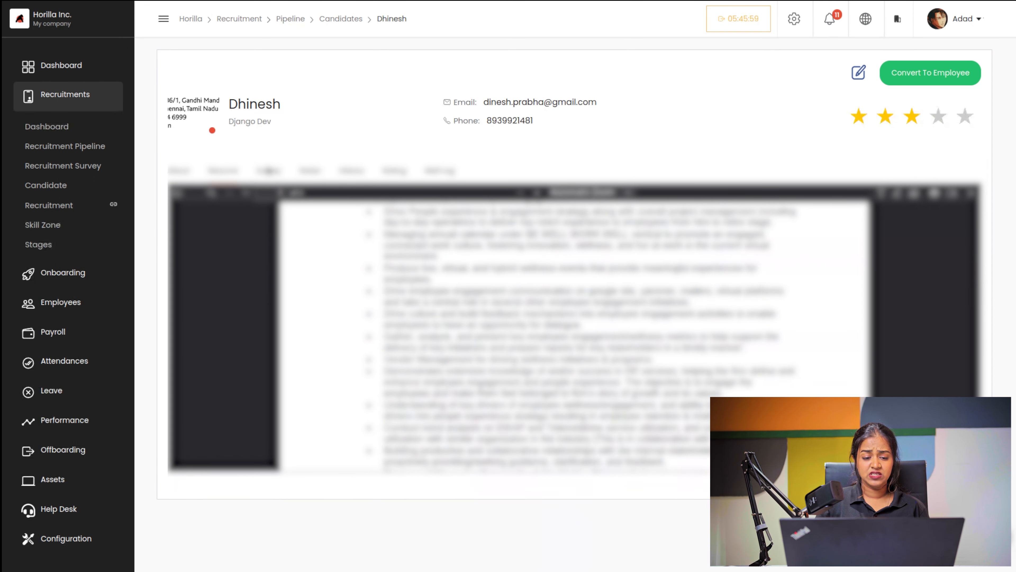
{"action": "left_click", "coordinate": [269, 171]}
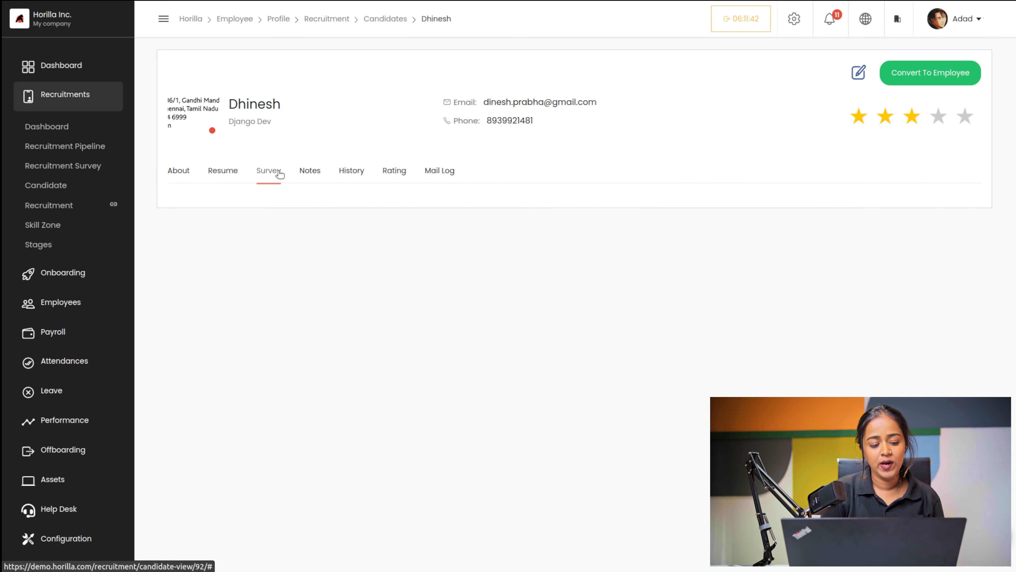
Step: Review Dhinesh's resume, survey, notes and stage change history
{"action": "left_click", "coordinate": [226, 175]}
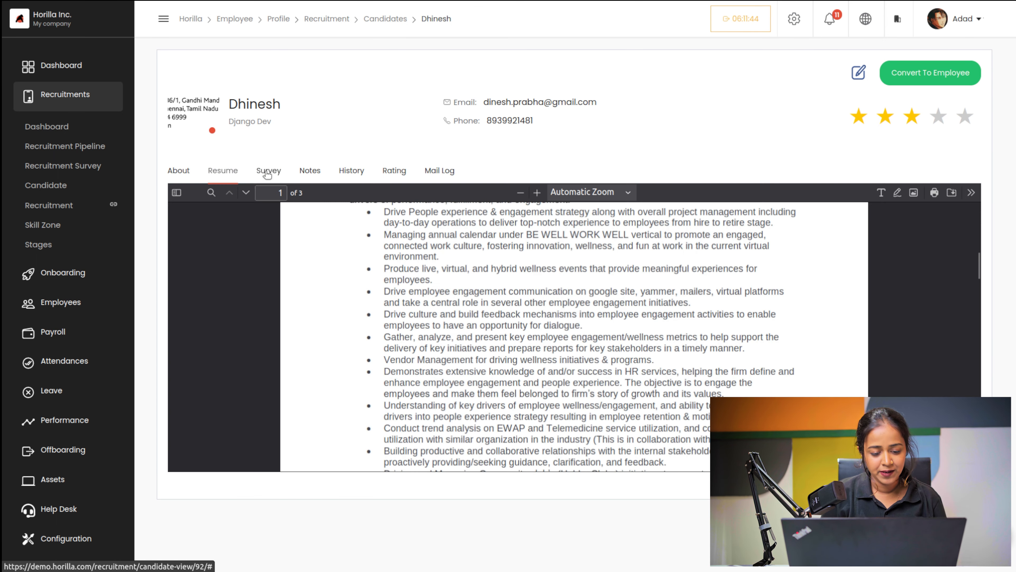
{"action": "left_click", "coordinate": [267, 173]}
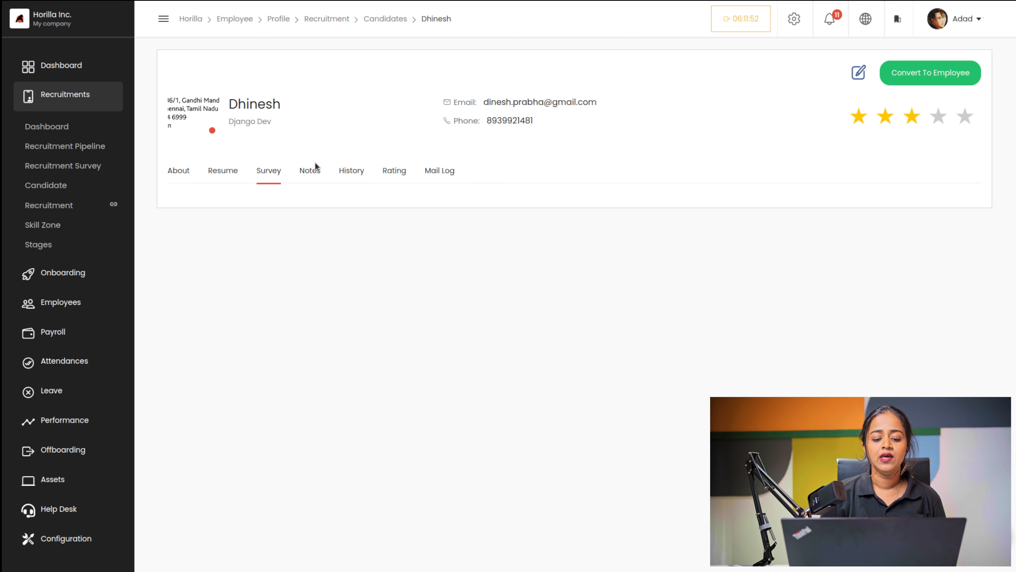
{"action": "left_click", "coordinate": [316, 171]}
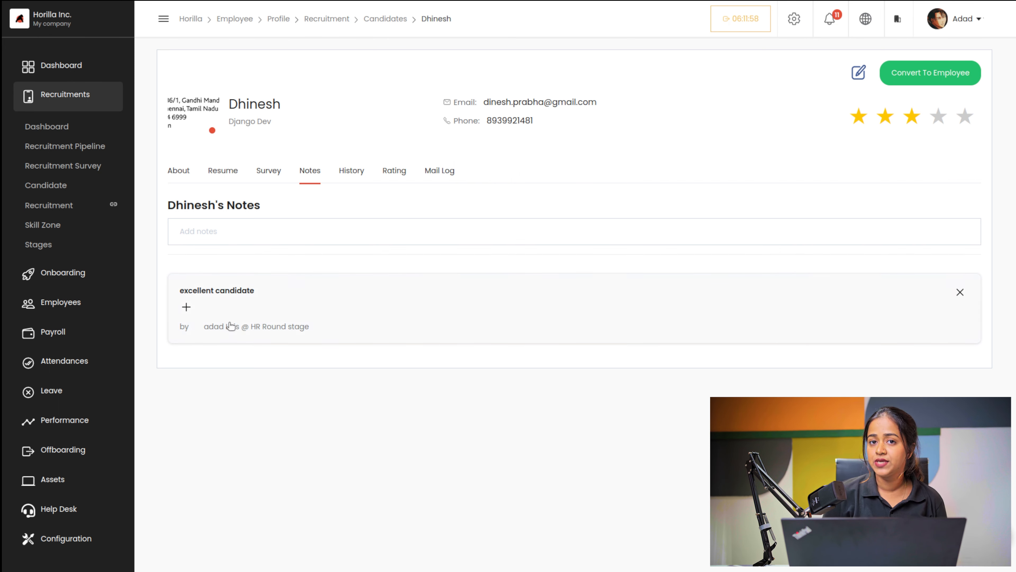
{"action": "left_click", "coordinate": [358, 172]}
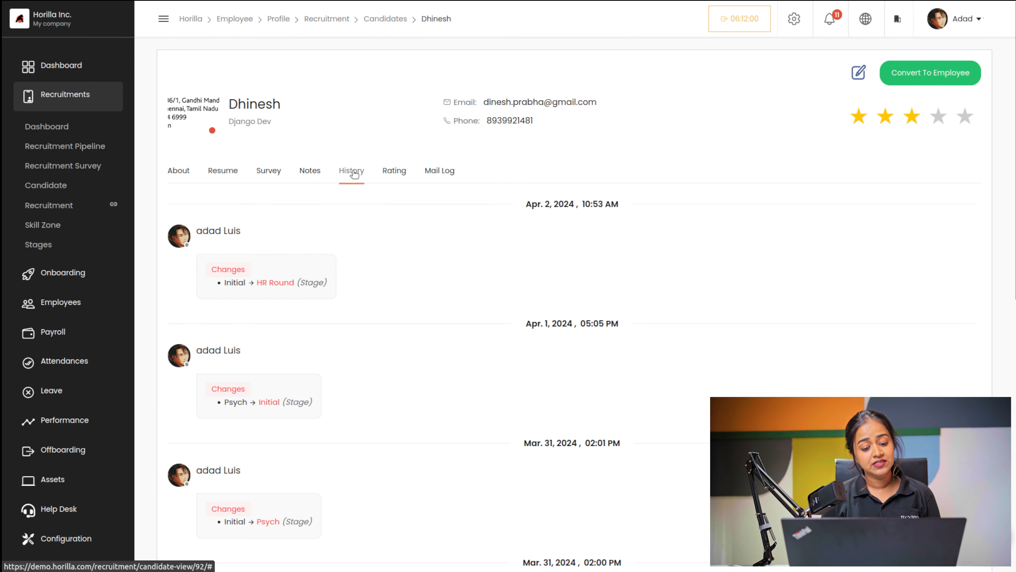
{"action": "scroll", "coordinate": [382, 404], "scroll_direction": "down", "scroll_amount": 5}
{"action": "scroll", "coordinate": [382, 404], "scroll_direction": "down", "scroll_amount": 2}
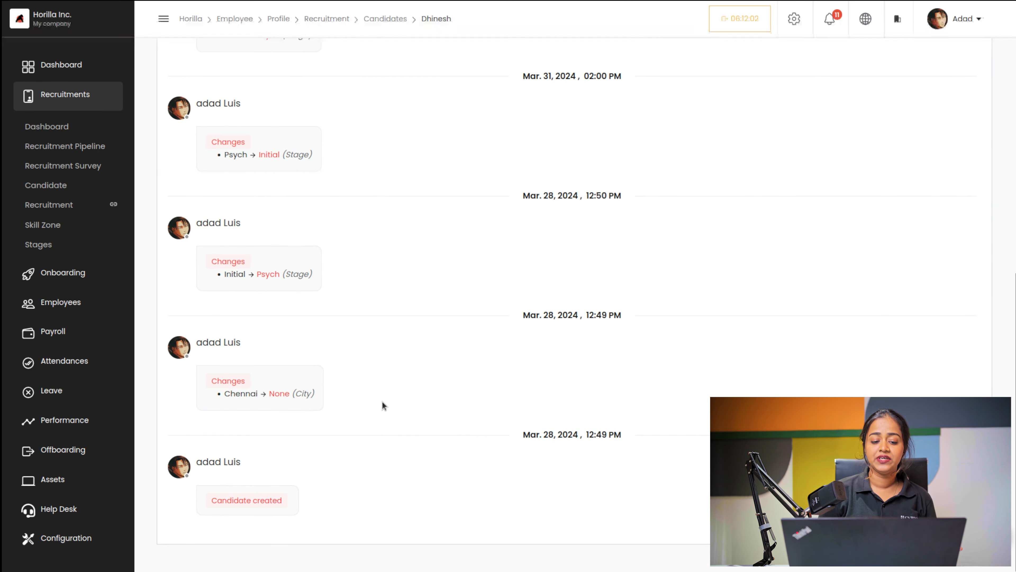
{"action": "scroll", "coordinate": [382, 405], "scroll_direction": "up", "scroll_amount": 5}
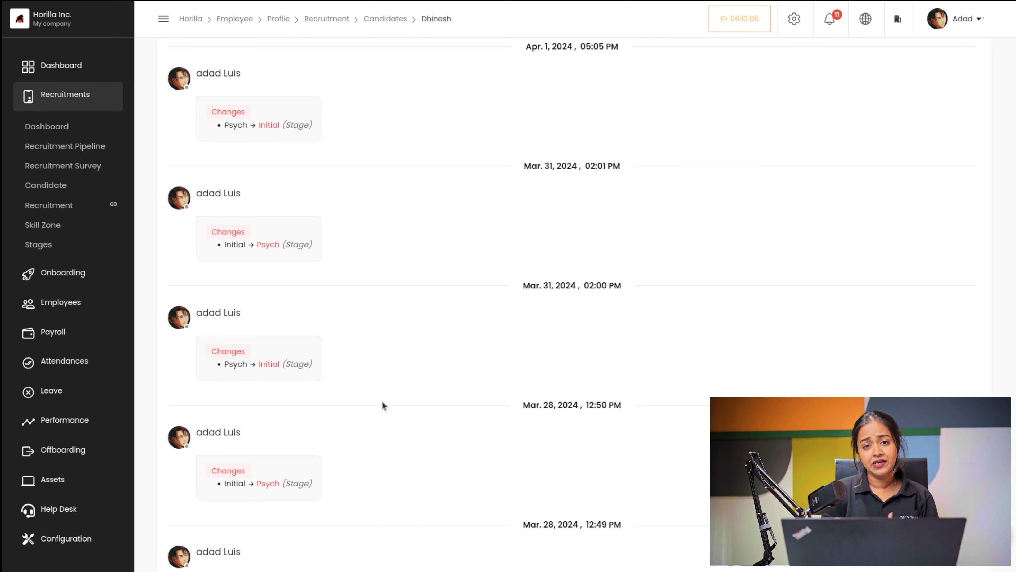
{"action": "scroll", "coordinate": [382, 405], "scroll_direction": "up", "scroll_amount": 7}
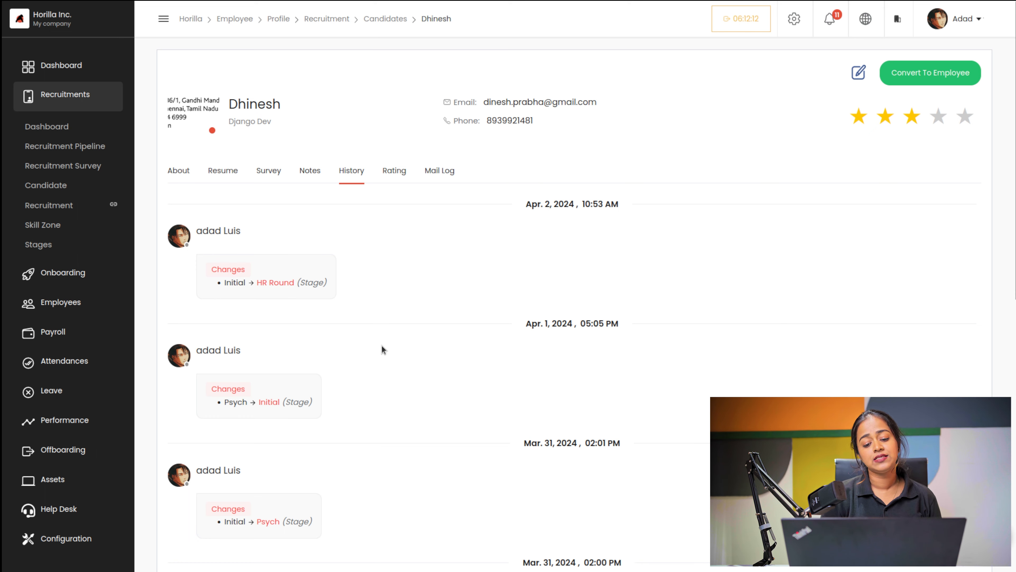
{"action": "scroll", "coordinate": [383, 351], "scroll_direction": "down", "scroll_amount": 10}
{"action": "scroll", "coordinate": [382, 352], "scroll_direction": "up", "scroll_amount": 10}
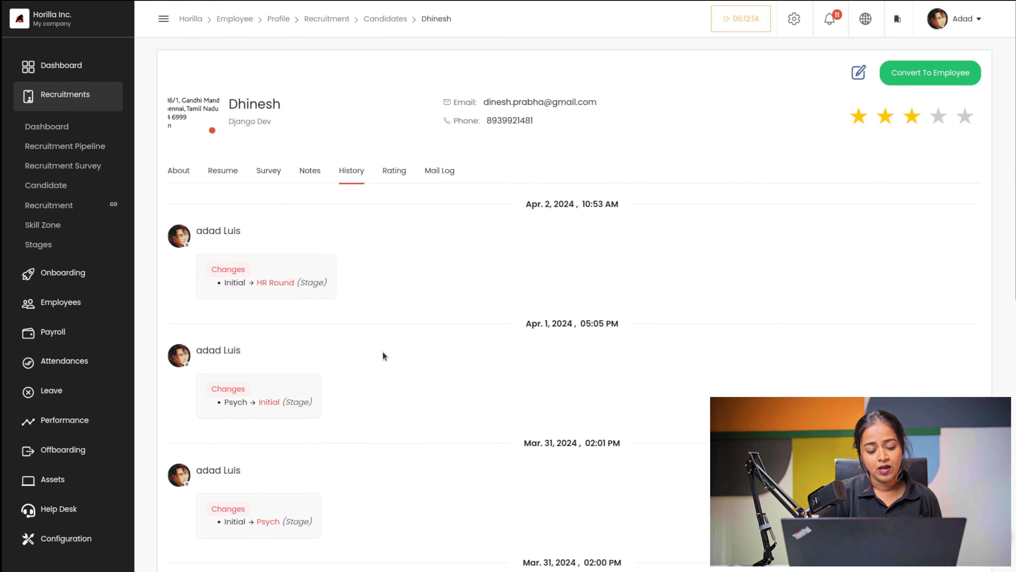
Step: Check Dhinesh's ratings and mails, return to About, then go to the Candidates list
{"action": "left_click", "coordinate": [406, 172]}
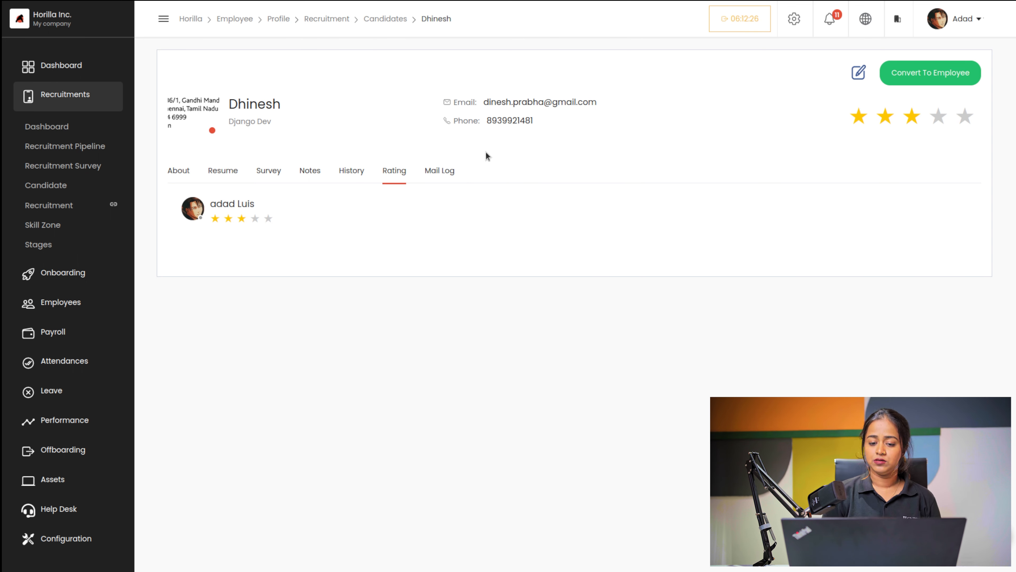
{"action": "left_click", "coordinate": [452, 172]}
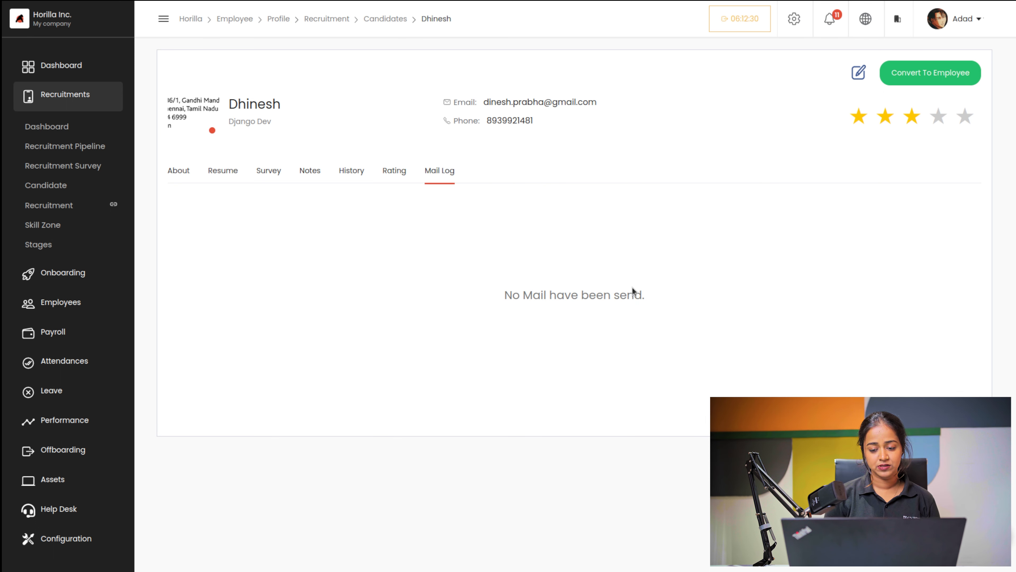
{"action": "left_click", "coordinate": [263, 174]}
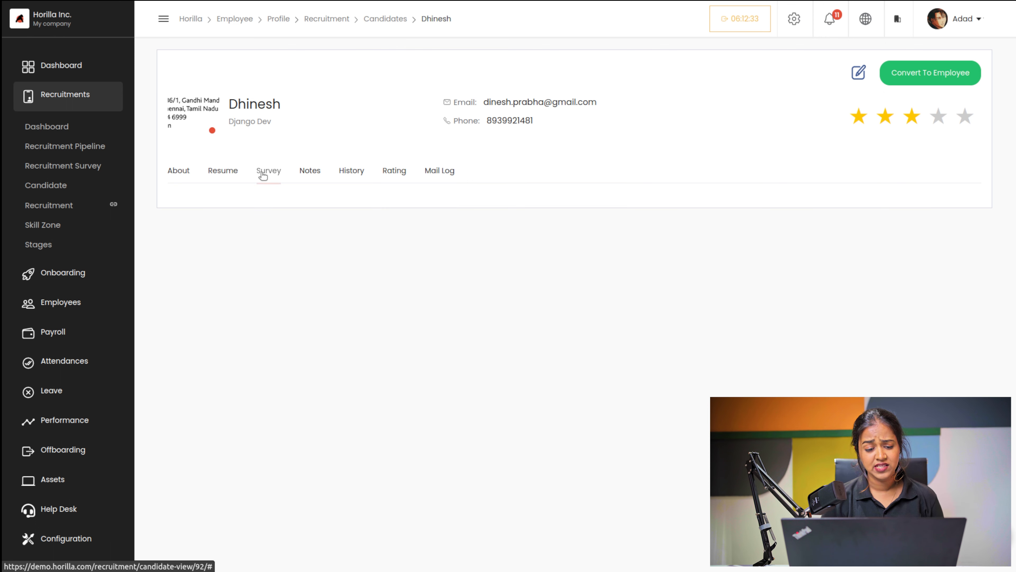
{"action": "left_click", "coordinate": [180, 172]}
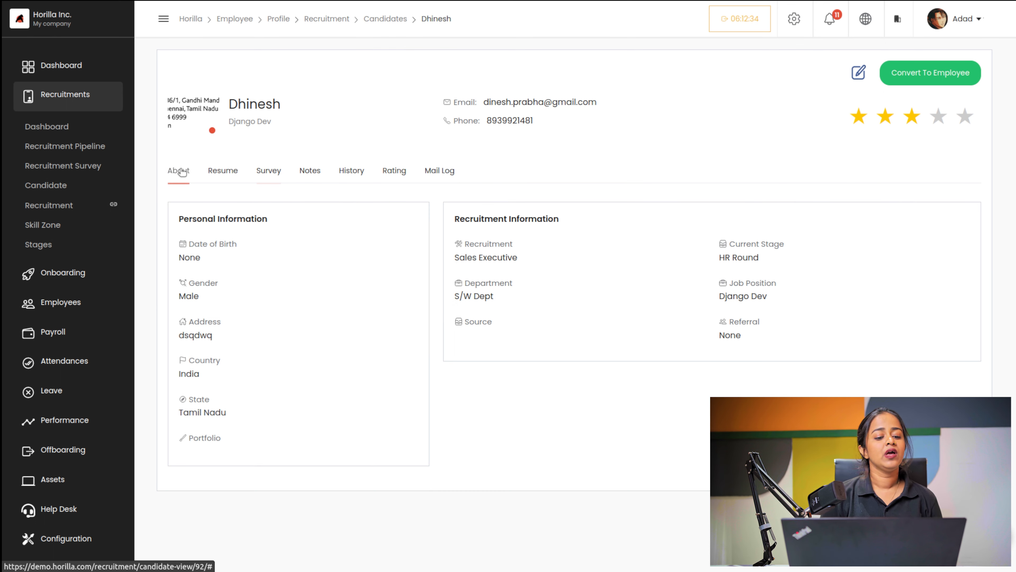
{"action": "left_click", "coordinate": [54, 186]}
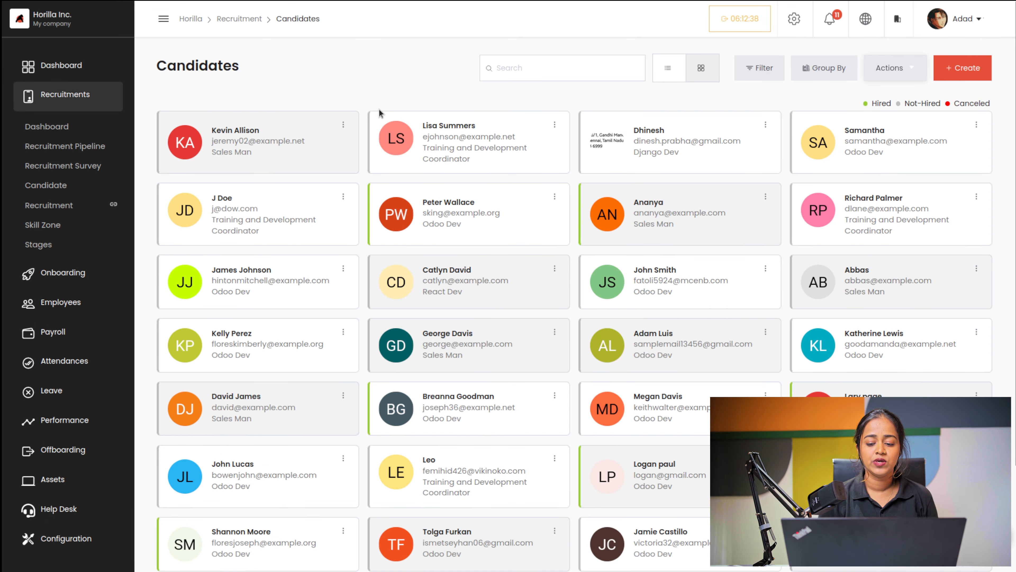
Step: Create a new candidate and enter their name, e-mail address and phone number
{"action": "scroll", "coordinate": [417, 406], "scroll_direction": "down", "scroll_amount": 3}
{"action": "scroll", "coordinate": [416, 406], "scroll_direction": "up", "scroll_amount": 3}
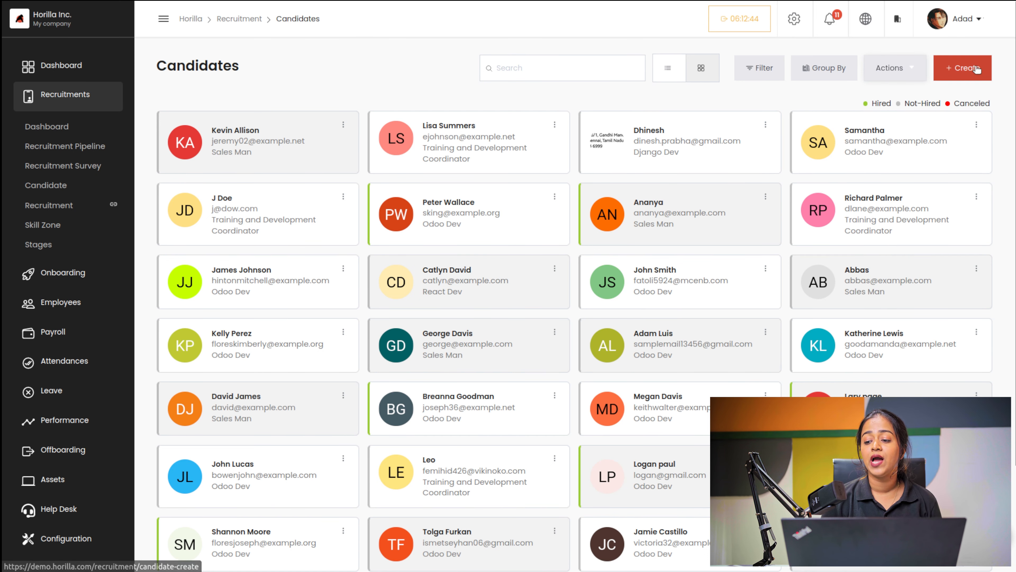
{"action": "left_click", "coordinate": [955, 68]}
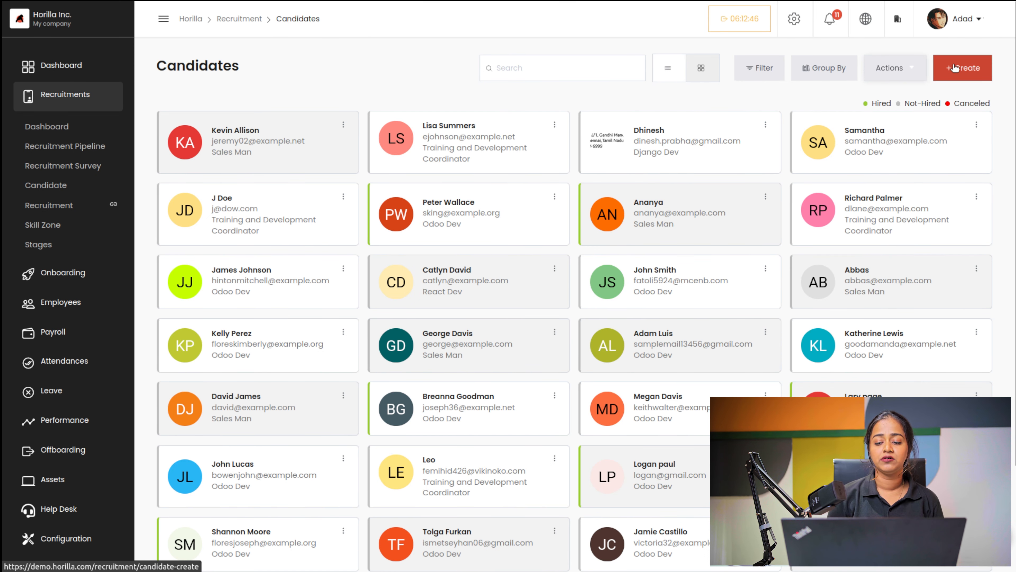
{"action": "left_click", "coordinate": [321, 178]}
{"action": "type", "text": "john"}
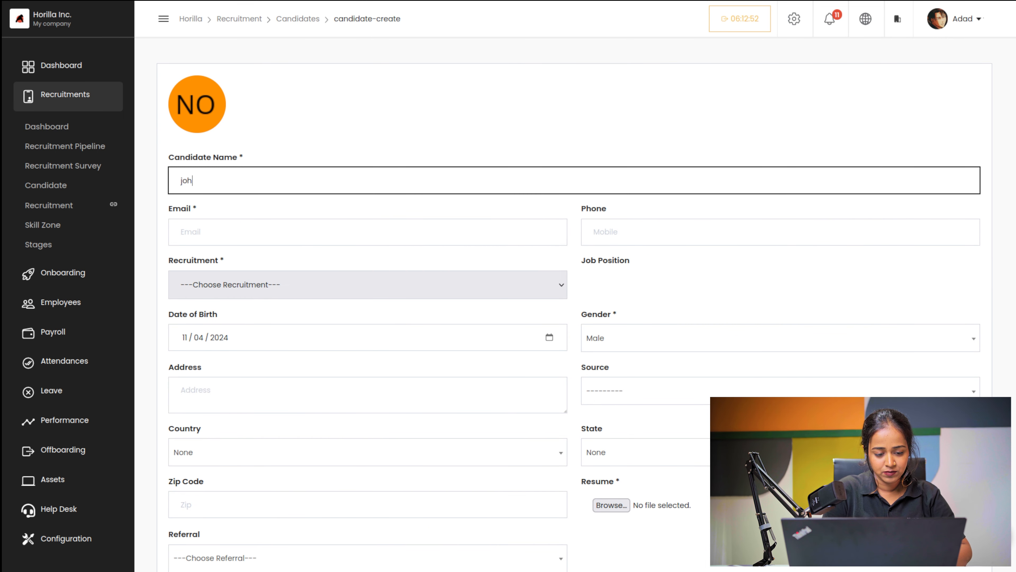
{"action": "left_click", "coordinate": [209, 228]}
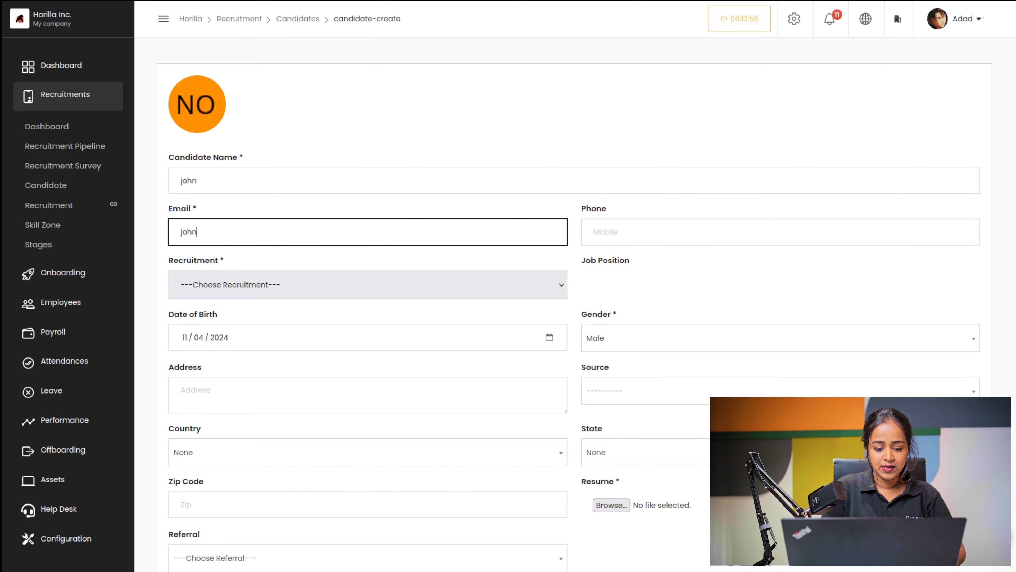
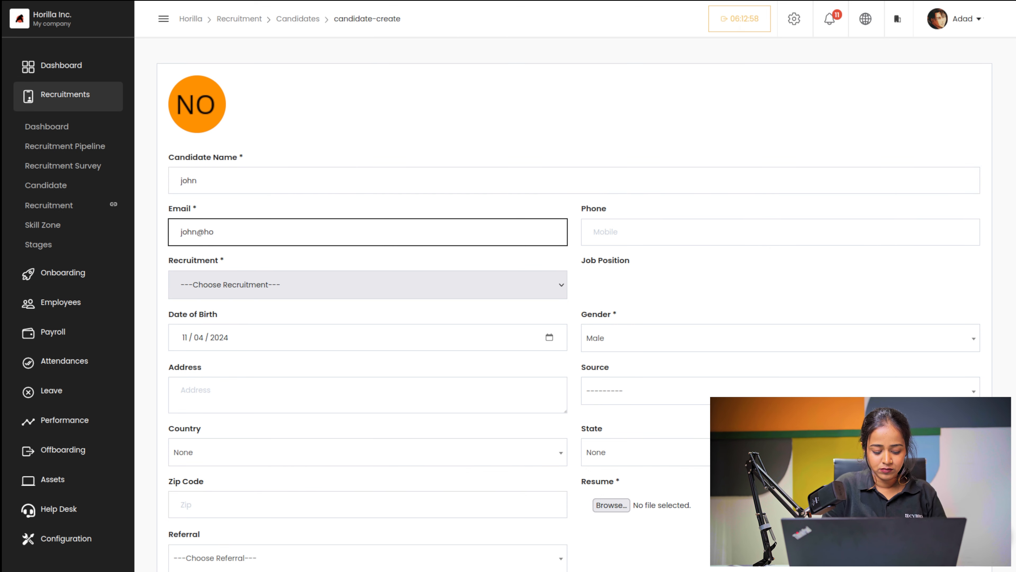
{"action": "left_click", "coordinate": [590, 239]}
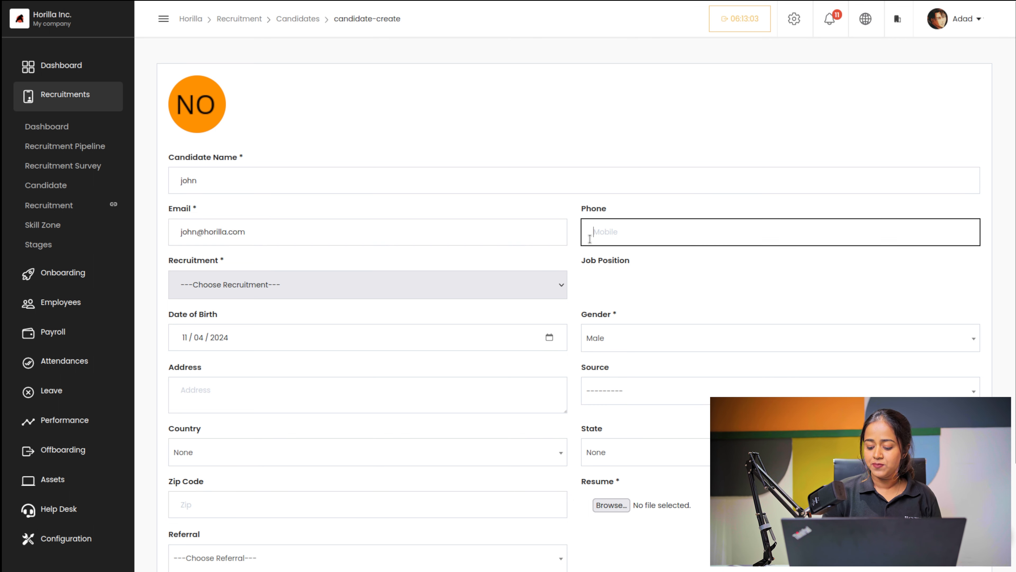
{"action": "type", "text": "9876543210"}
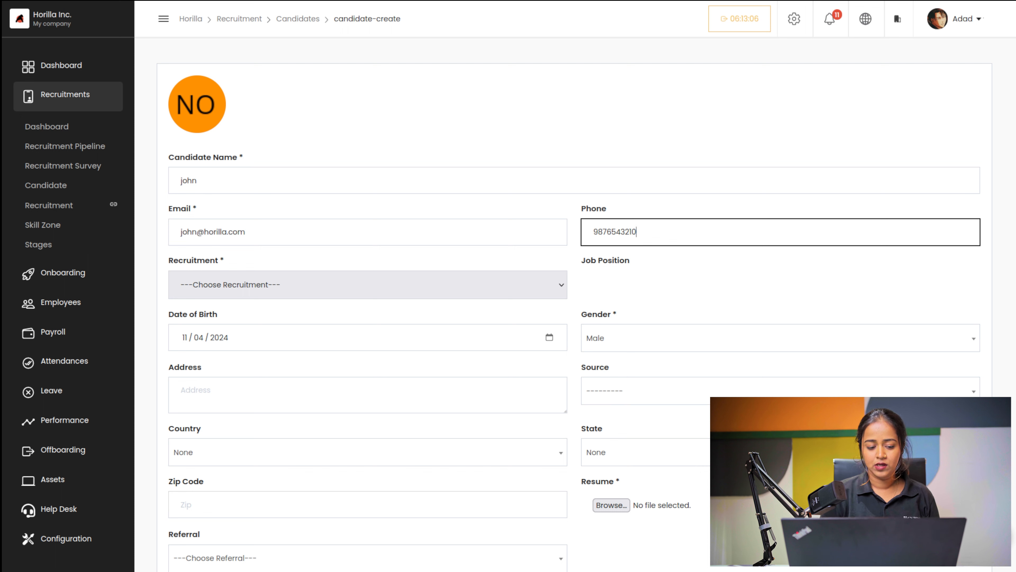
Step: Assign the candidate to Recruitment Drive 2023 and set the birth year to 1990
{"action": "left_click", "coordinate": [323, 289]}
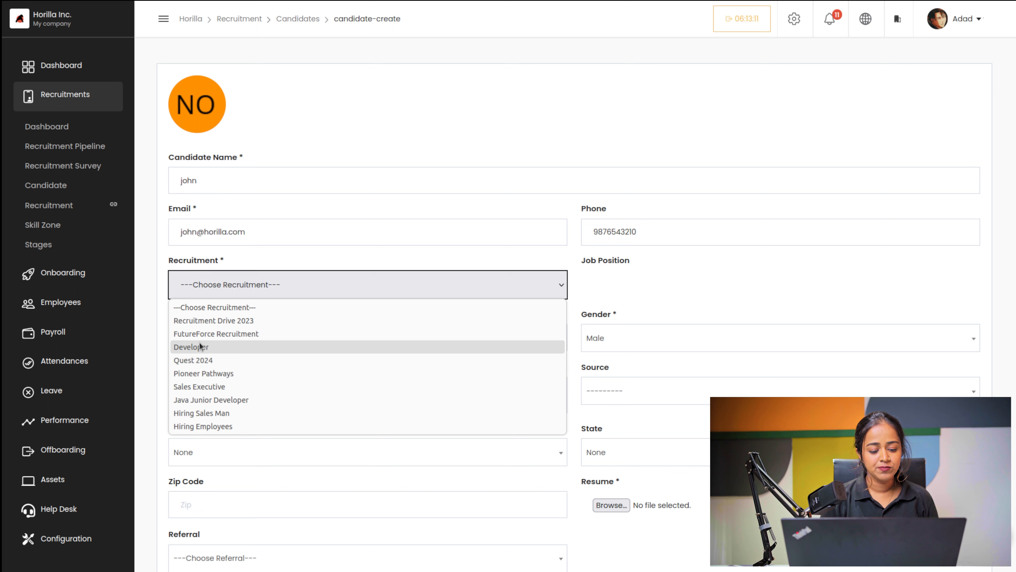
{"action": "left_click", "coordinate": [220, 321]}
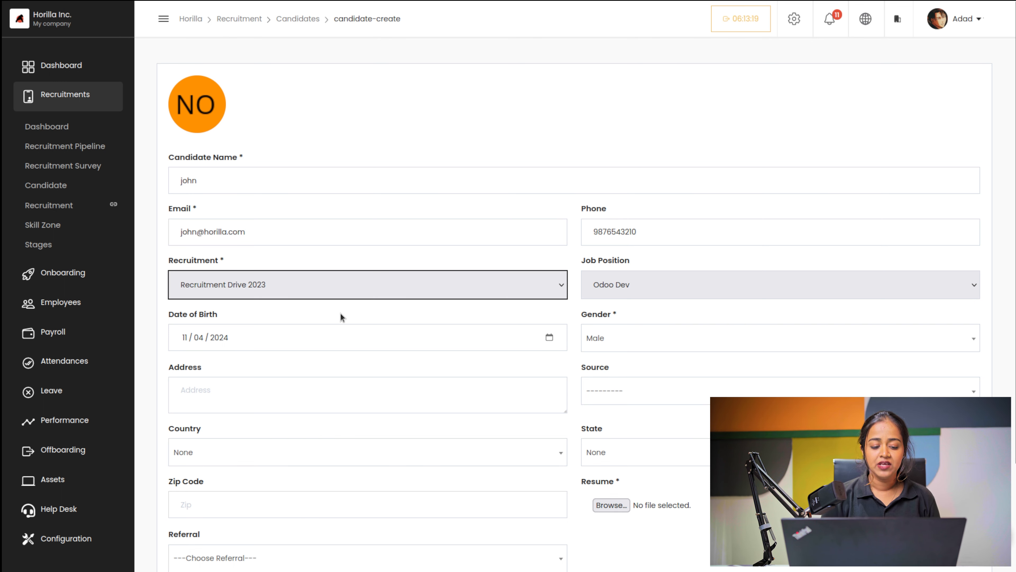
{"action": "left_click", "coordinate": [290, 337]}
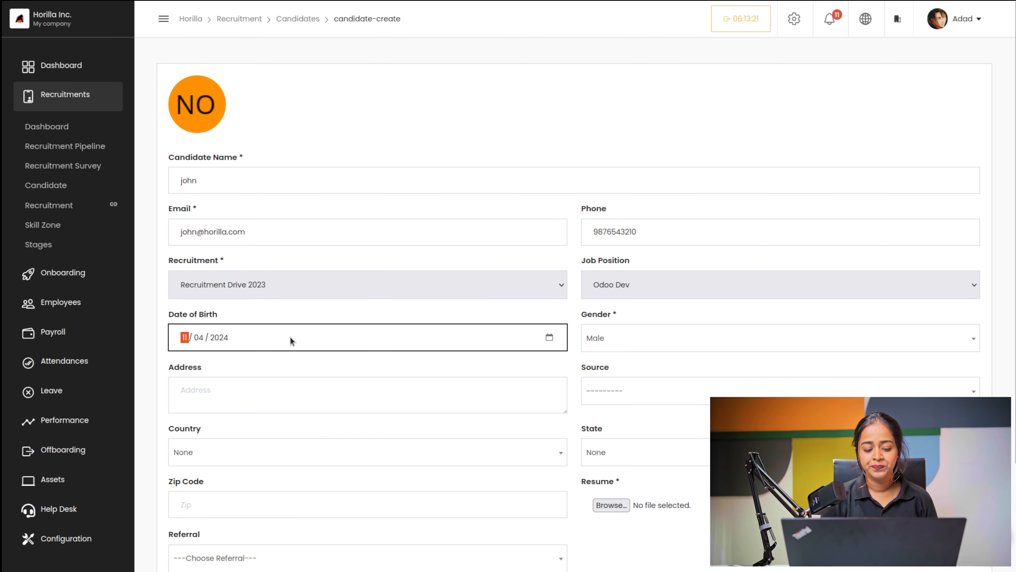
{"action": "left_click", "coordinate": [551, 338]}
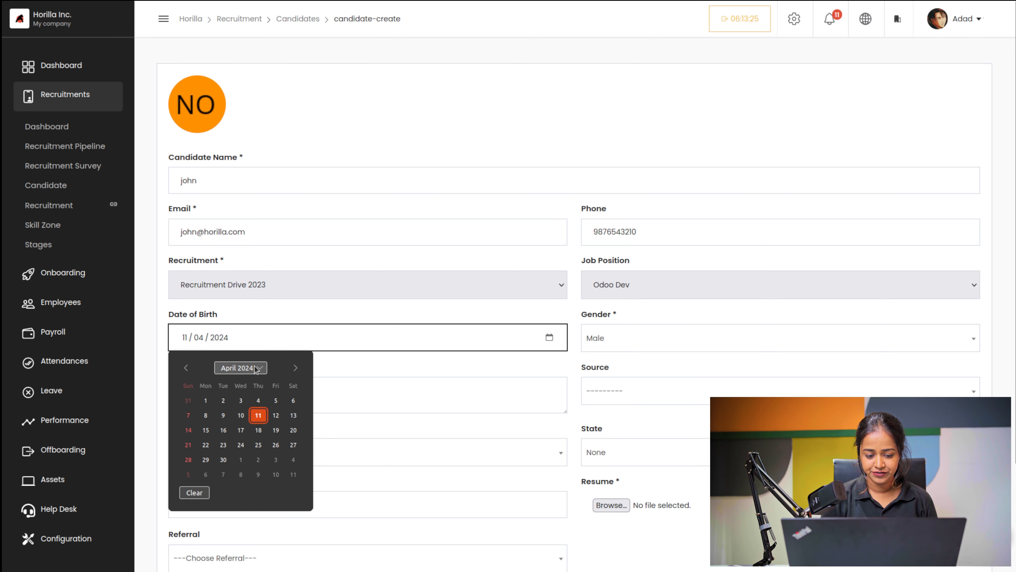
{"action": "left_click", "coordinate": [256, 368]}
{"action": "scroll", "coordinate": [260, 401], "scroll_direction": "up", "scroll_amount": 17}
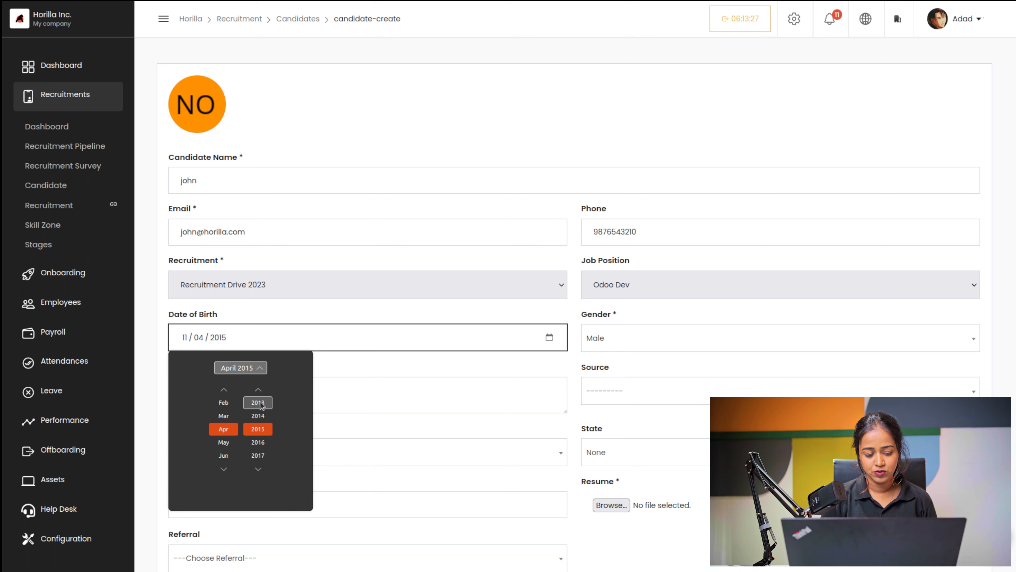
{"action": "scroll", "coordinate": [259, 402], "scroll_direction": "up", "scroll_amount": 19}
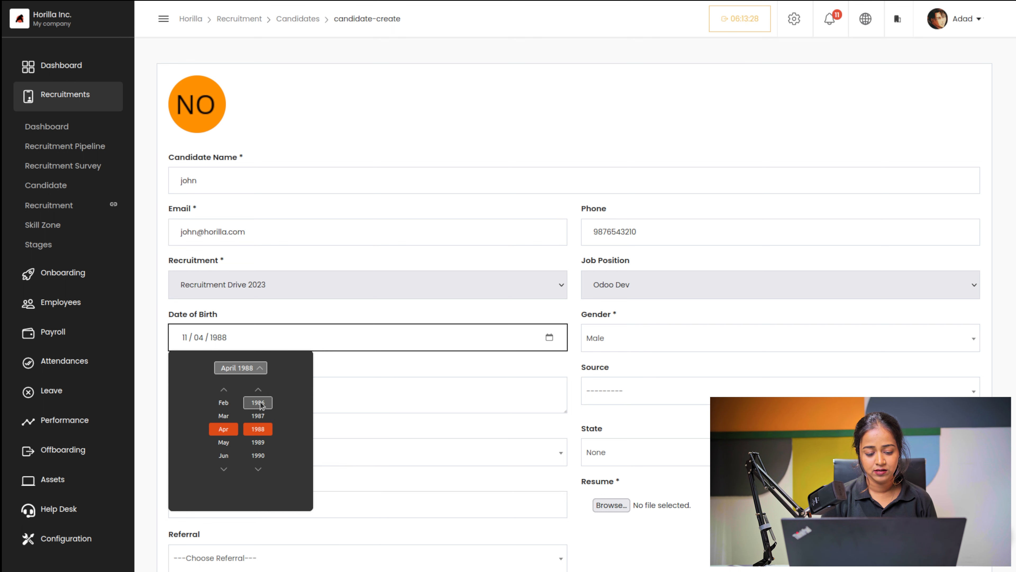
{"action": "left_click", "coordinate": [254, 458]}
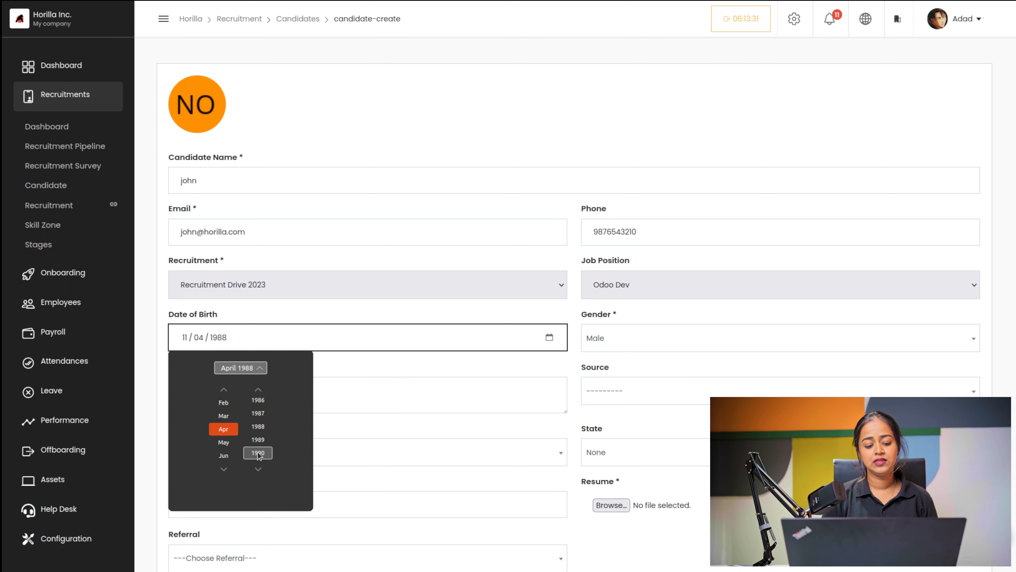
{"action": "left_click", "coordinate": [440, 324]}
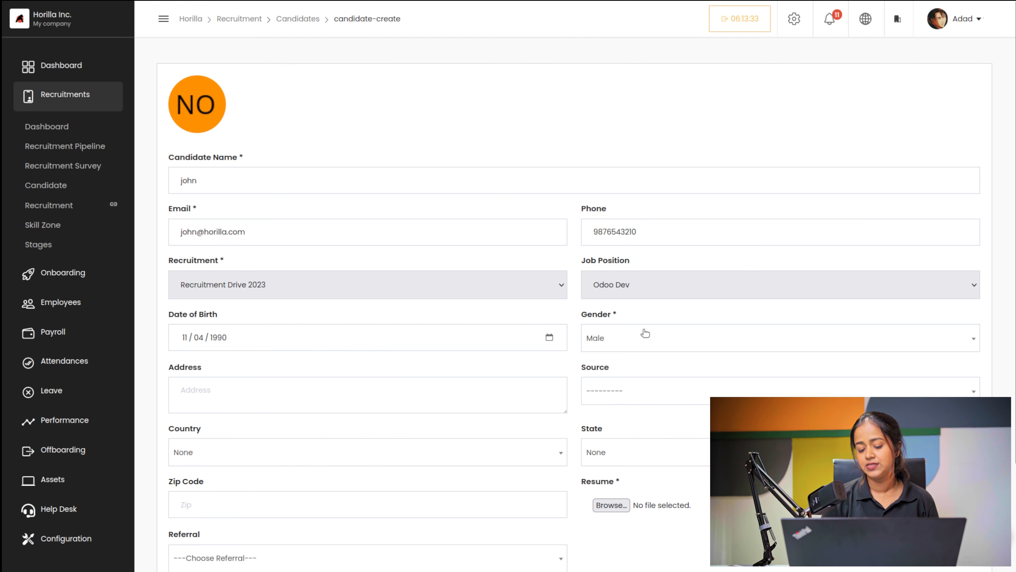
Step: Set the source to Application Form, leave referral empty, and mark the candidate Canceled
{"action": "scroll", "coordinate": [592, 328], "scroll_direction": "down", "scroll_amount": 3}
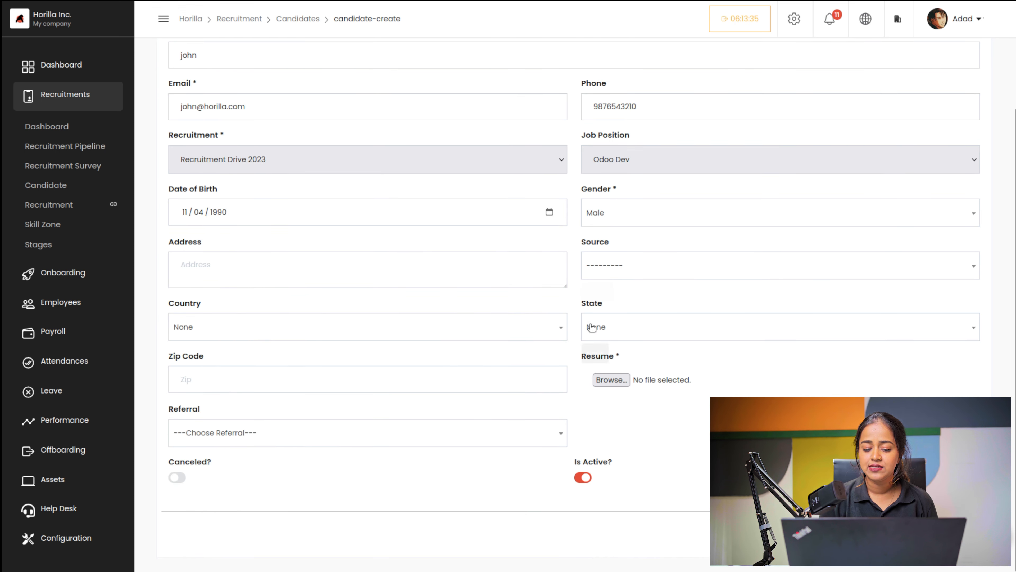
{"action": "left_click", "coordinate": [631, 268]}
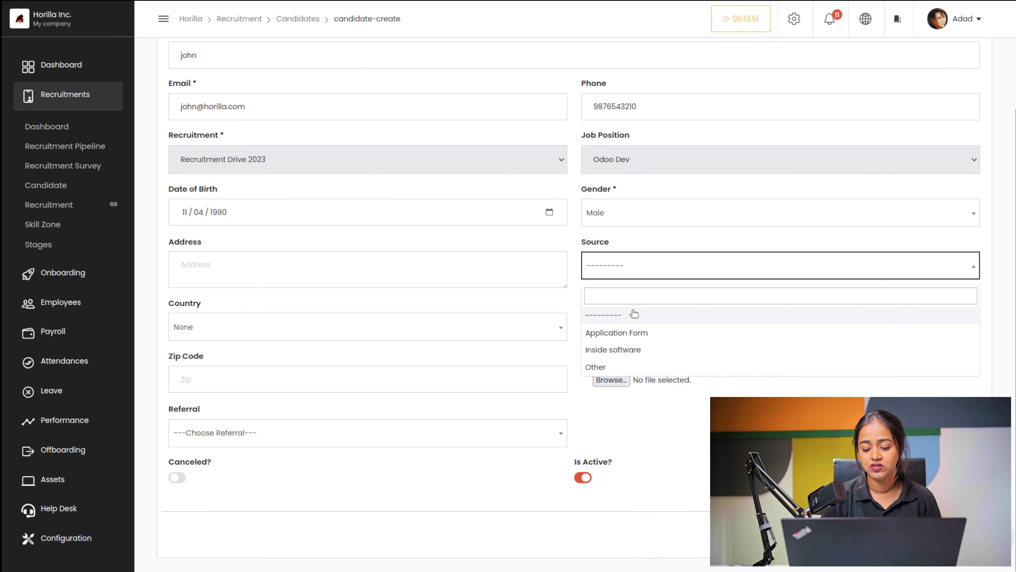
{"action": "left_click", "coordinate": [628, 332]}
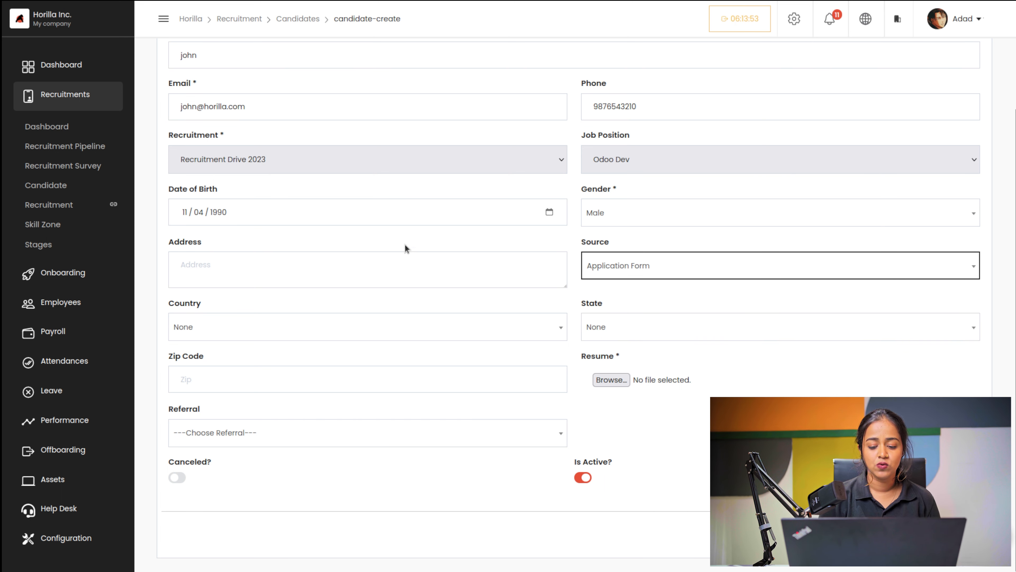
{"action": "left_click", "coordinate": [251, 267]}
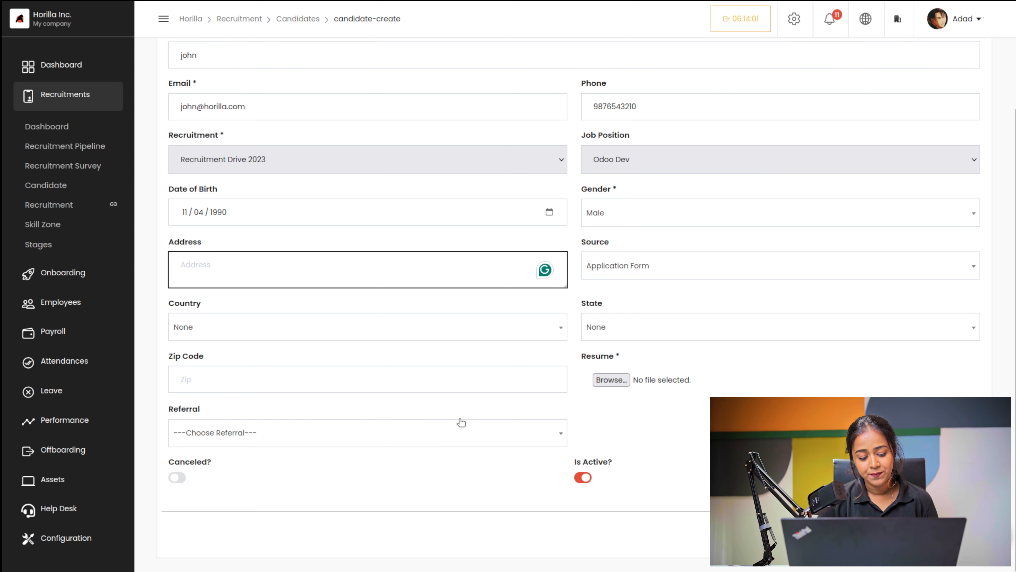
{"action": "left_click", "coordinate": [284, 434]}
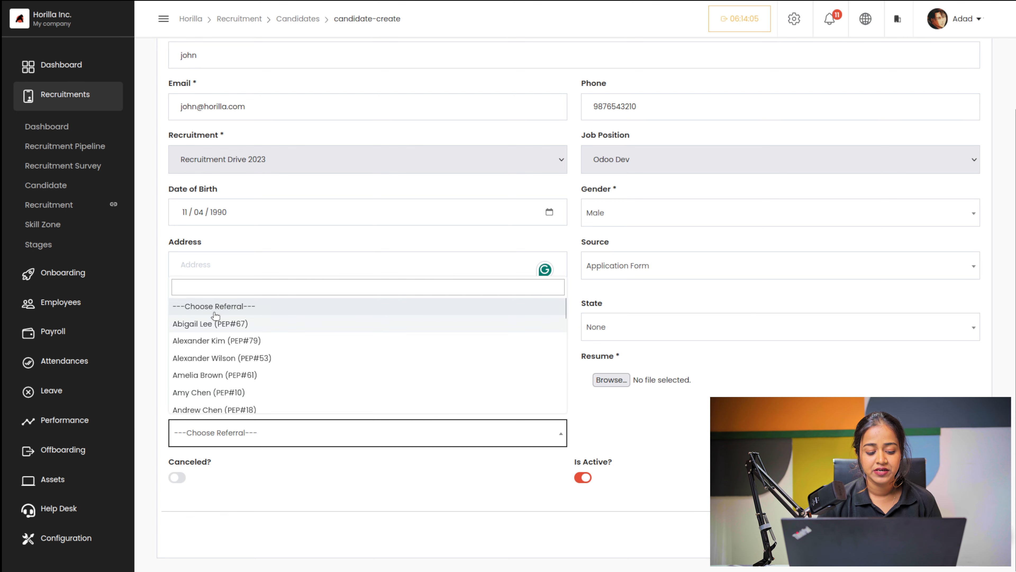
{"action": "left_click", "coordinate": [268, 502]}
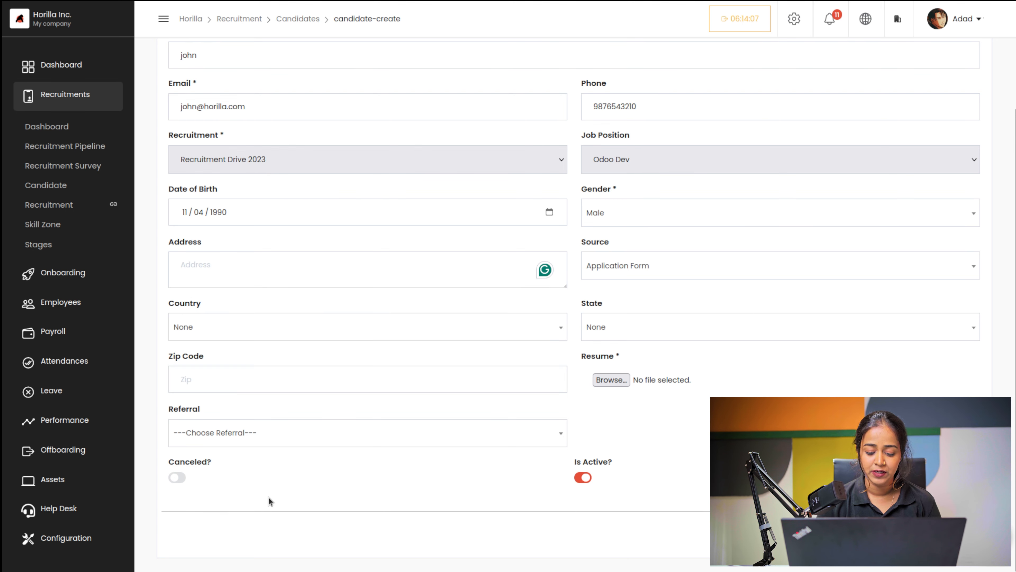
{"action": "left_click", "coordinate": [173, 478]}
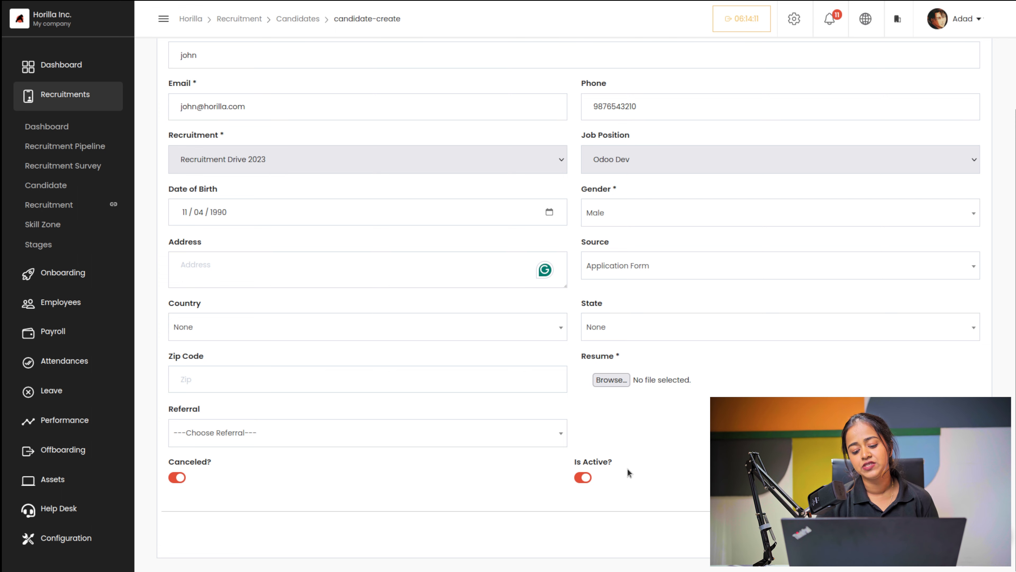
{"action": "scroll", "coordinate": [578, 394], "scroll_direction": "up", "scroll_amount": 3}
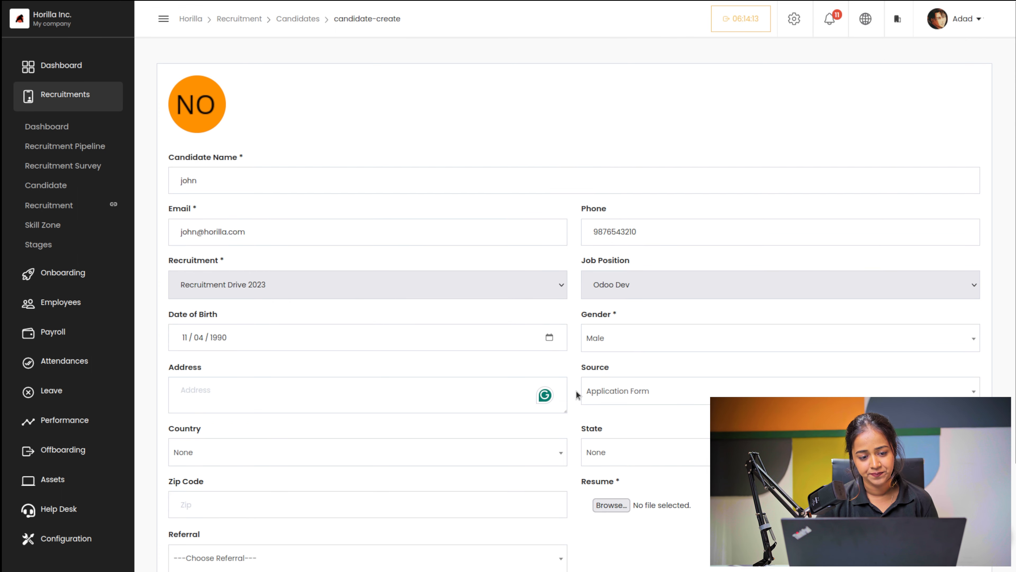
Step: Abandon the candidate form, view the recruitment pipeline, then open the public Open Job Listings page
{"action": "left_click", "coordinate": [308, 20]}
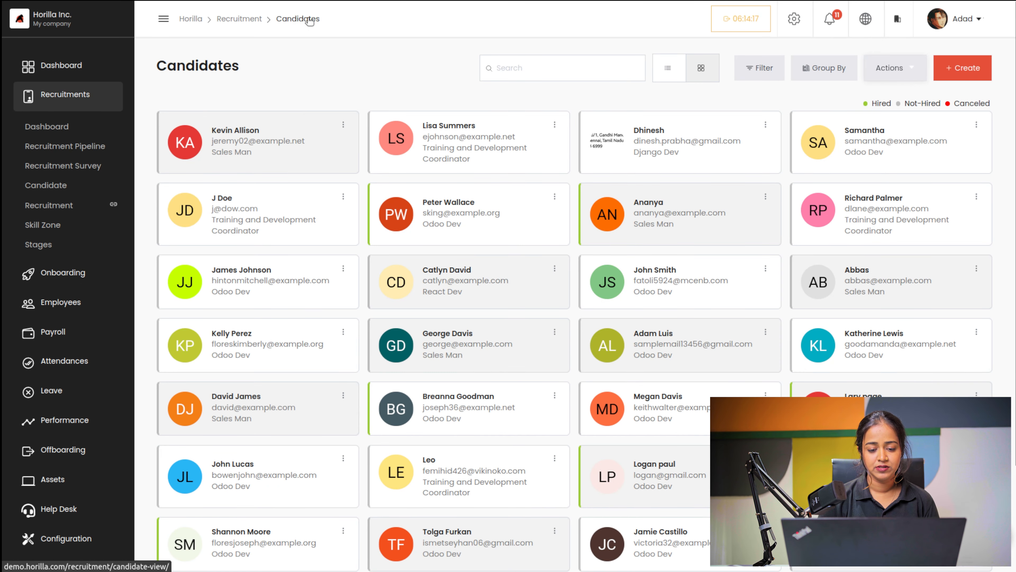
{"action": "left_click", "coordinate": [59, 147]}
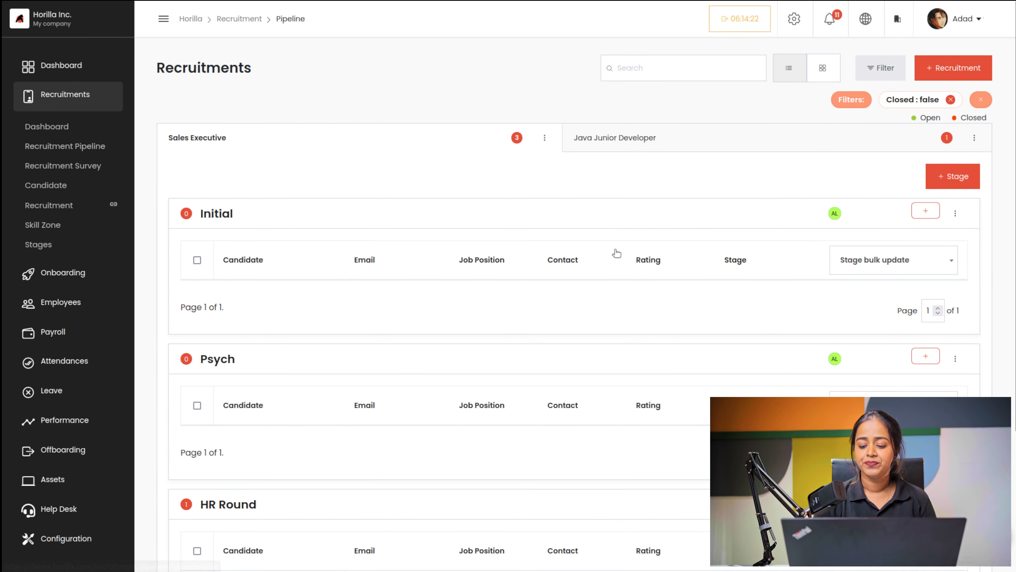
{"action": "scroll", "coordinate": [617, 253], "scroll_direction": "down", "scroll_amount": 4}
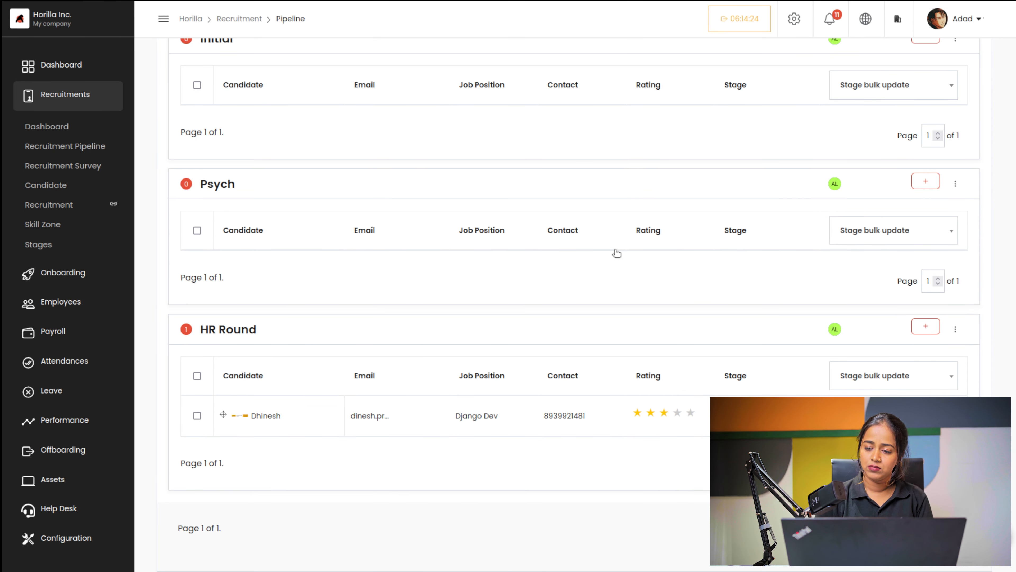
{"action": "scroll", "coordinate": [617, 253], "scroll_direction": "up", "scroll_amount": 4}
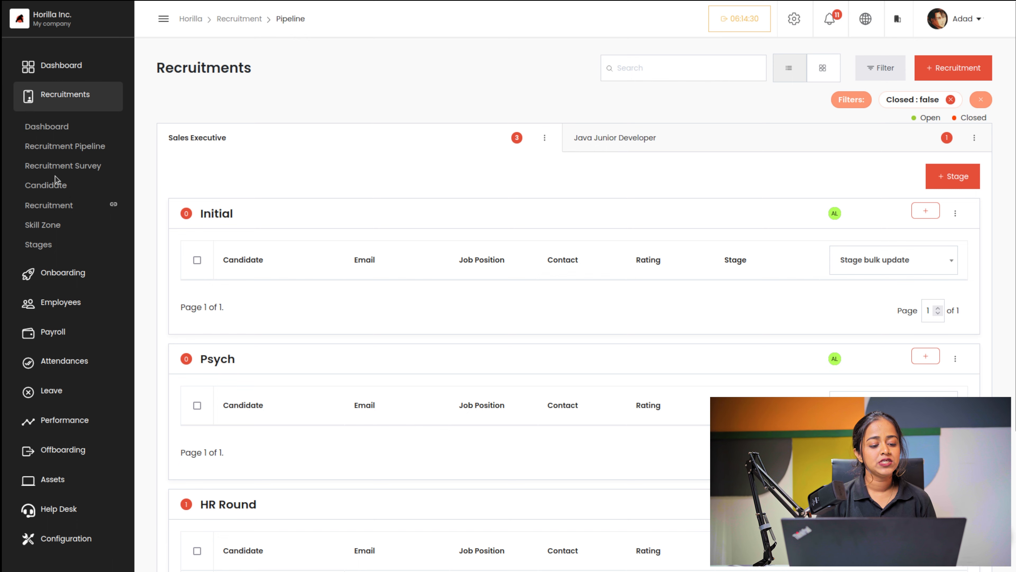
{"action": "left_click", "coordinate": [113, 207]}
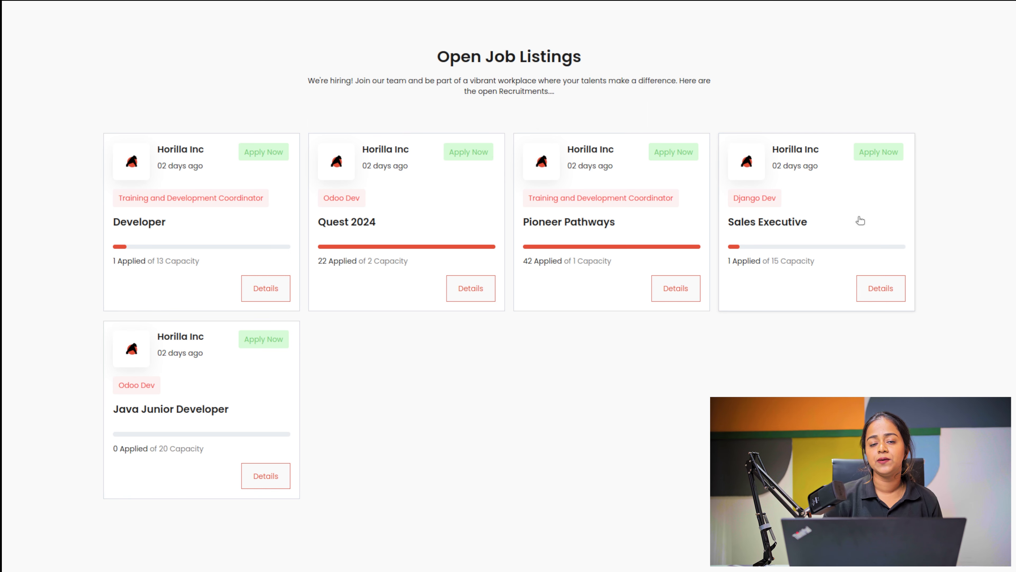
Step: Open the Sales Executive job details and load its application form
{"action": "left_click", "coordinate": [889, 293]}
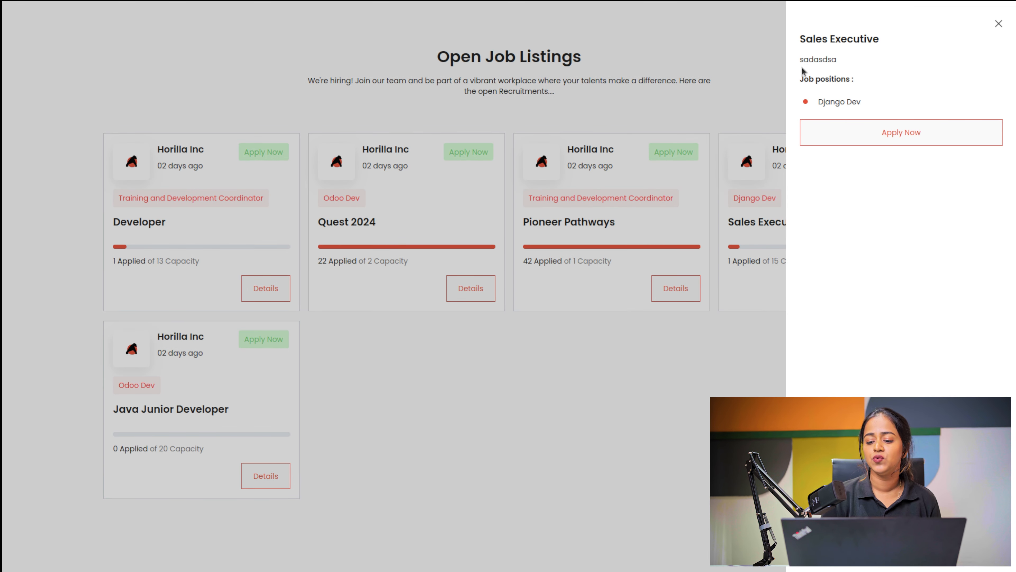
{"action": "left_click", "coordinate": [843, 132]}
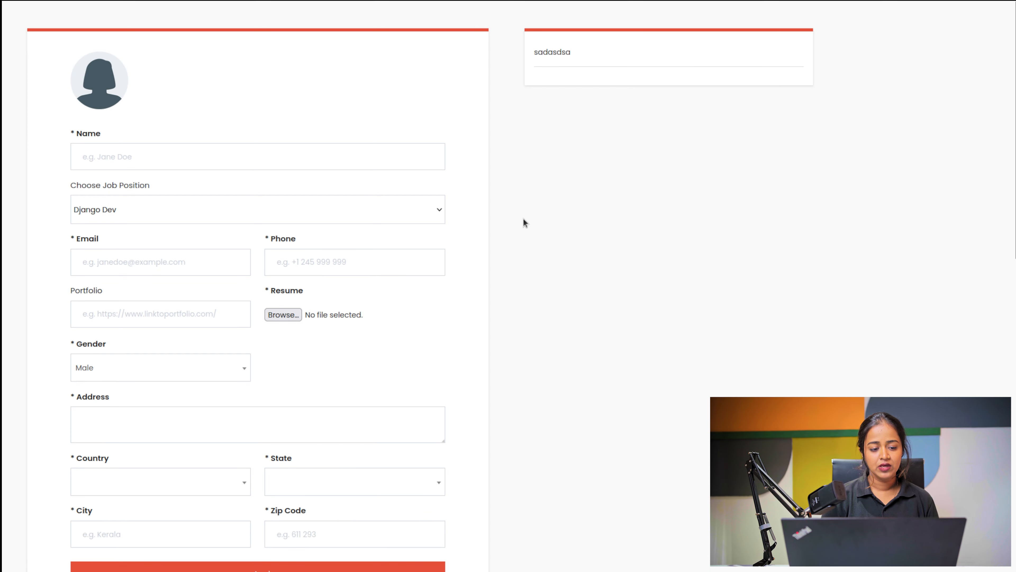
Step: Go back to the job listings, close the Sales Executive panel, and open the Developer application form
{"action": "key", "text": "alt+Left"}
{"action": "left_click", "coordinate": [1001, 28]}
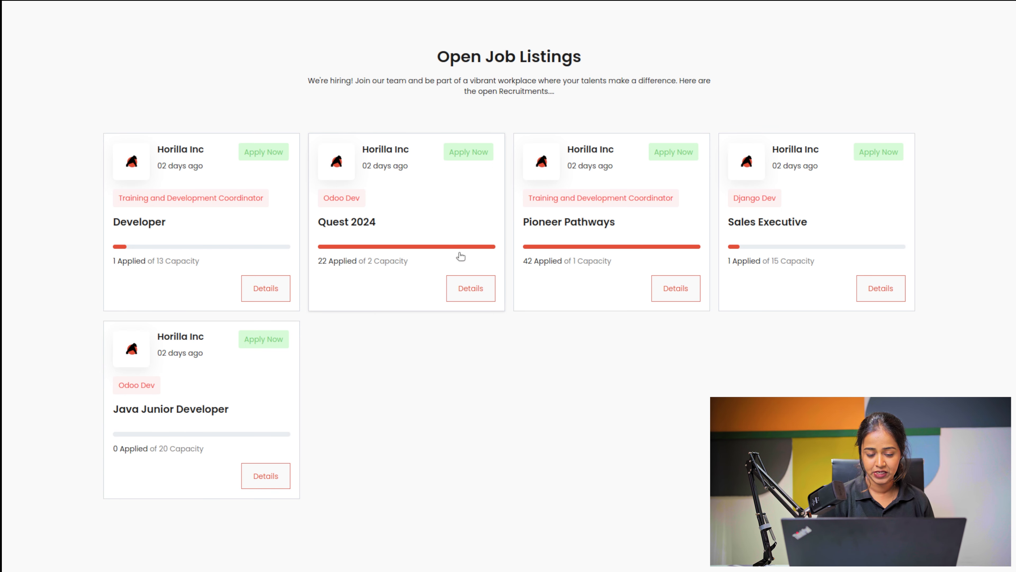
{"action": "left_click", "coordinate": [274, 155]}
Step: Enter the applicant's name, e-mail address and phone number on the Developer form
{"action": "left_click", "coordinate": [273, 163]}
{"action": "scroll", "coordinate": [272, 164], "scroll_direction": "down", "scroll_amount": 10}
{"action": "scroll", "coordinate": [272, 168], "scroll_direction": "up", "scroll_amount": 10}
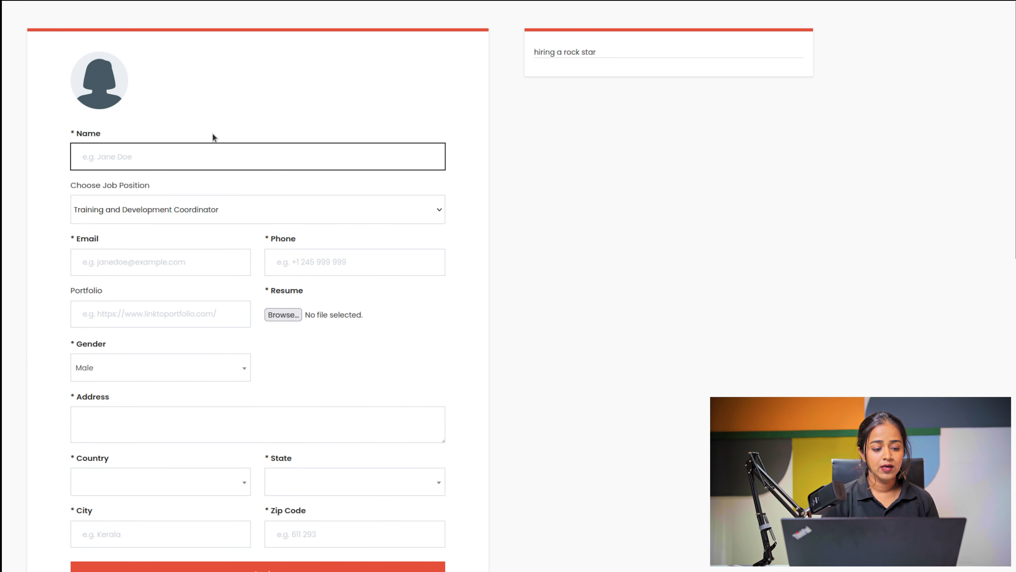
{"action": "type", "text": "Jane"}
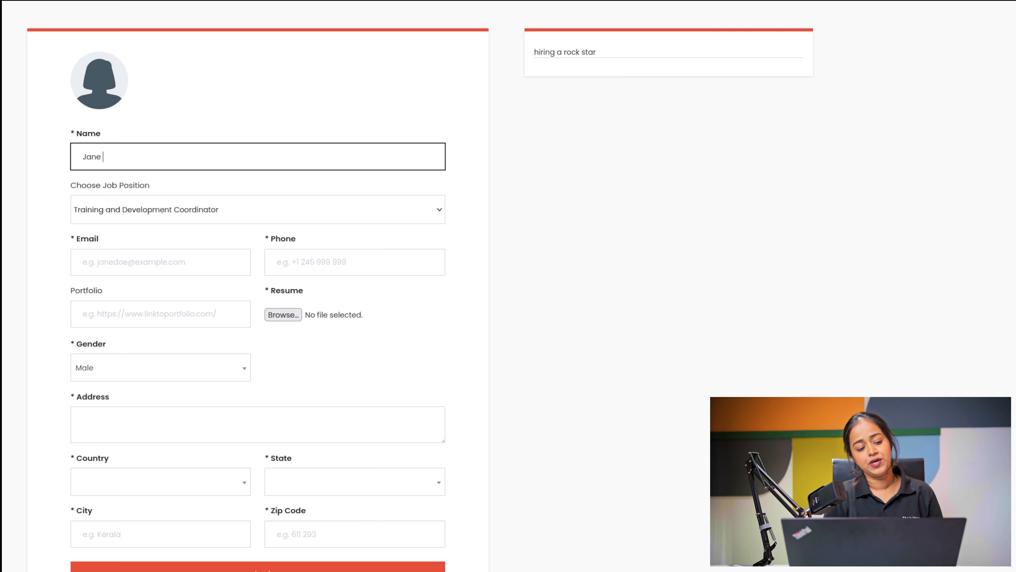
{"action": "left_click", "coordinate": [185, 253]}
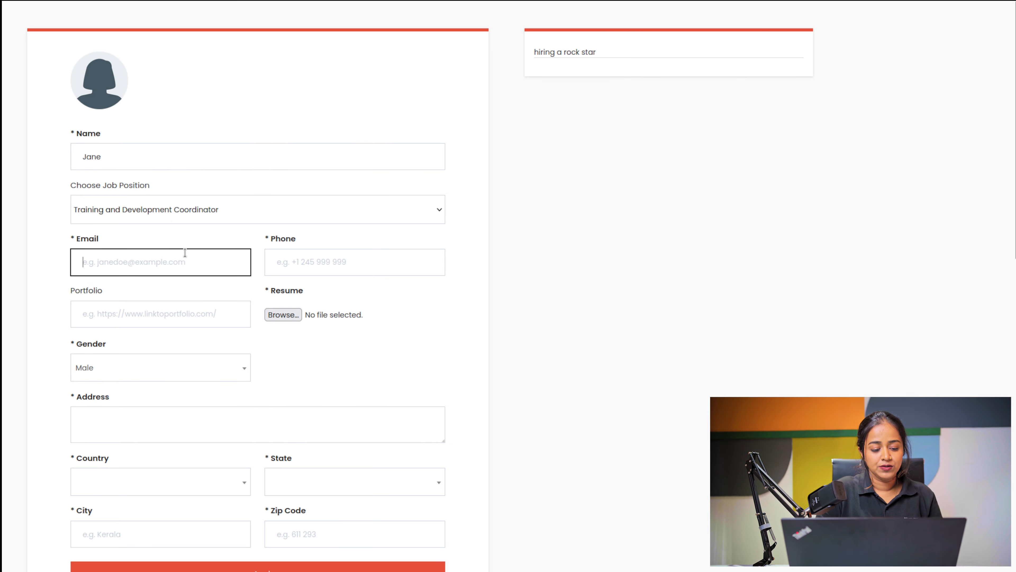
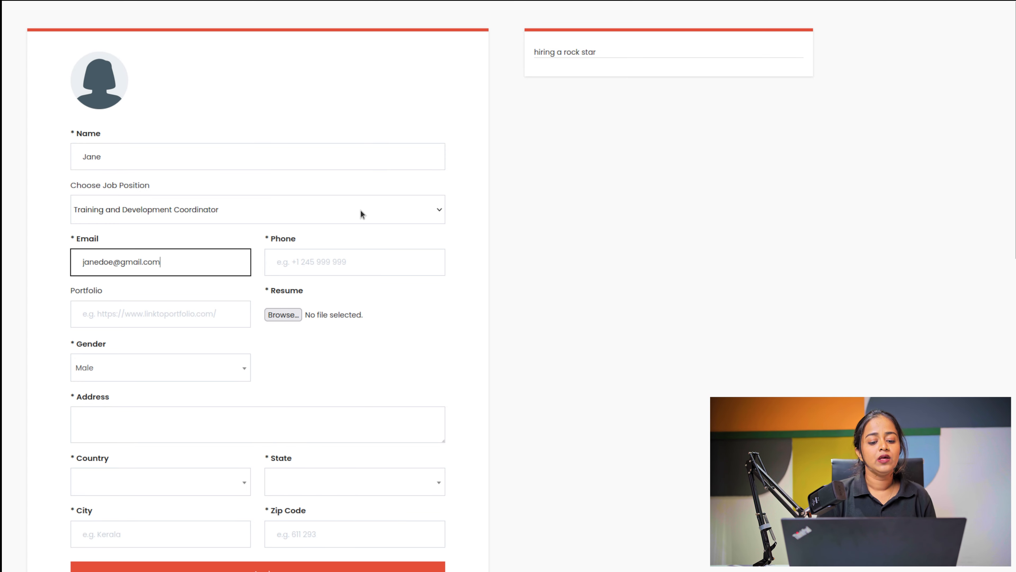
{"action": "left_click", "coordinate": [354, 262]}
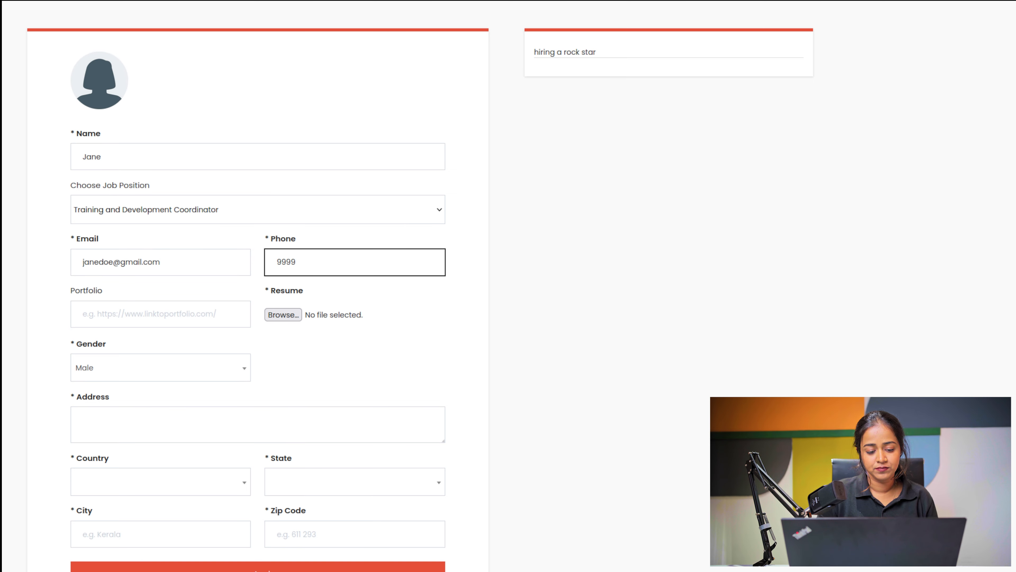
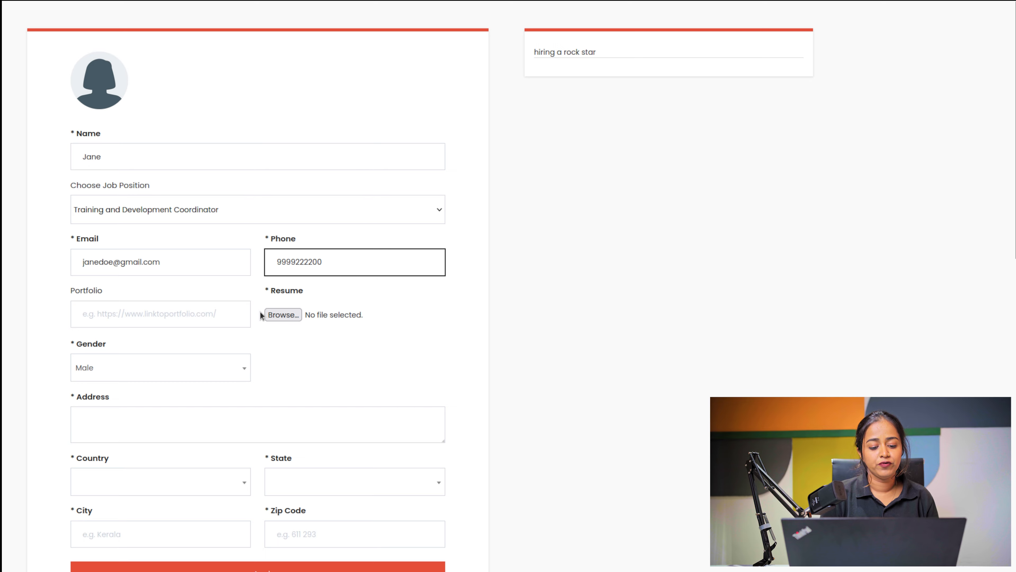
Step: Attach download (1).pdf from the pdf folder as the resume
{"action": "left_click", "coordinate": [283, 315]}
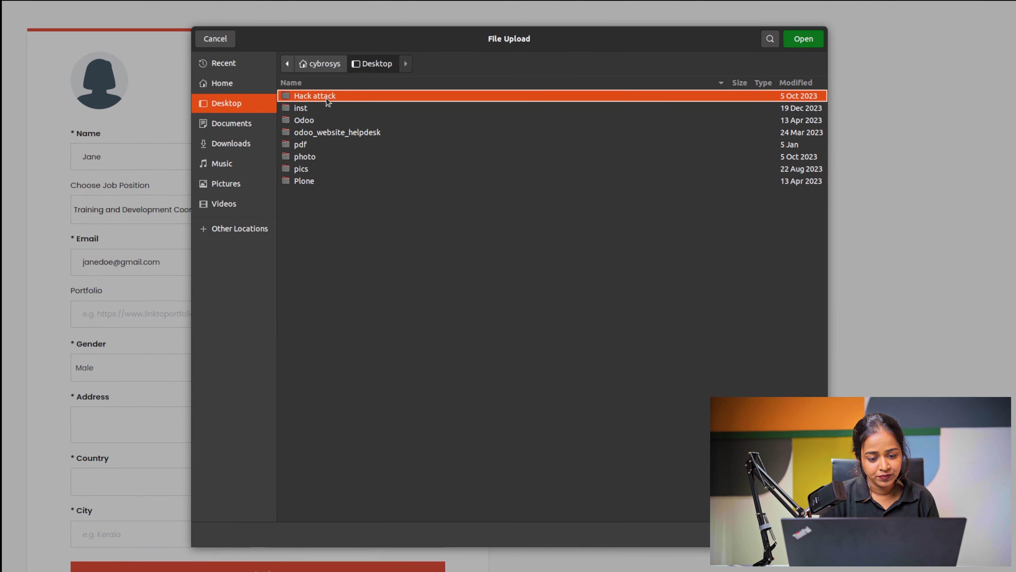
{"action": "left_click", "coordinate": [311, 145]}
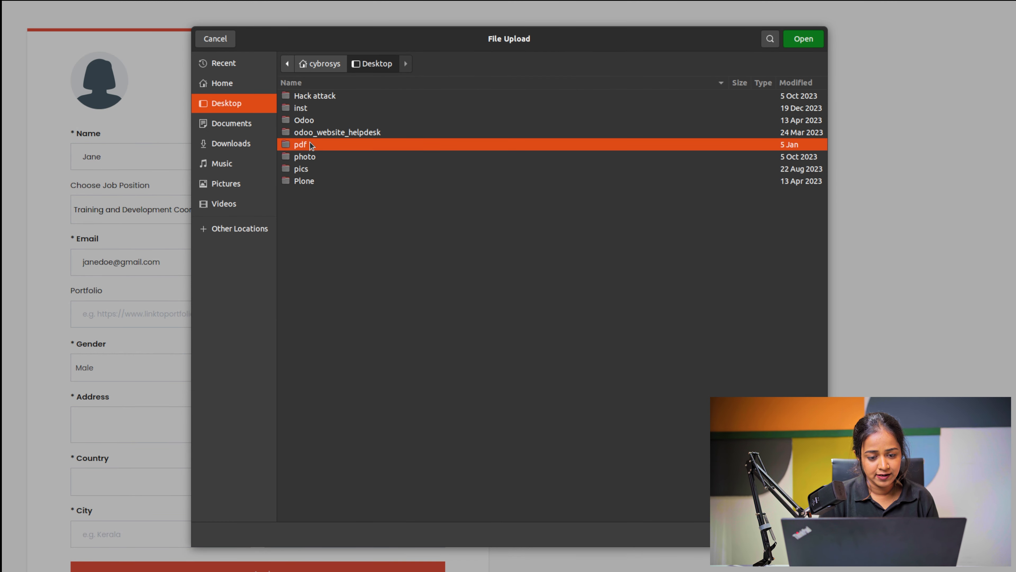
{"action": "double_click", "coordinate": [311, 144]}
{"action": "left_click", "coordinate": [358, 109]}
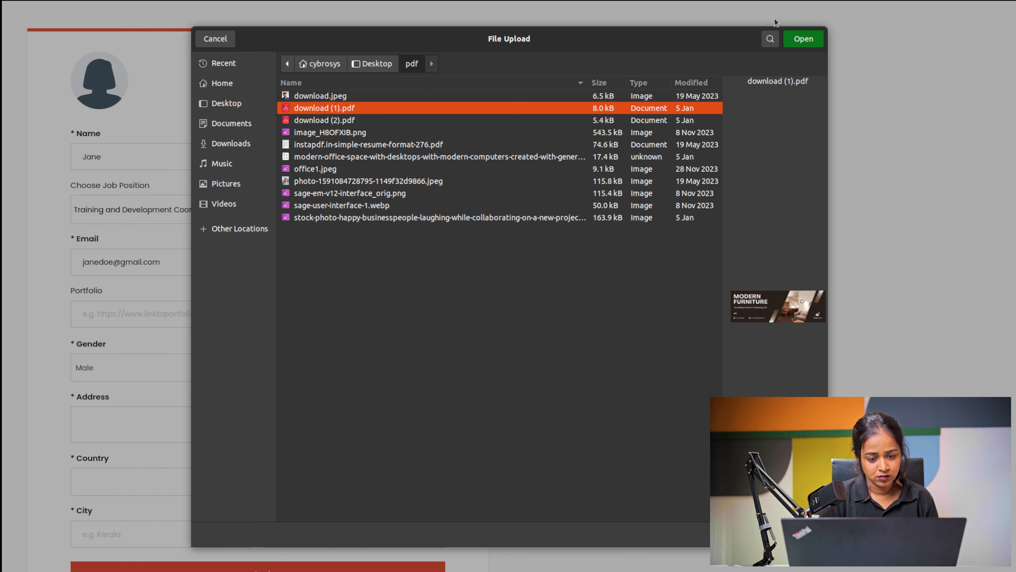
{"action": "left_click", "coordinate": [807, 40]}
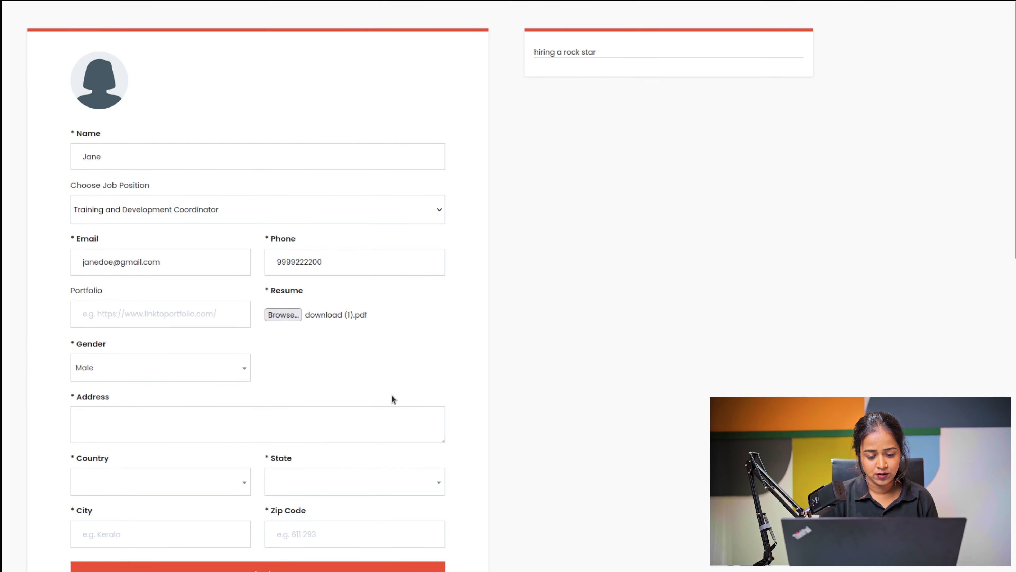
Step: Set the gender to Female and enter the applicant's street address
{"action": "scroll", "coordinate": [274, 292], "scroll_direction": "down", "scroll_amount": 3}
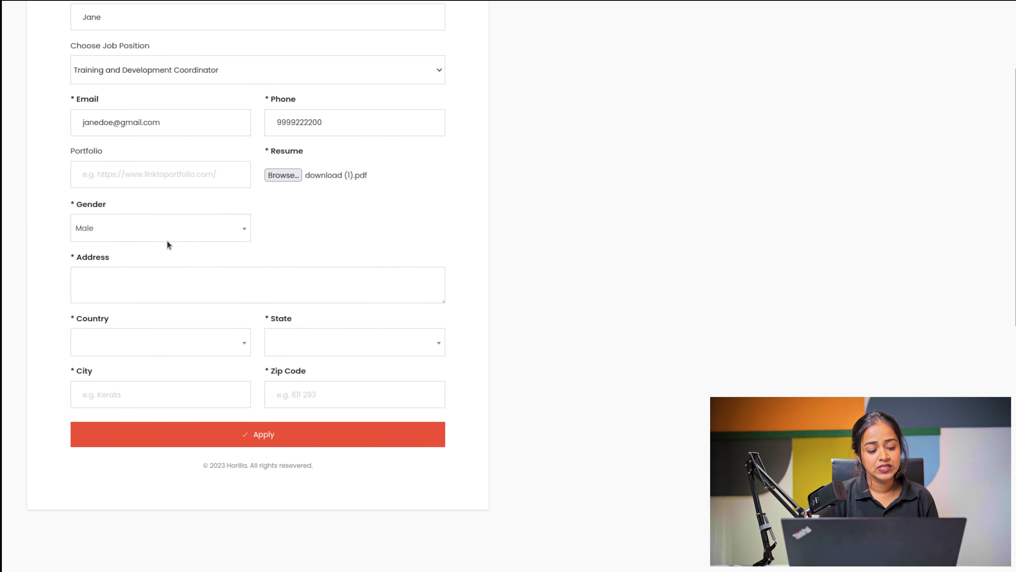
{"action": "left_click", "coordinate": [95, 273]}
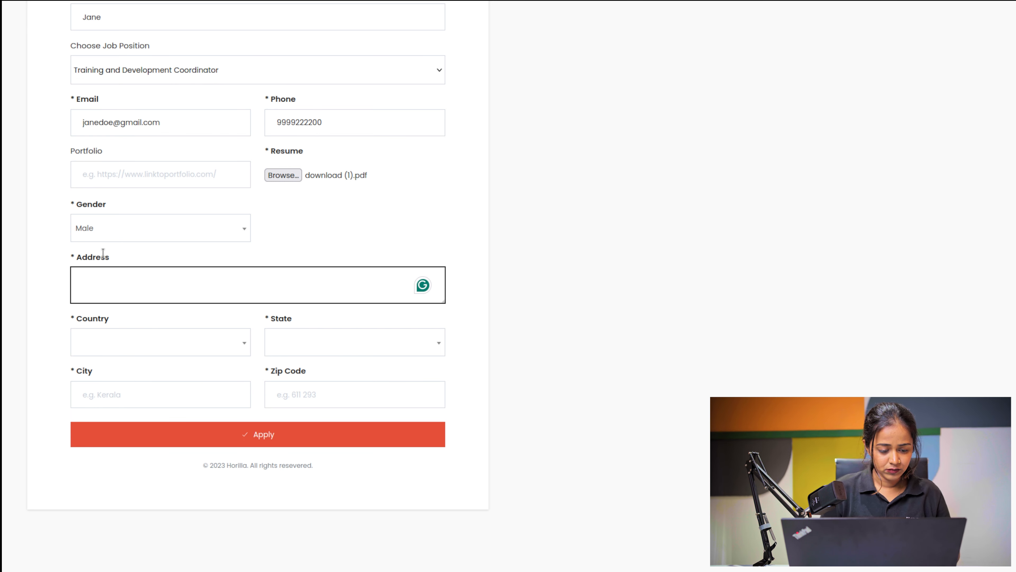
{"action": "left_click", "coordinate": [133, 231]}
{"action": "left_click", "coordinate": [123, 296]}
{"action": "left_click", "coordinate": [120, 292]}
{"action": "type", "text": "jane villa"}
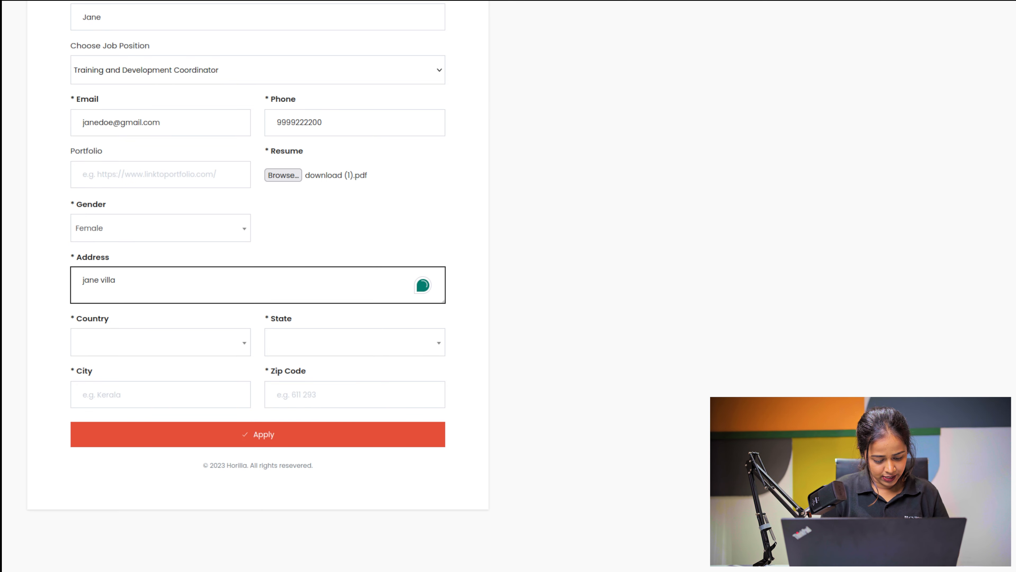
Step: Choose Zambia as country and Eastern as state, and enter the city
{"action": "left_click", "coordinate": [113, 345]}
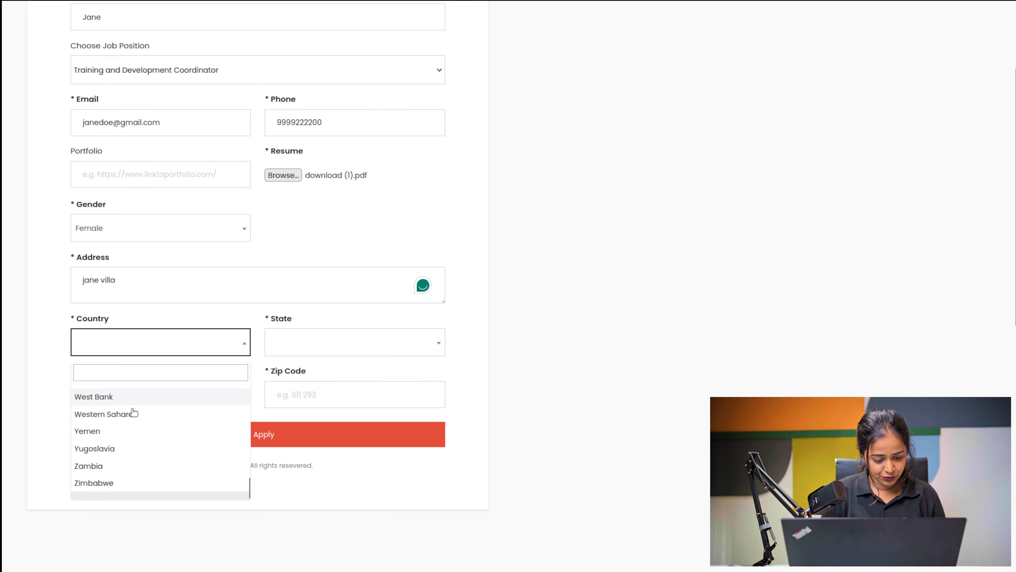
{"action": "left_click", "coordinate": [139, 466]}
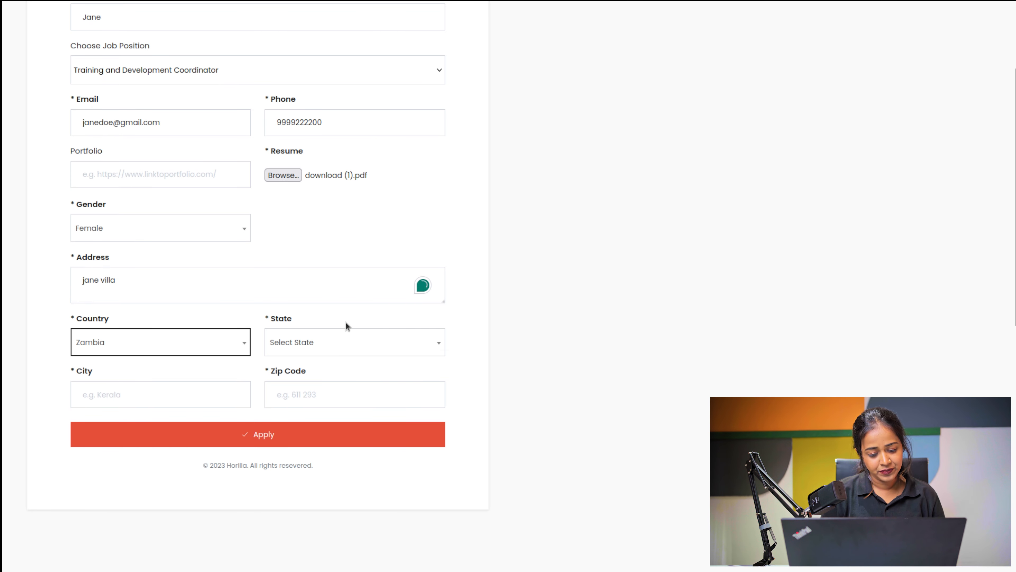
{"action": "left_click", "coordinate": [334, 345]}
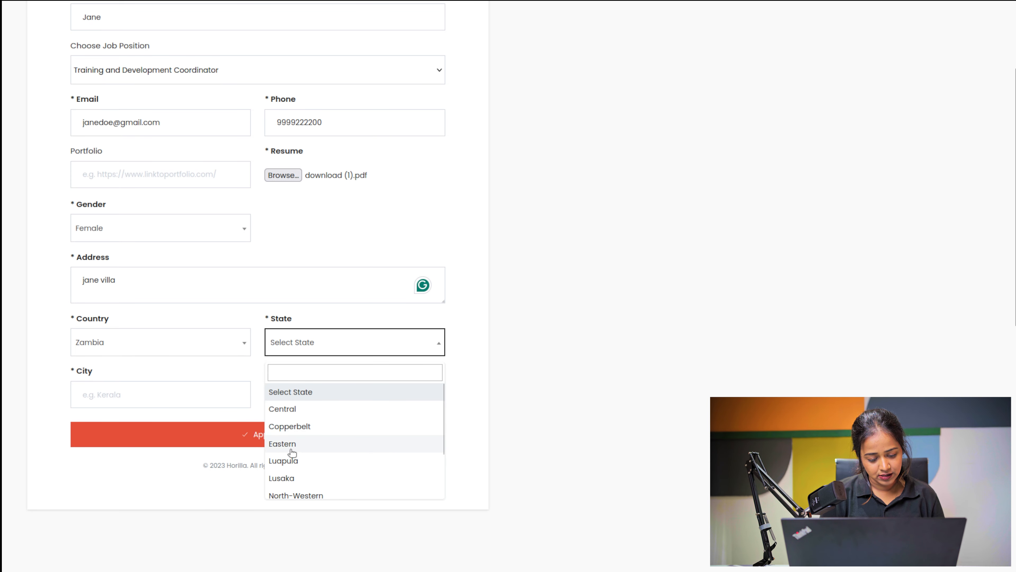
{"action": "left_click", "coordinate": [276, 444]}
{"action": "left_click", "coordinate": [120, 395]}
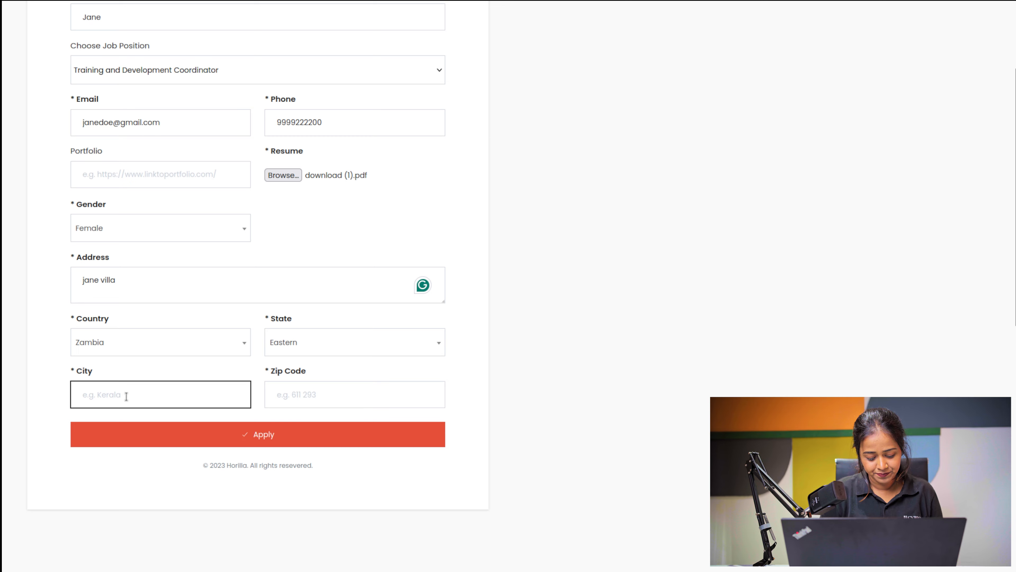
{"action": "key", "text": "Return"}
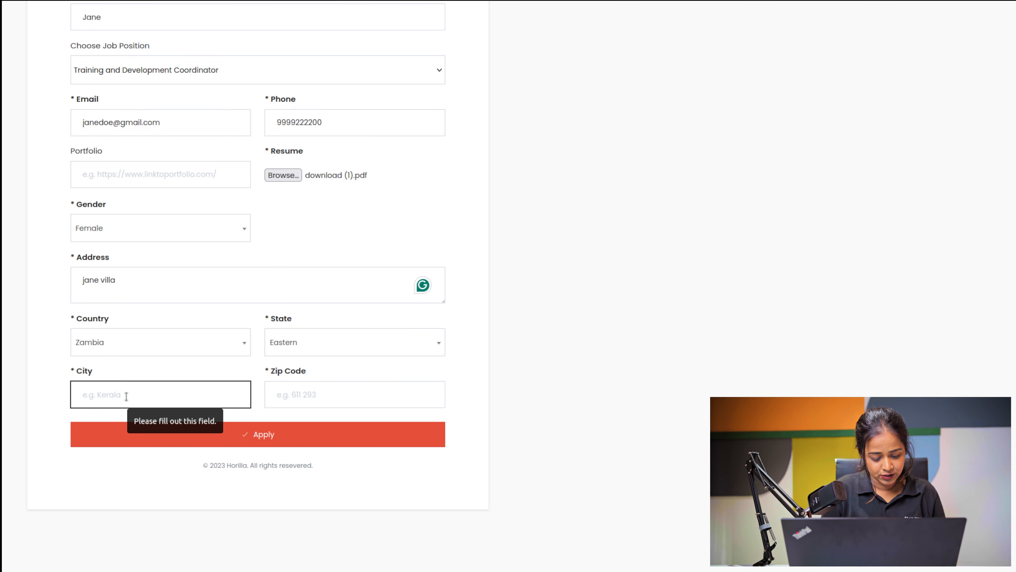
{"action": "type", "text": "new city"}
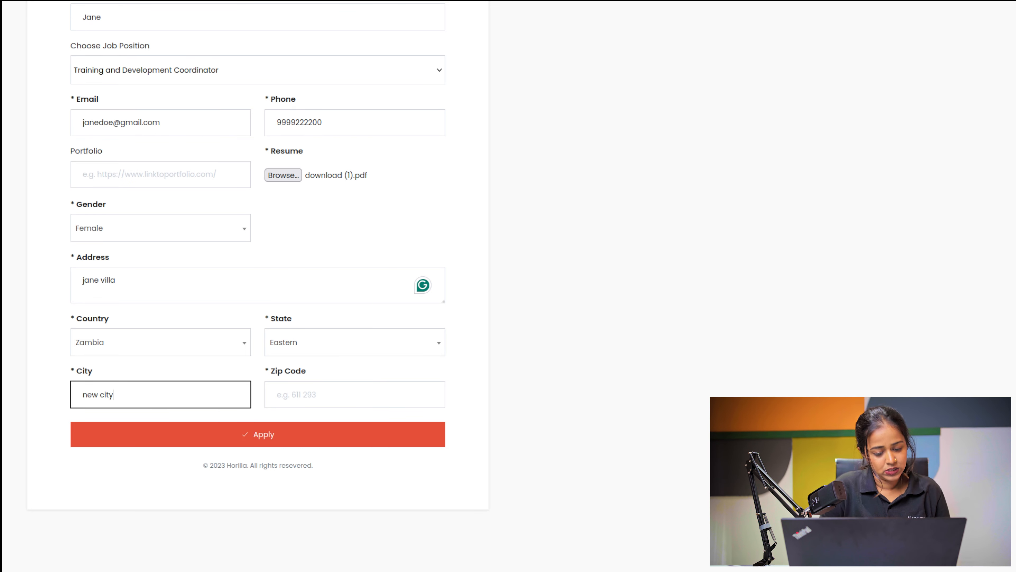
Step: Enter the zip code and submit the job application
{"action": "left_click", "coordinate": [318, 391]}
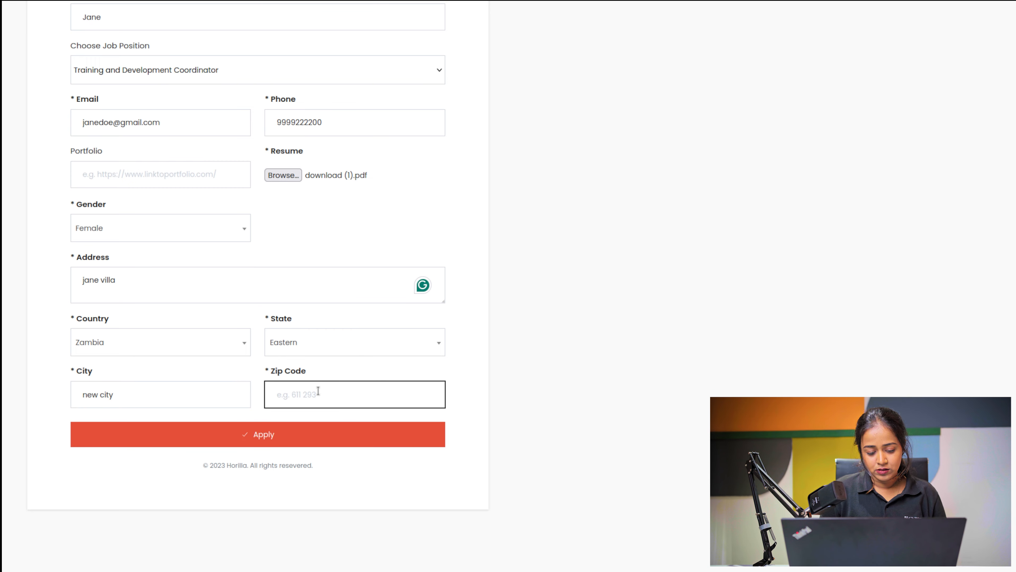
{"action": "type", "text": "611293"}
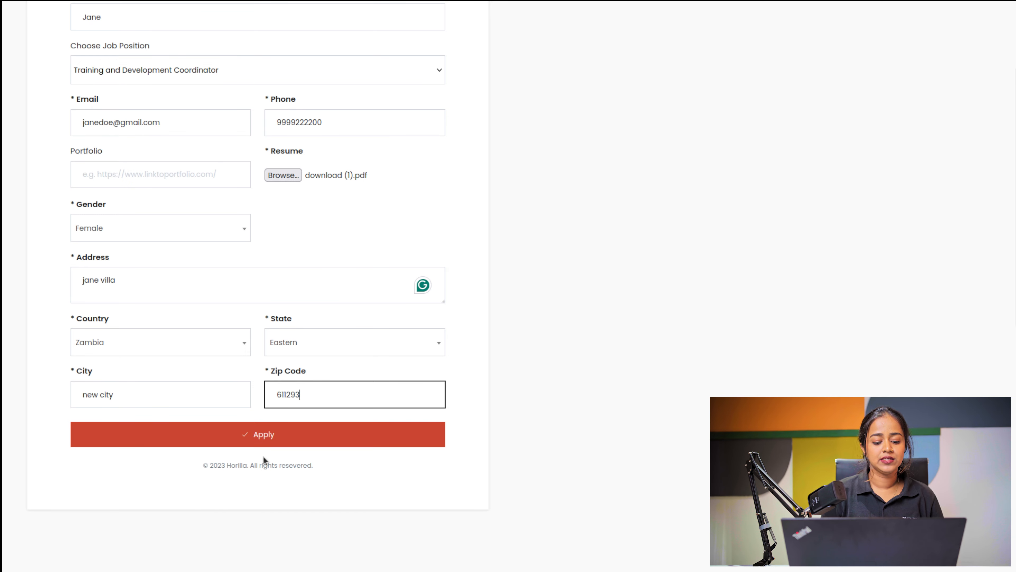
{"action": "left_click", "coordinate": [243, 440]}
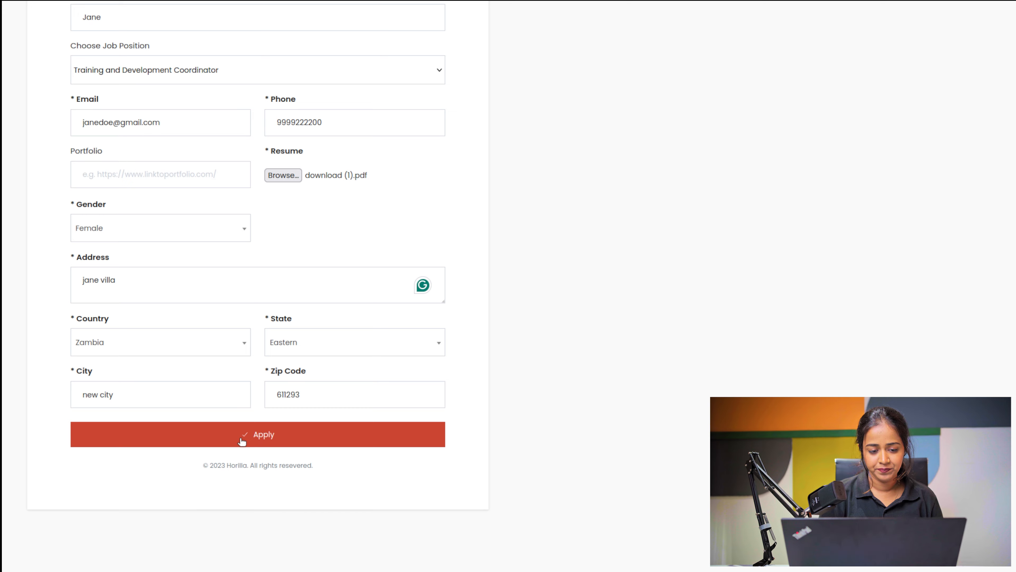
{"action": "left_click", "coordinate": [302, 436]}
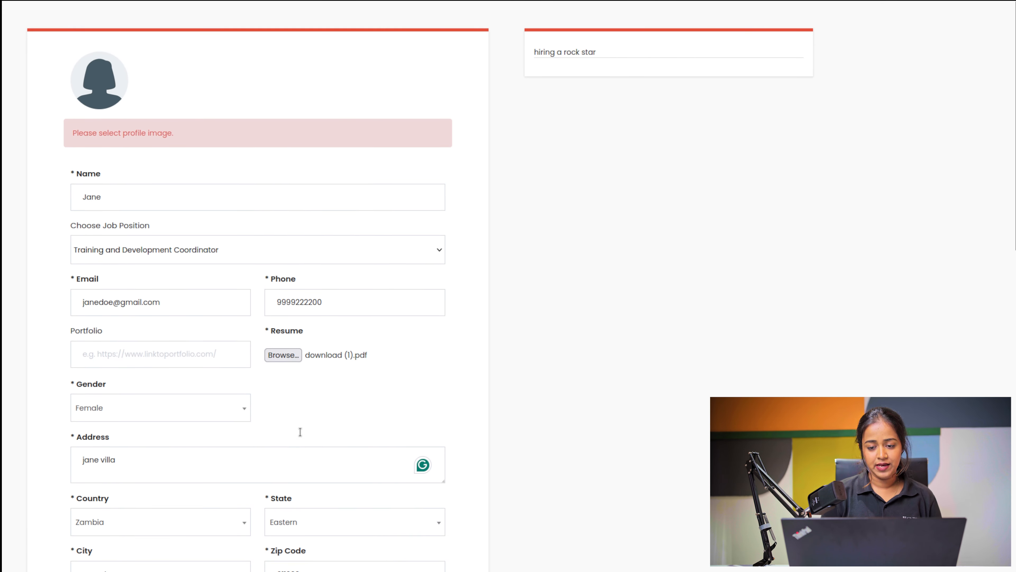
Step: Upload download.jpeg as the applicant's profile photo
{"action": "left_click", "coordinate": [105, 97]}
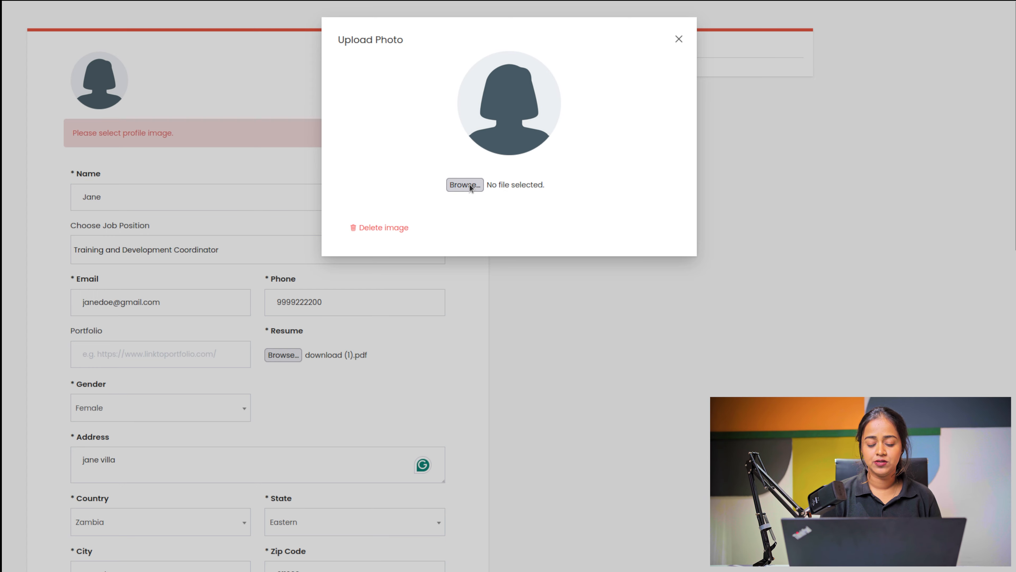
{"action": "left_click", "coordinate": [470, 185]}
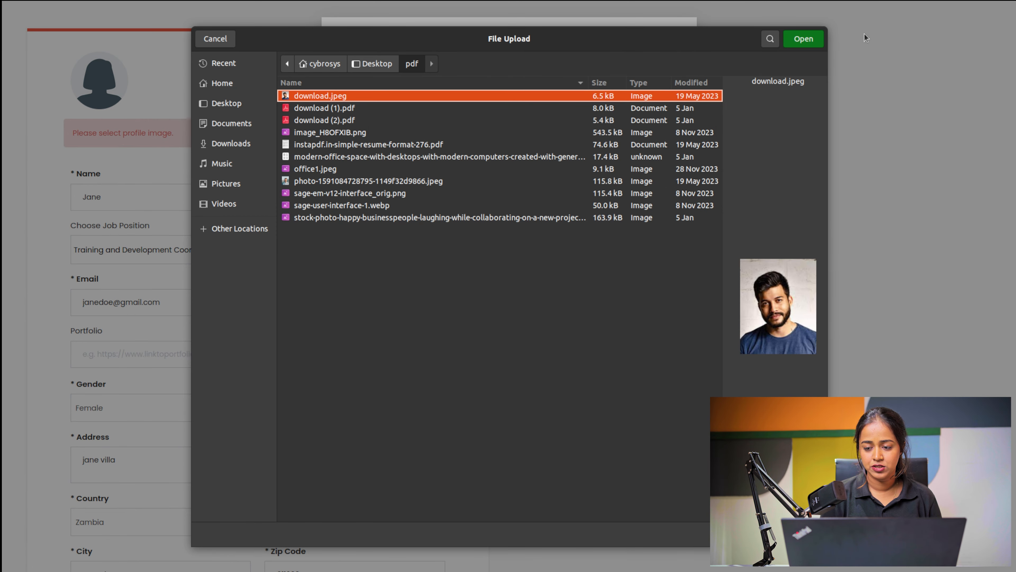
{"action": "left_click", "coordinate": [798, 37]}
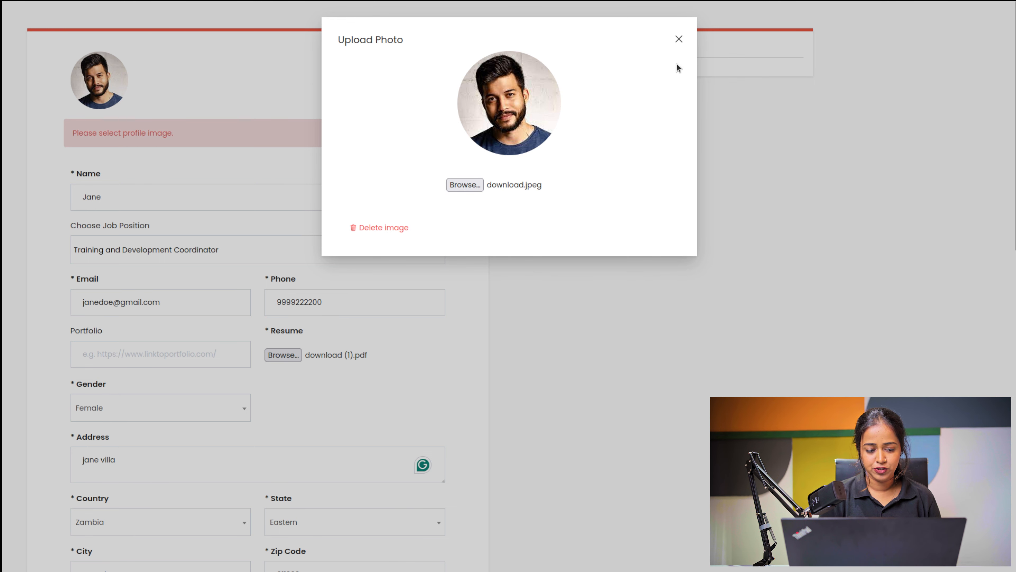
{"action": "left_click", "coordinate": [678, 40]}
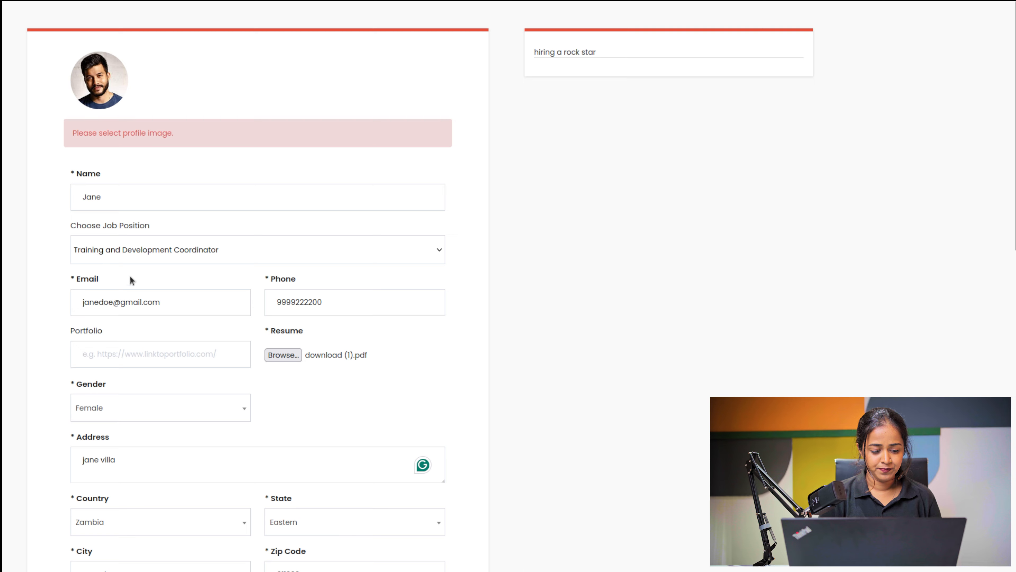
Step: Choose Male as the gender and resubmit the application
{"action": "left_click", "coordinate": [102, 405]}
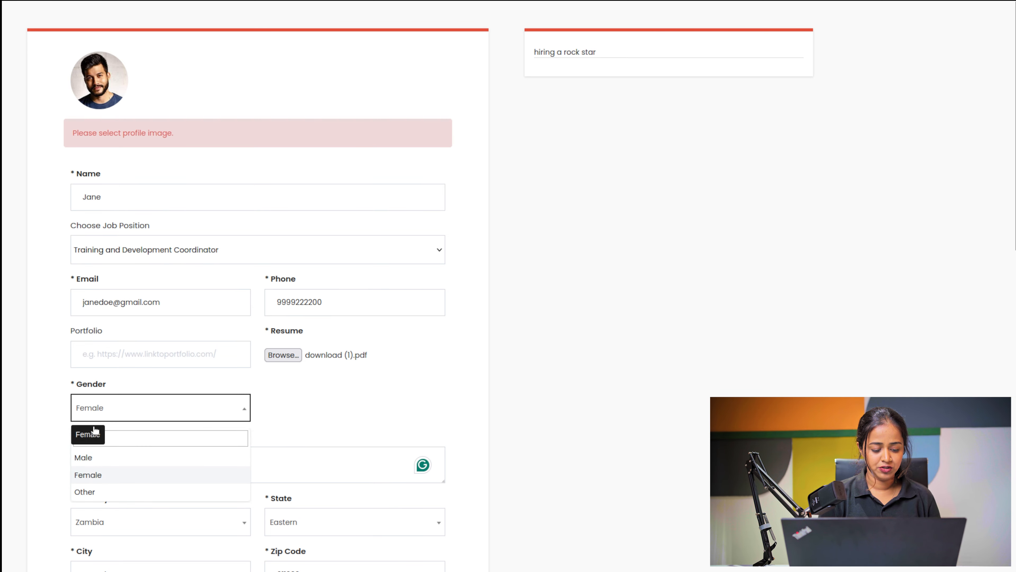
{"action": "left_click", "coordinate": [90, 460]}
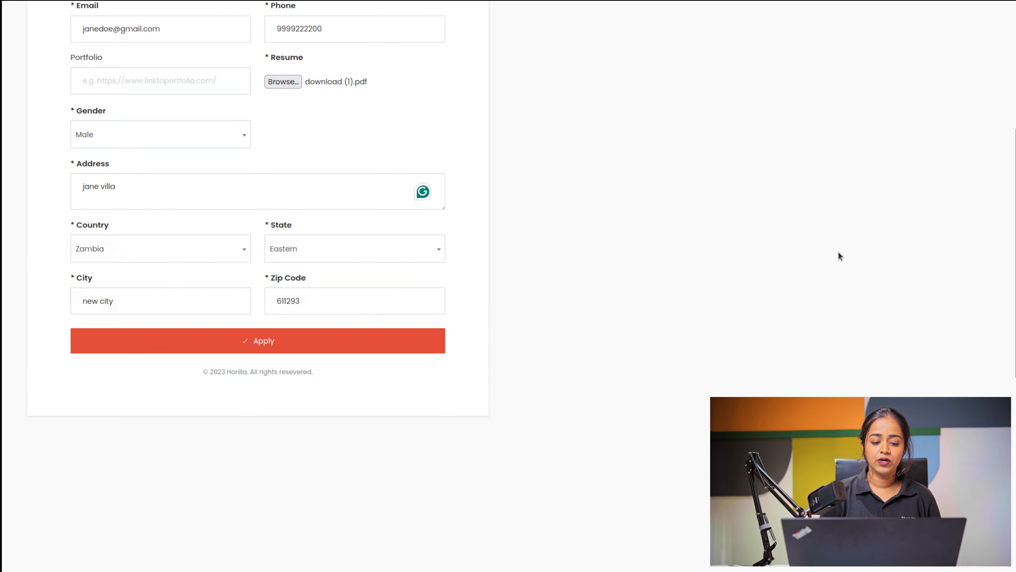
{"action": "scroll", "coordinate": [839, 252], "scroll_direction": "up", "scroll_amount": 5}
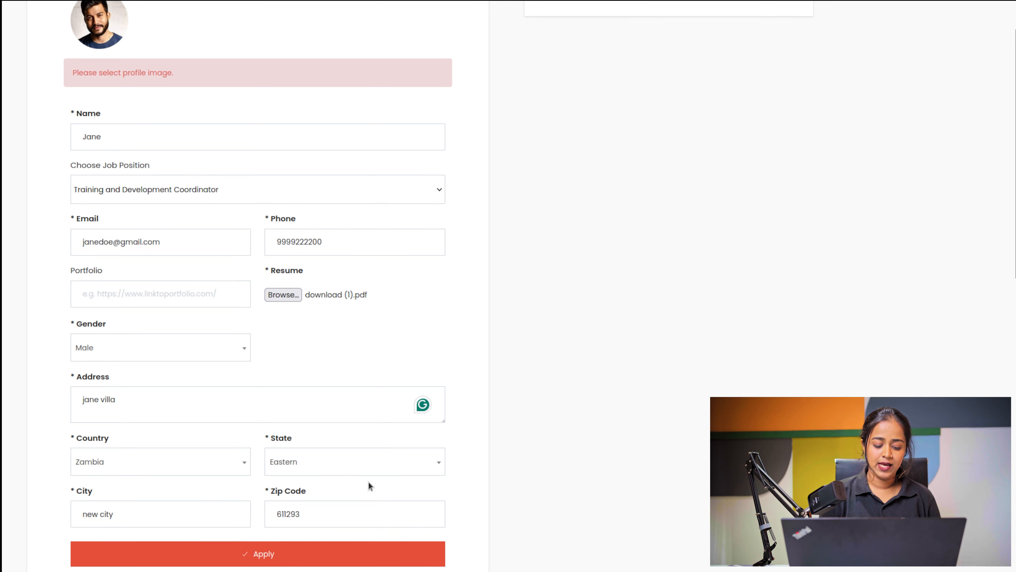
{"action": "left_click", "coordinate": [295, 558]}
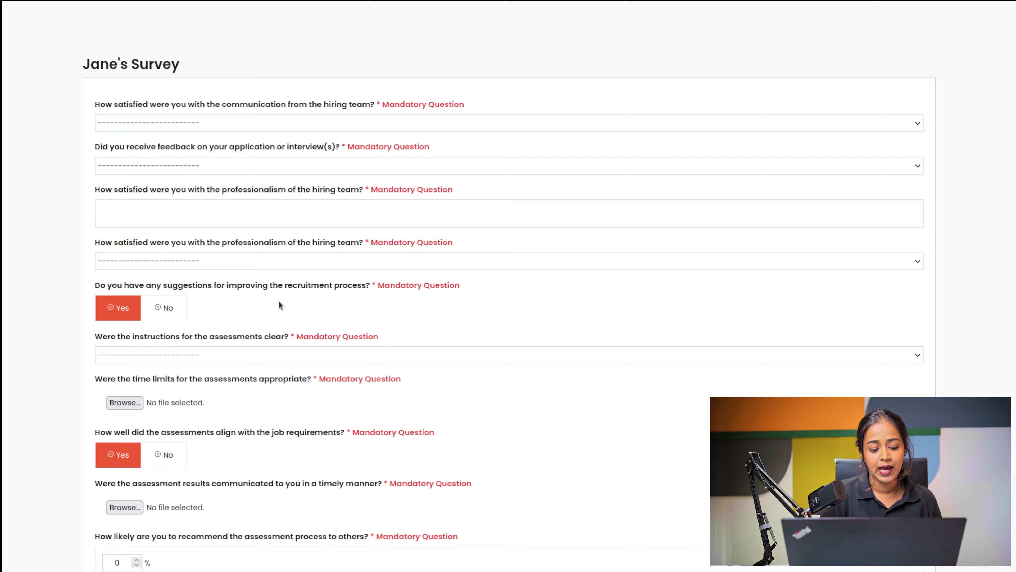
Step: Close the registration form and job listings tabs, then go to the recruitment survey templates
{"action": "scroll", "coordinate": [279, 304], "scroll_direction": "down", "scroll_amount": 10}
{"action": "scroll", "coordinate": [279, 304], "scroll_direction": "up", "scroll_amount": 10}
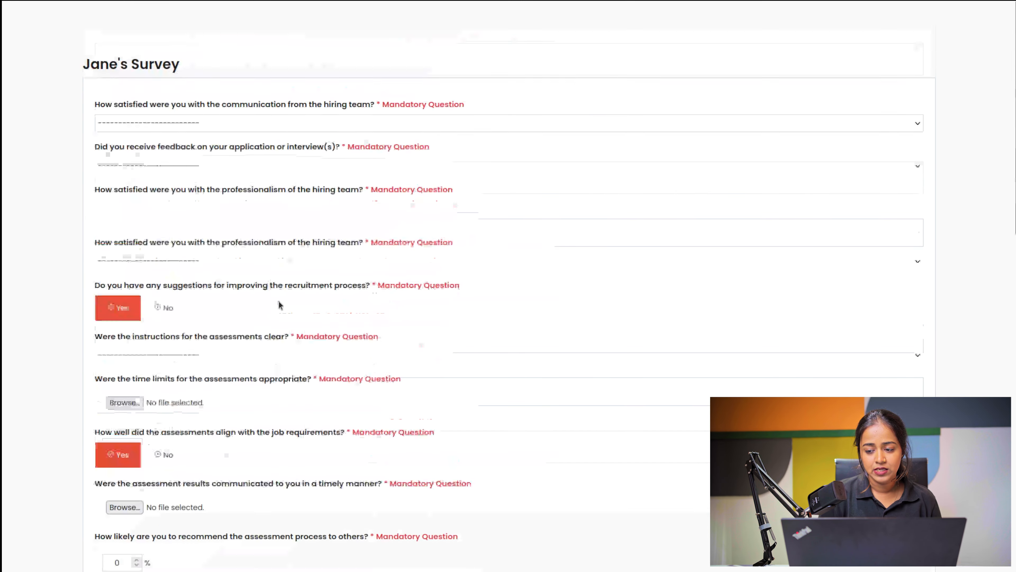
{"action": "mouse_move", "coordinate": [460, 1]}
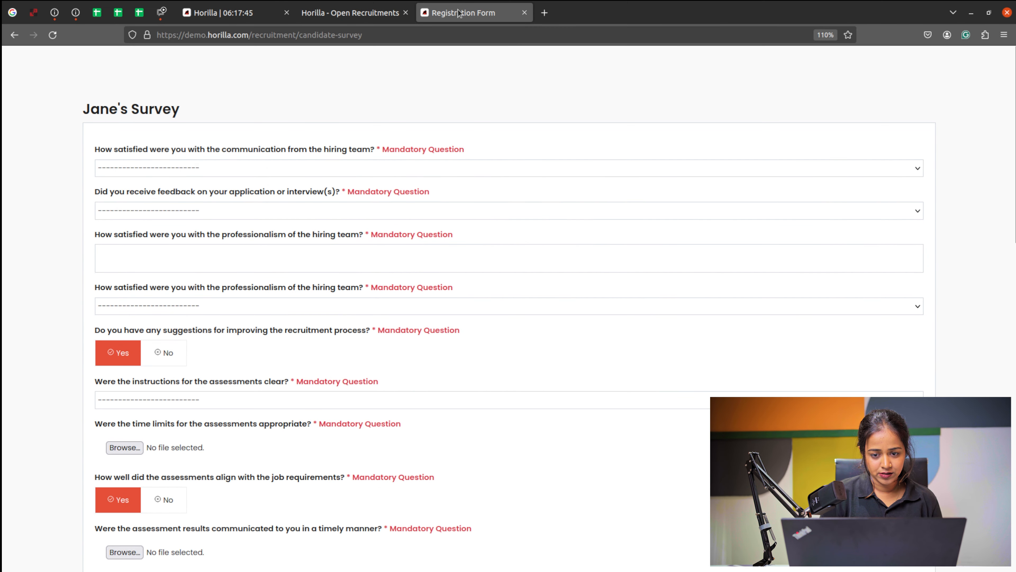
{"action": "left_click", "coordinate": [526, 13]}
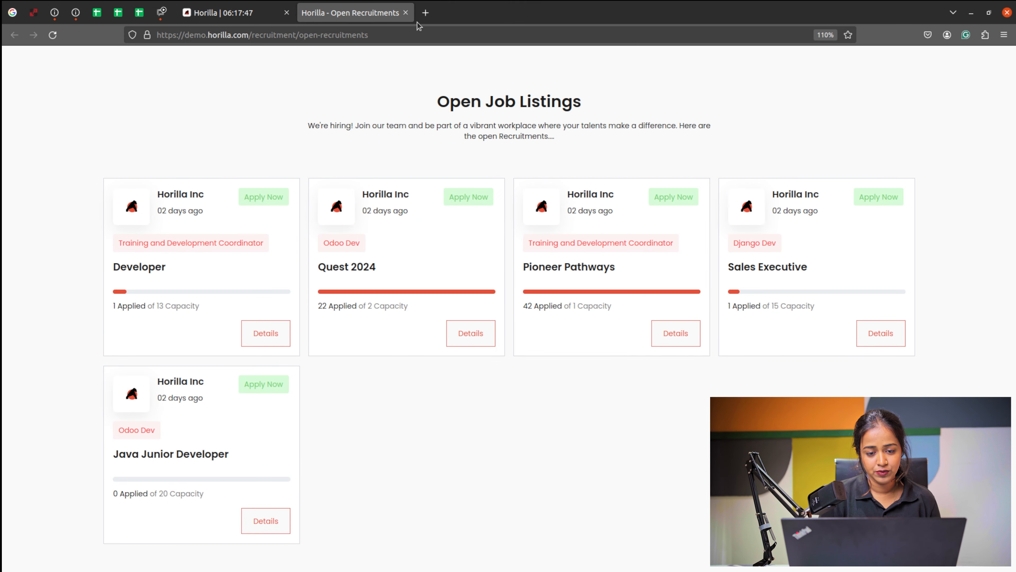
{"action": "left_click", "coordinate": [405, 13]}
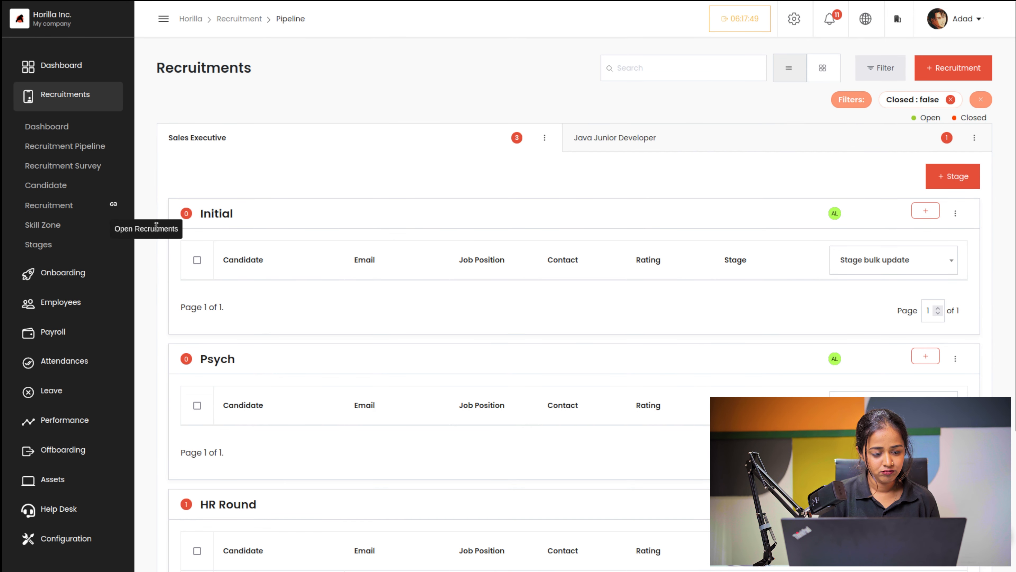
{"action": "left_click", "coordinate": [69, 166]}
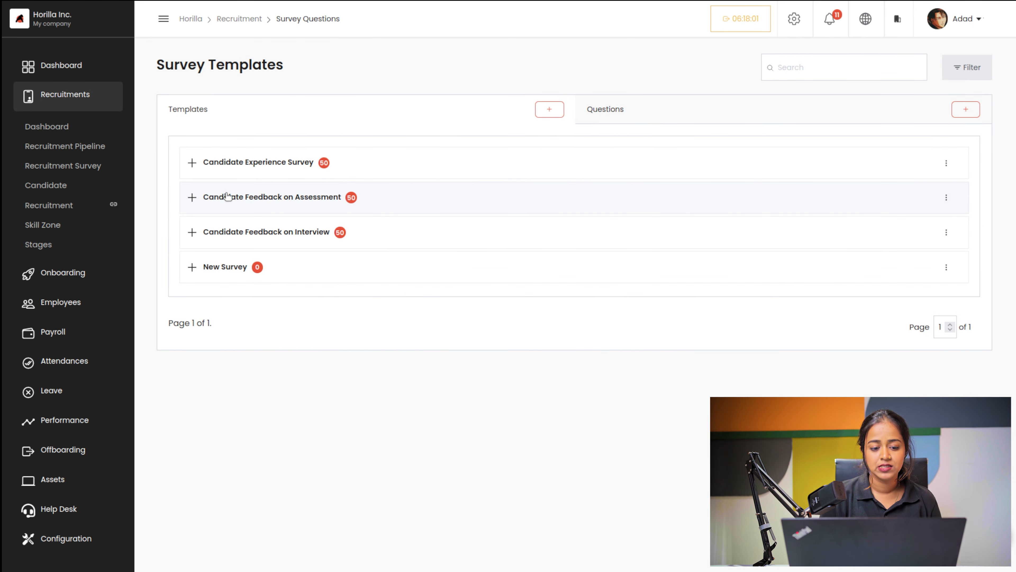
Step: Expand and collapse the Candidate Experience Survey, then open the Questions list's new-question form
{"action": "left_click", "coordinate": [196, 165]}
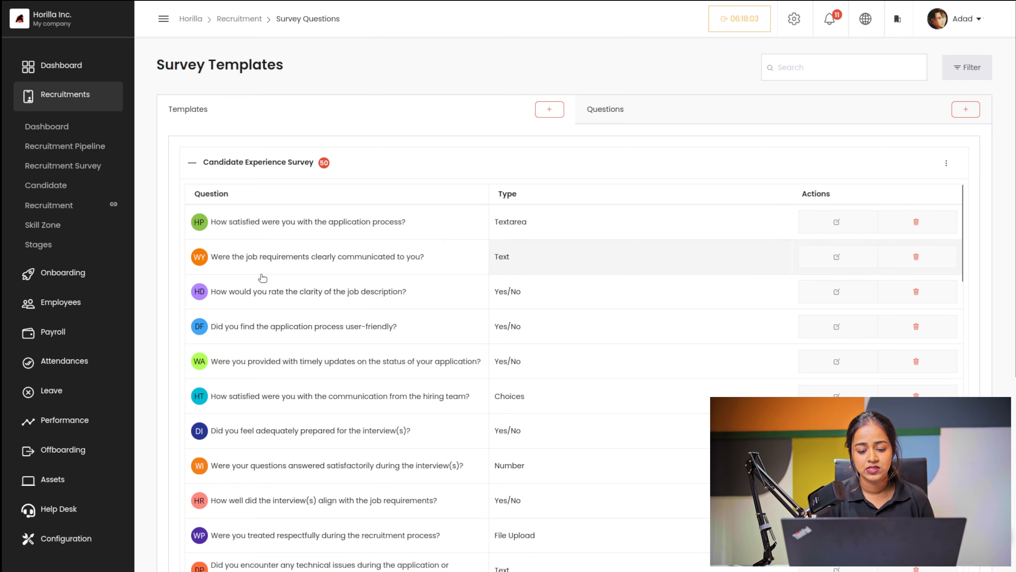
{"action": "scroll", "coordinate": [312, 495], "scroll_direction": "down", "scroll_amount": 5}
{"action": "scroll", "coordinate": [314, 496], "scroll_direction": "up", "scroll_amount": 5}
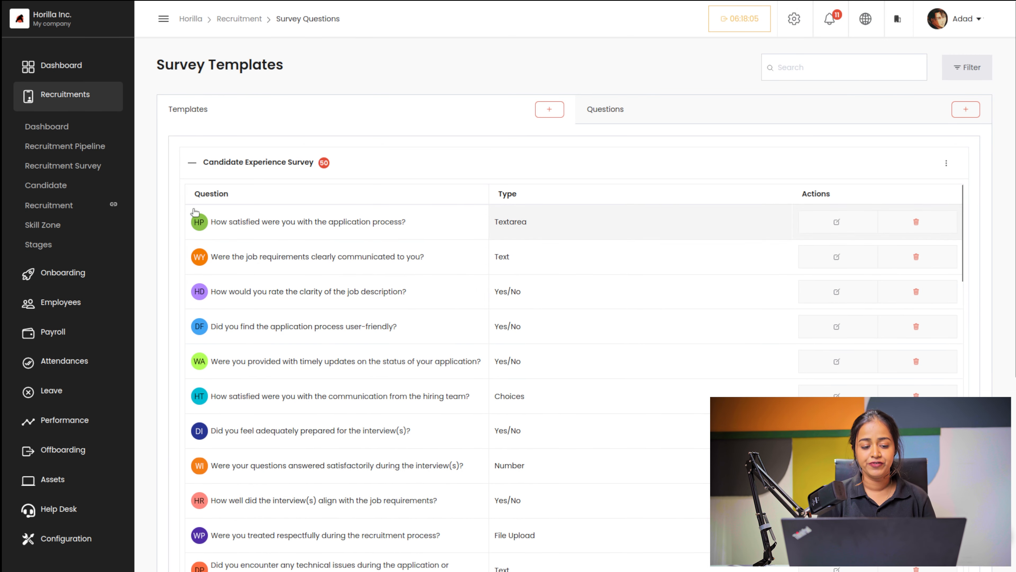
{"action": "left_click", "coordinate": [193, 163]}
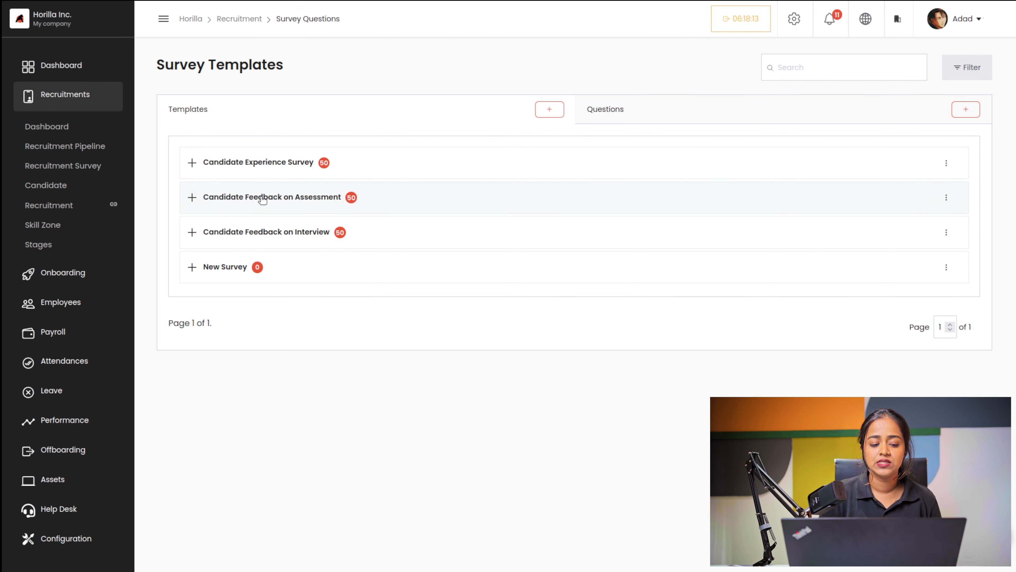
{"action": "left_click", "coordinate": [622, 112]}
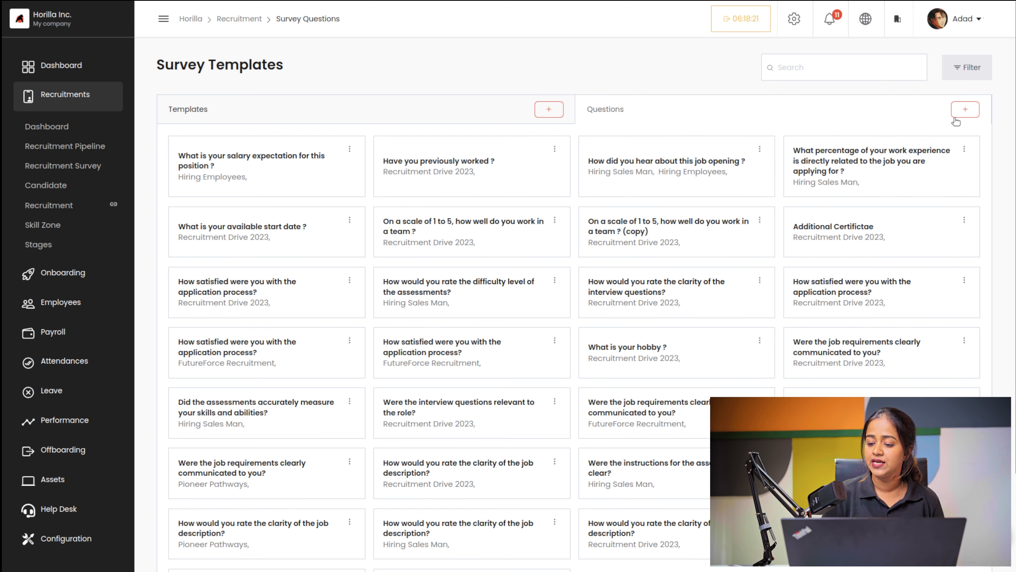
{"action": "left_click", "coordinate": [968, 111]}
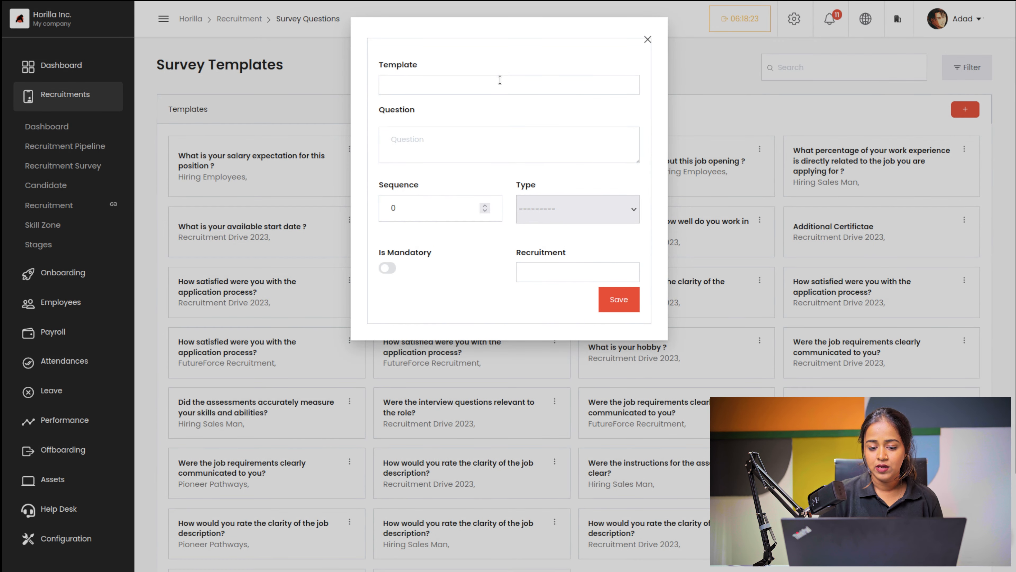
Step: Choose Candidate Experience Survey and enter the question 'how much years of experience do you have?'
{"action": "left_click", "coordinate": [498, 84]}
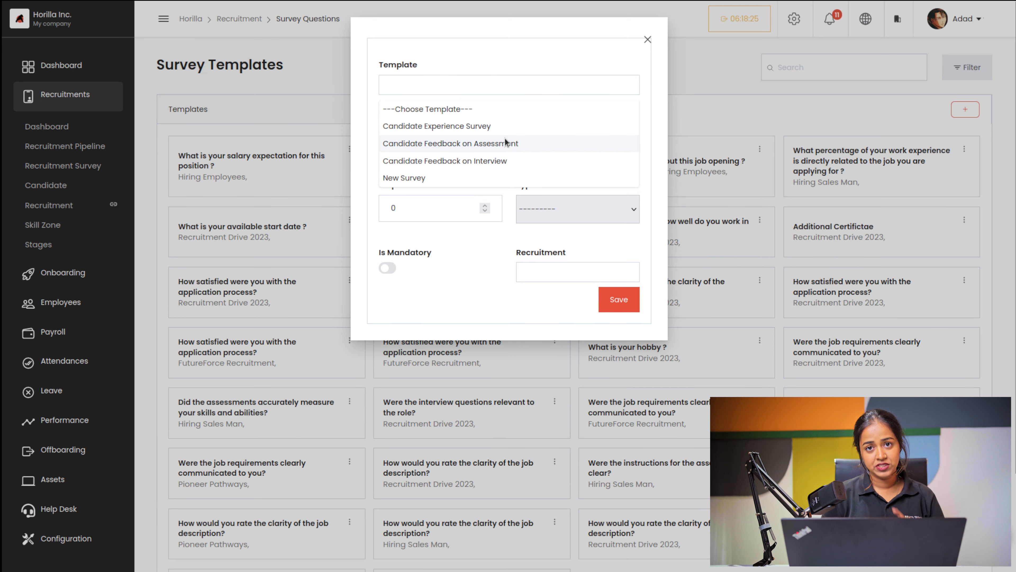
{"action": "left_click", "coordinate": [461, 127]}
{"action": "left_click", "coordinate": [404, 156]}
{"action": "type", "text": "how "}
{"action": "type", "text": "h"}
{"action": "type", "text": "uch yea"}
{"action": "type", "text": "rs off"}
{"action": "key", "text": "BackSpace"}
{"action": "type", "text": "experience do you have"}
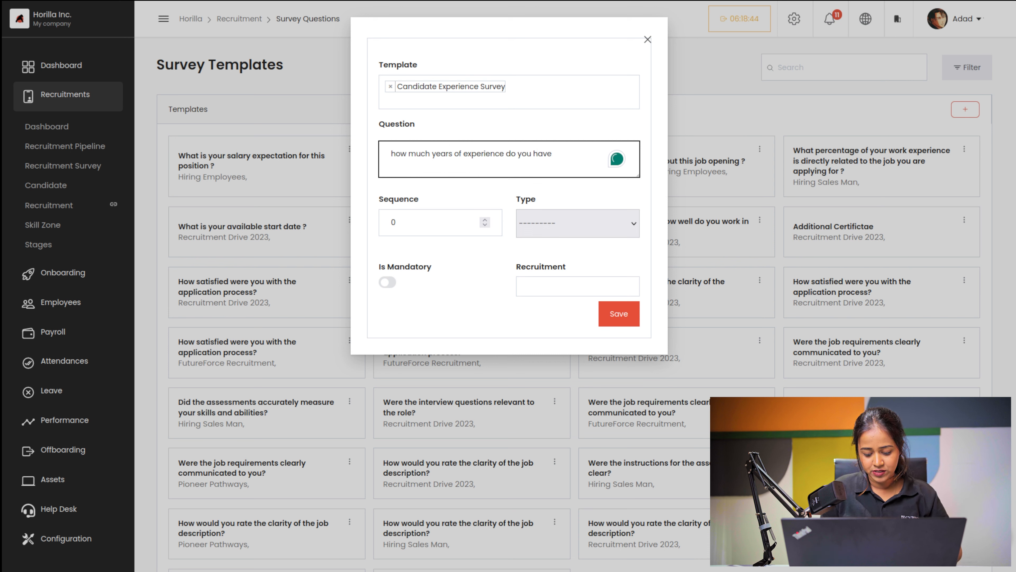
{"action": "type", "text": "?"}
Step: Make it a Text question linked to Sales Executive and save it
{"action": "left_click", "coordinate": [452, 226]}
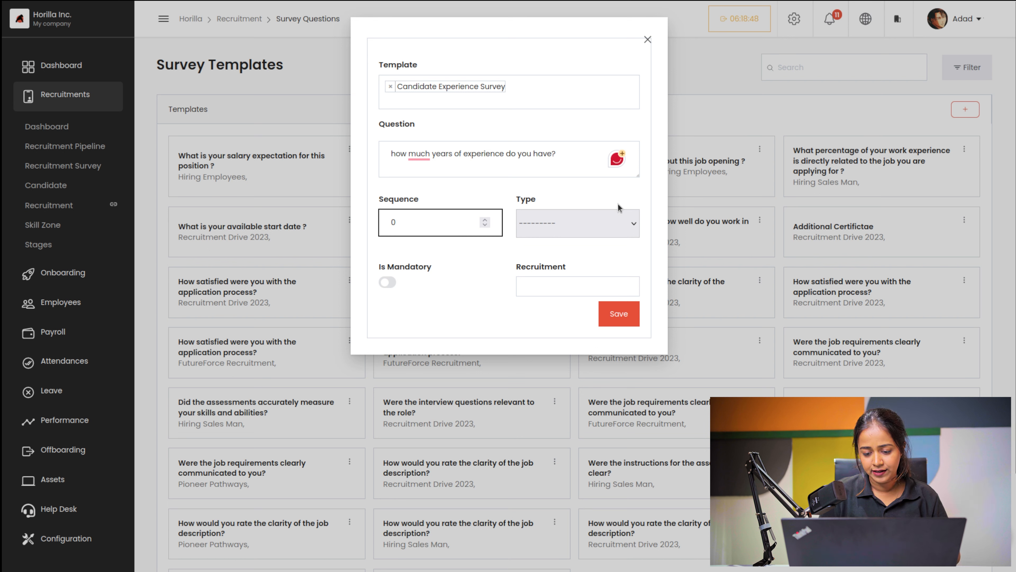
{"action": "left_click", "coordinate": [608, 223]}
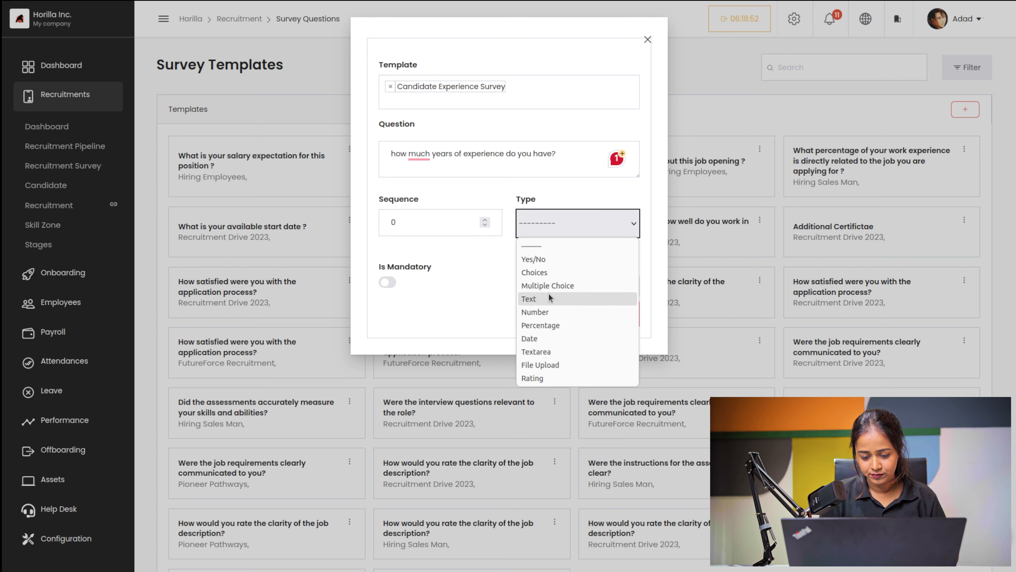
{"action": "left_click", "coordinate": [537, 299]}
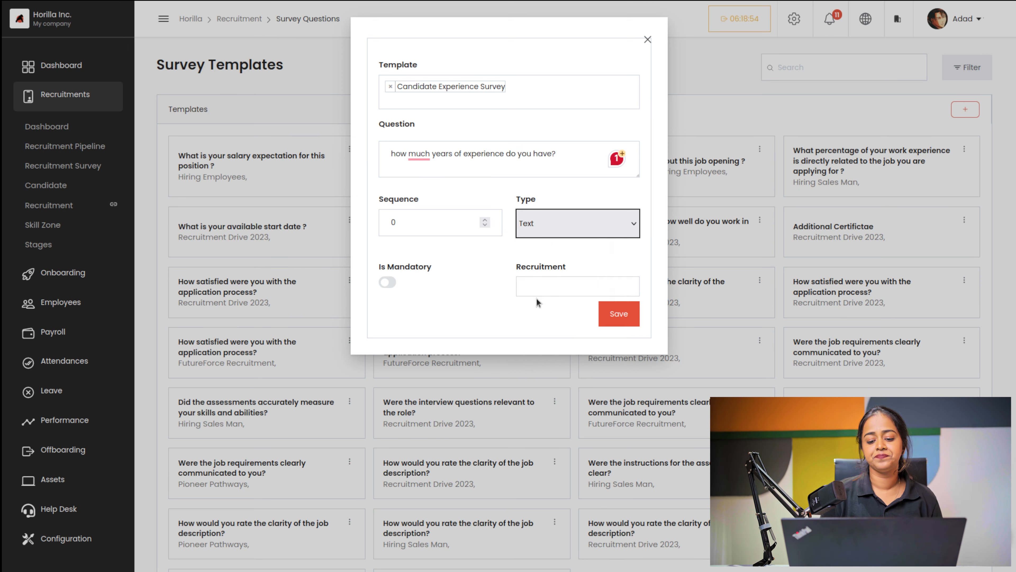
{"action": "left_click", "coordinate": [567, 284]}
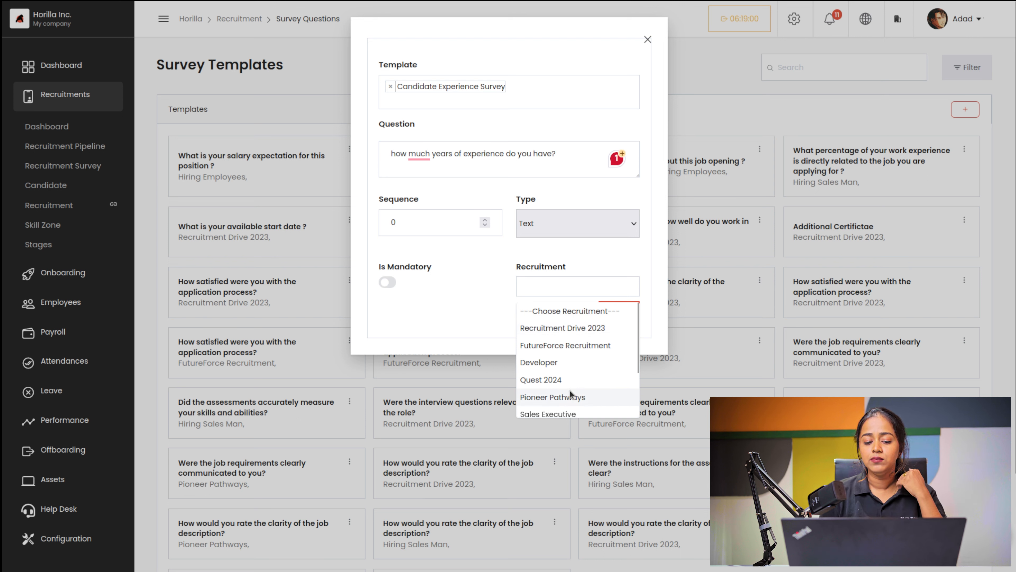
{"action": "scroll", "coordinate": [583, 396], "scroll_direction": "down", "scroll_amount": 2}
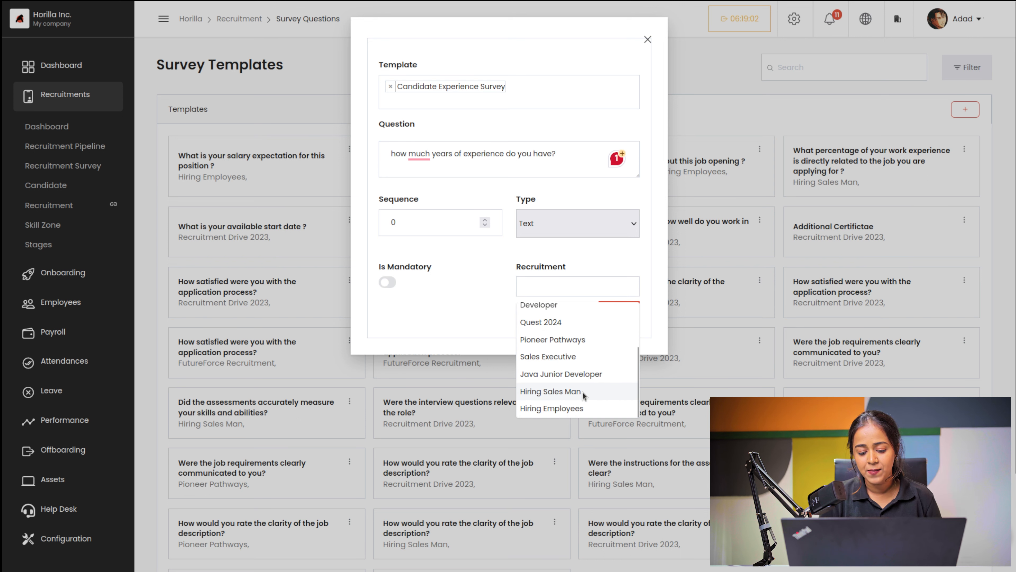
{"action": "left_click", "coordinate": [560, 356]}
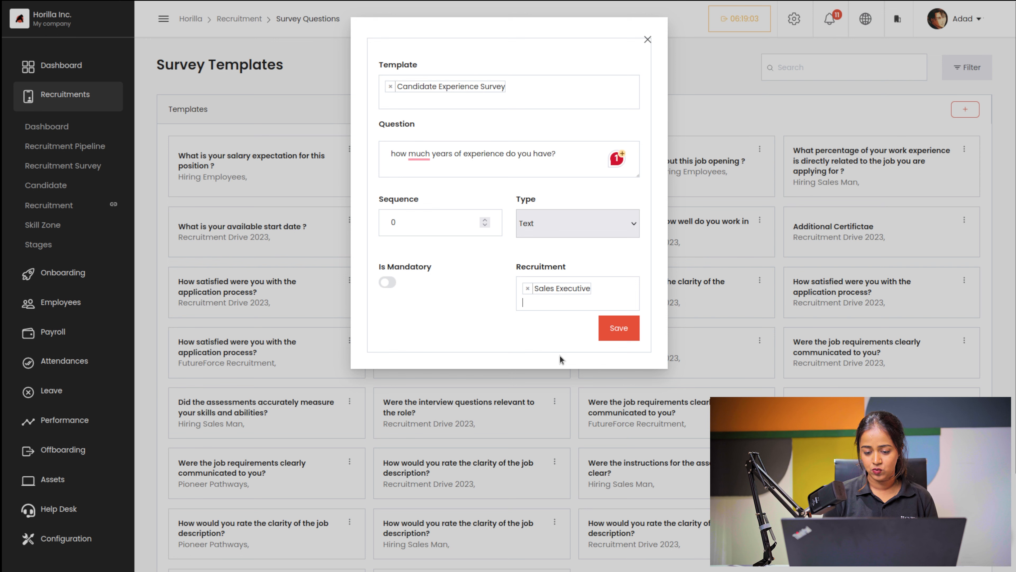
{"action": "left_click", "coordinate": [632, 331]}
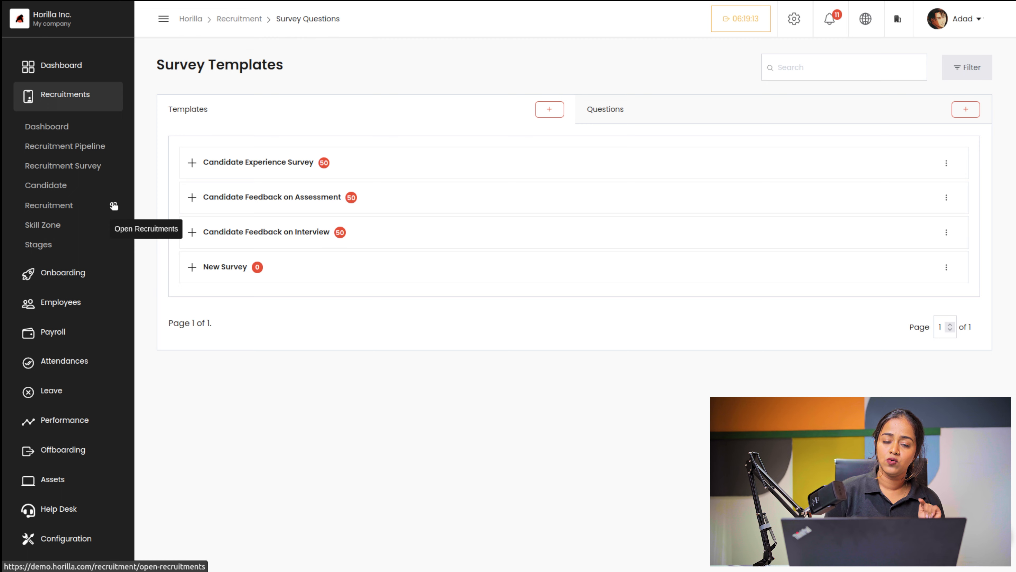
Step: Review the HR Round candidate's survey answers in the pipeline, then open the public job listings
{"action": "left_click", "coordinate": [64, 146]}
{"action": "scroll", "coordinate": [365, 302], "scroll_direction": "down", "scroll_amount": 3}
{"action": "scroll", "coordinate": [365, 305], "scroll_direction": "down", "scroll_amount": 1}
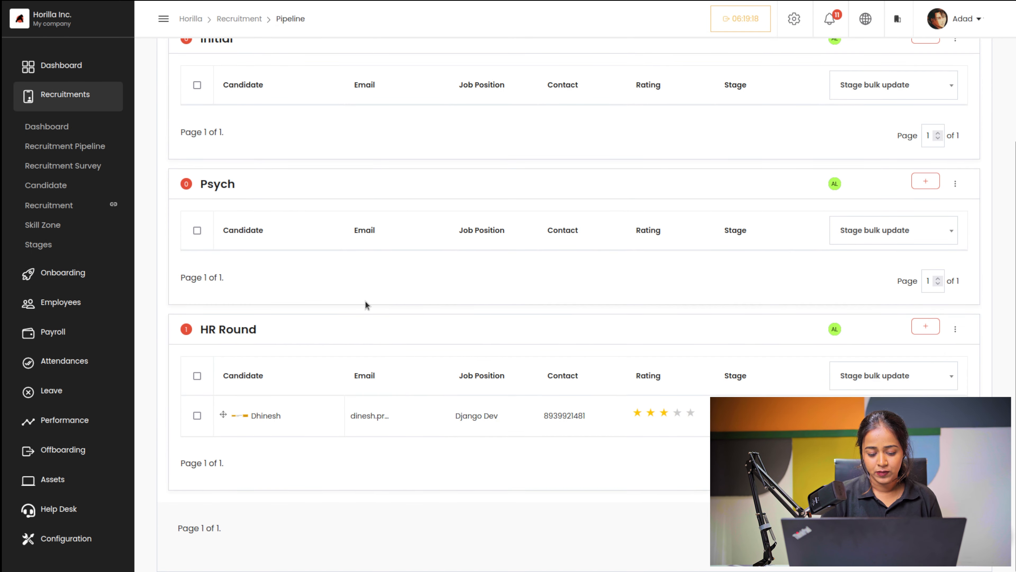
{"action": "left_click", "coordinate": [275, 415]}
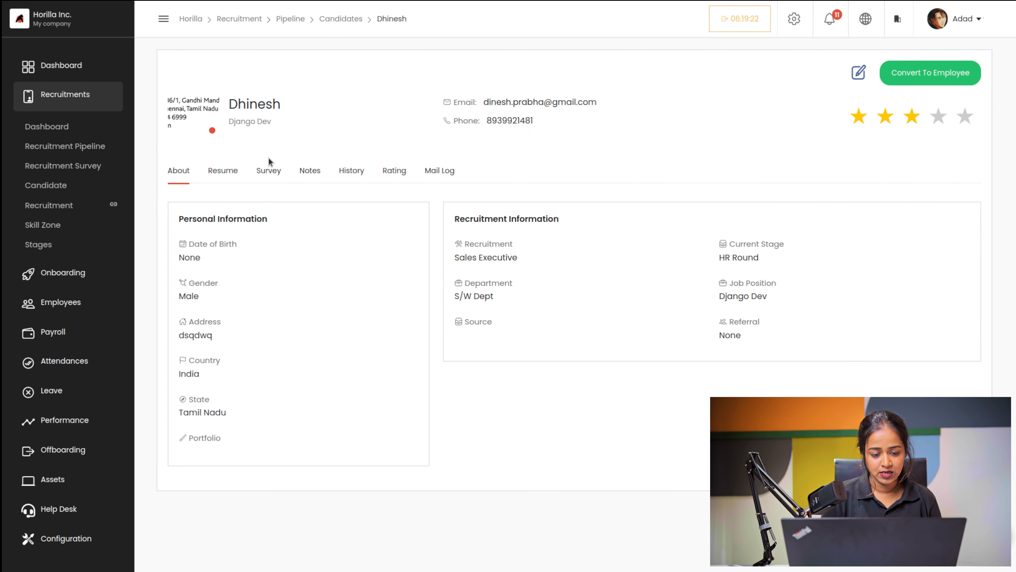
{"action": "left_click", "coordinate": [278, 170]}
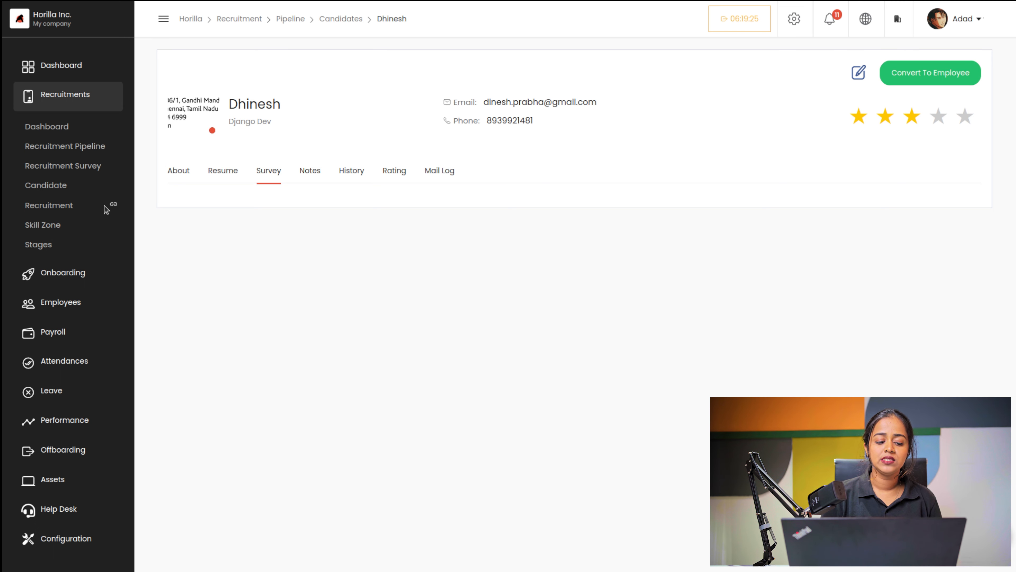
{"action": "left_click", "coordinate": [113, 207]}
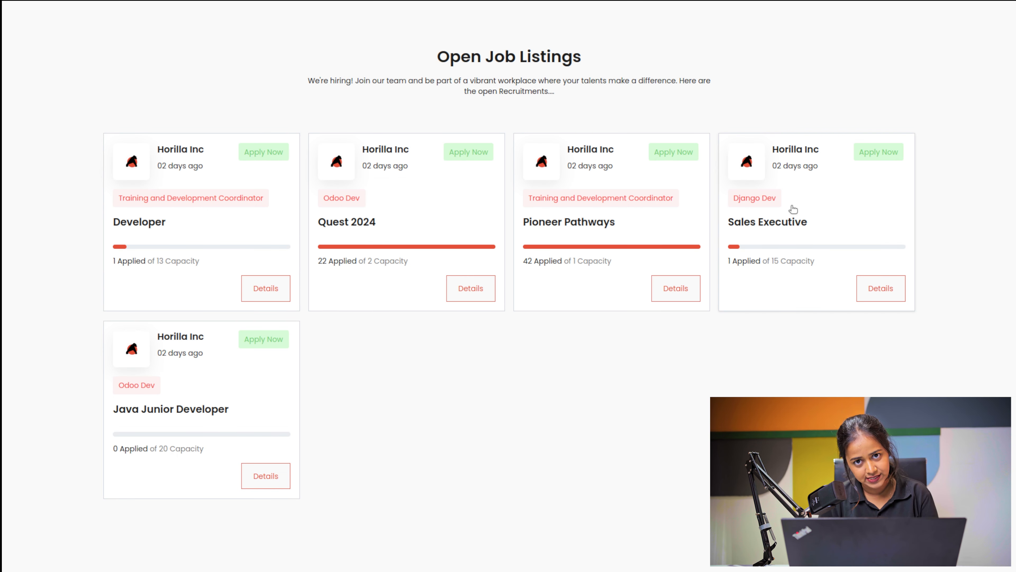
Step: Start an application and enter the applicant's name, e-mail and phone number
{"action": "left_click", "coordinate": [878, 154]}
{"action": "left_click", "coordinate": [109, 158]}
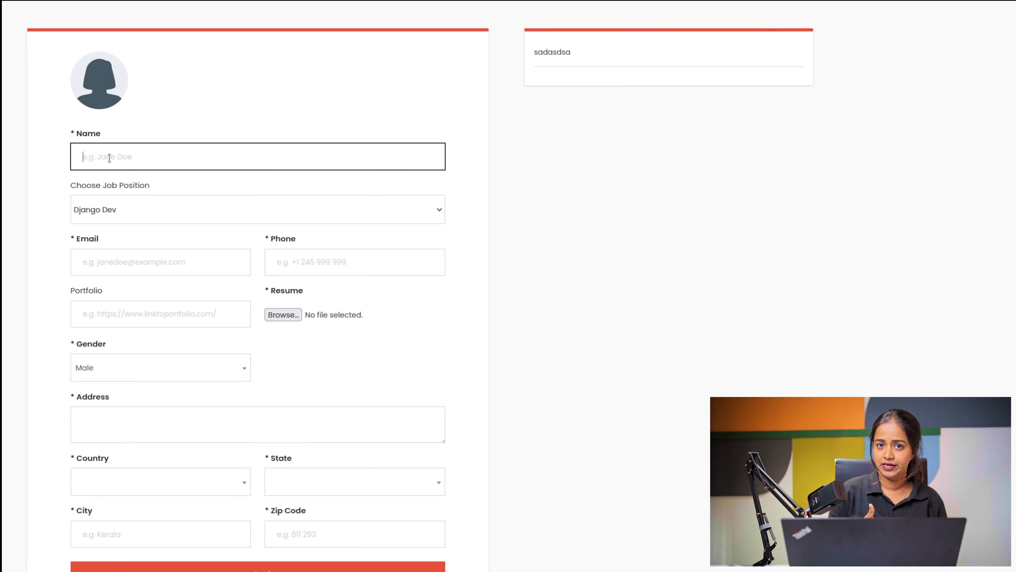
{"action": "type", "text": "kevin"}
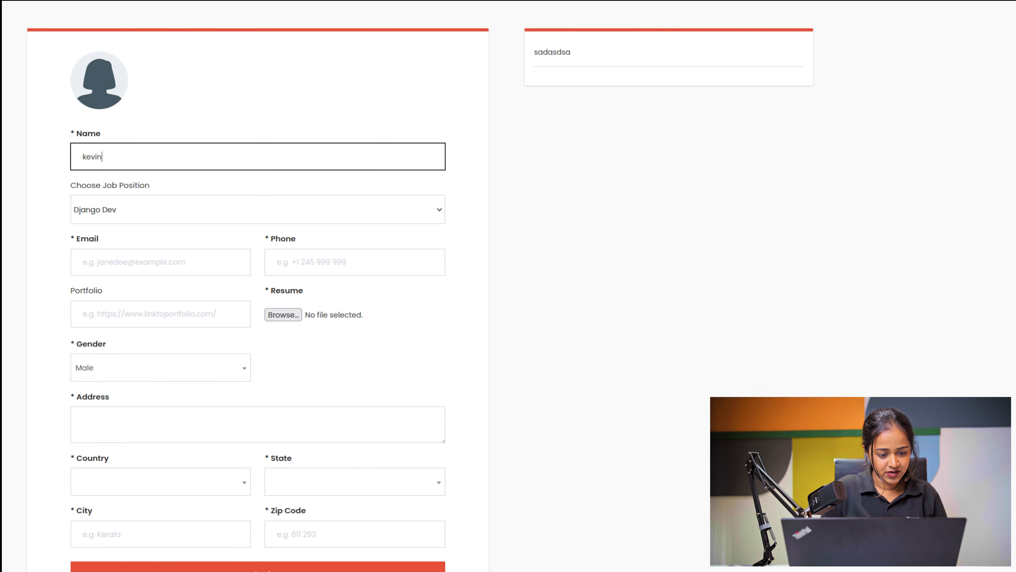
{"action": "left_click", "coordinate": [109, 260]}
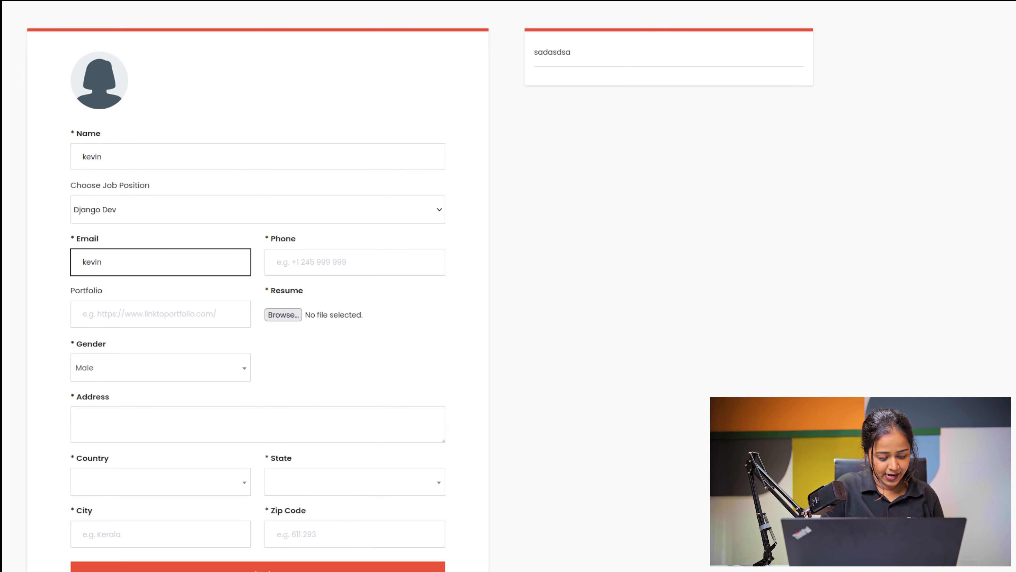
{"action": "left_click", "coordinate": [320, 264]}
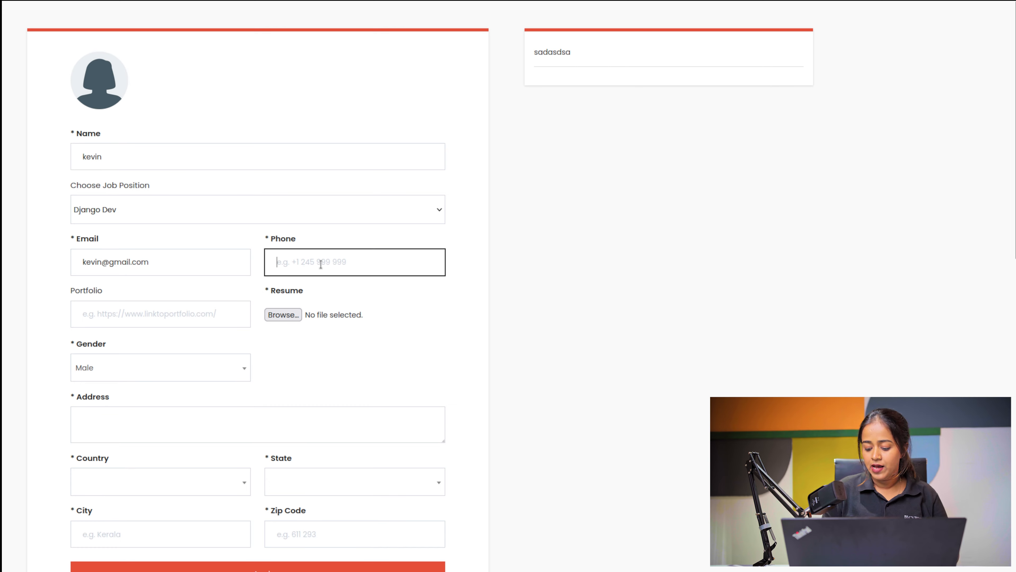
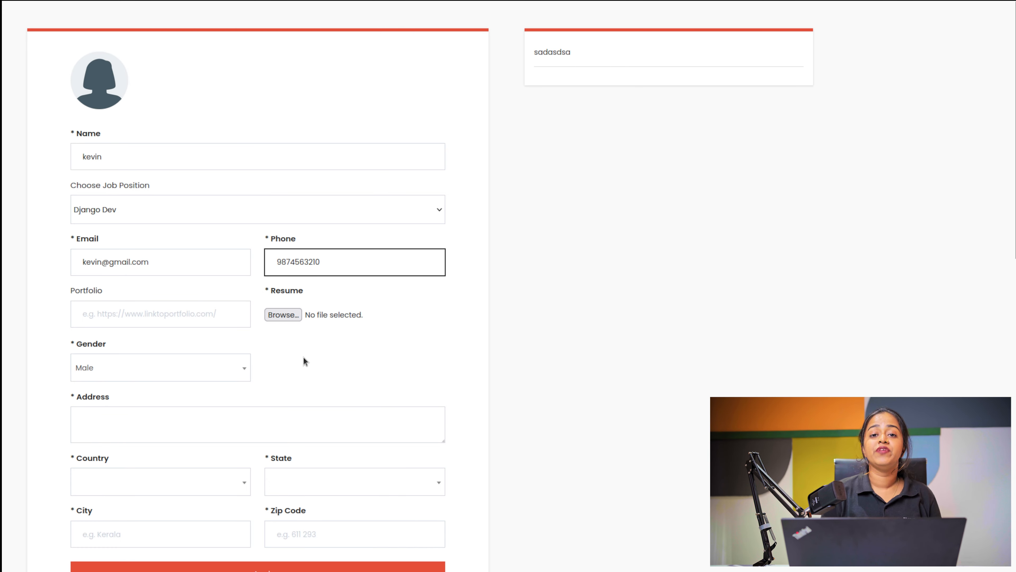
Step: Attach download (2).pdf as the resume
{"action": "scroll", "coordinate": [312, 360], "scroll_direction": "down", "scroll_amount": 5}
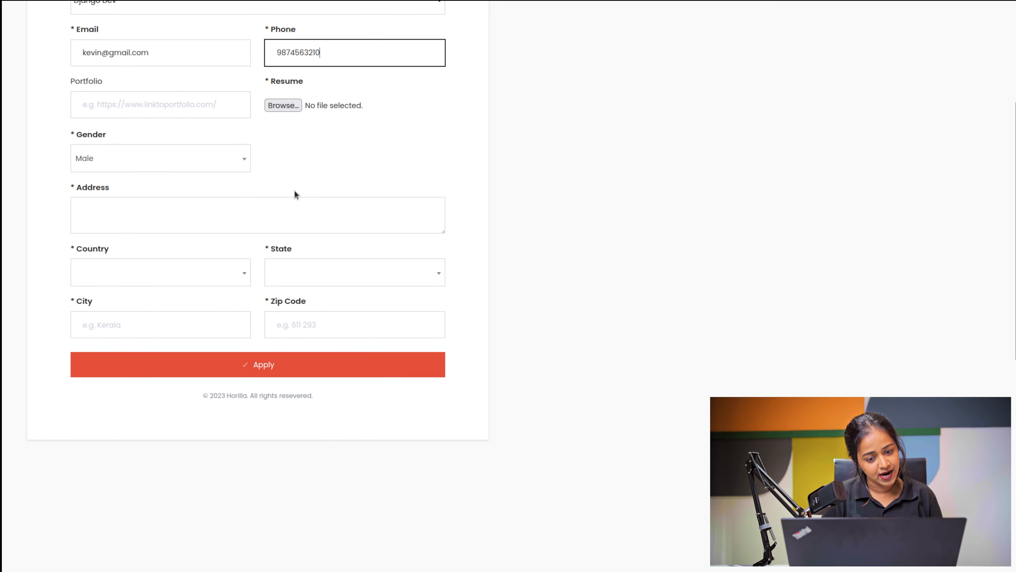
{"action": "left_click", "coordinate": [286, 106]}
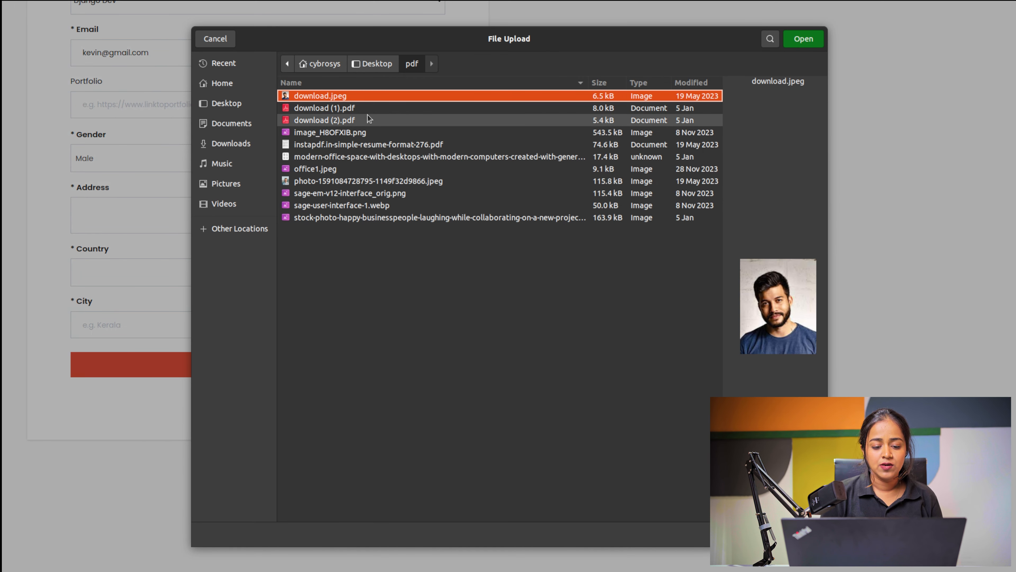
{"action": "left_click", "coordinate": [368, 118]}
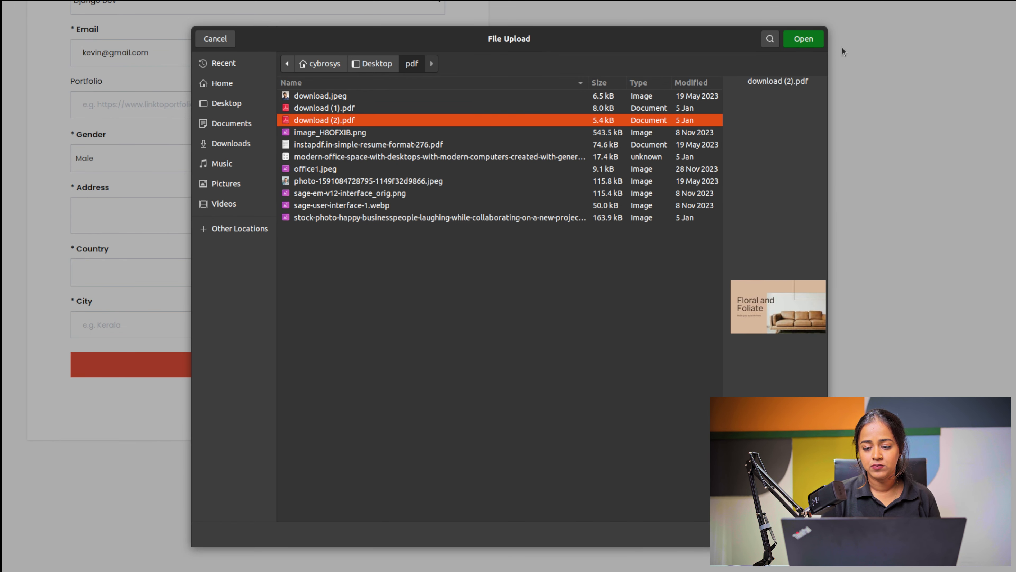
{"action": "left_click", "coordinate": [812, 40]}
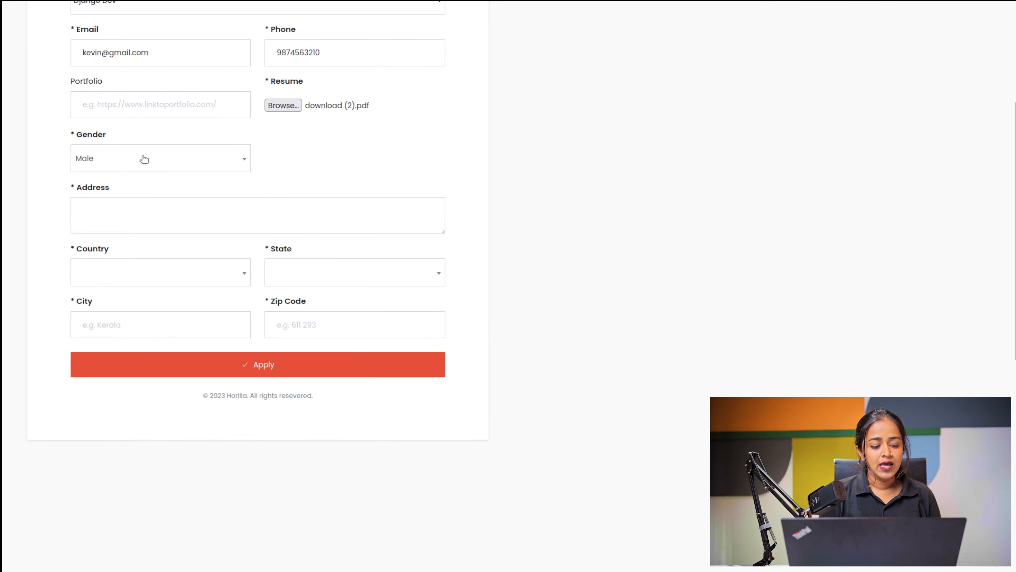
Step: Enter the applicant's street address and set country Yemen and state Abyan
{"action": "left_click", "coordinate": [131, 227]}
{"action": "type", "text": "kebv"}
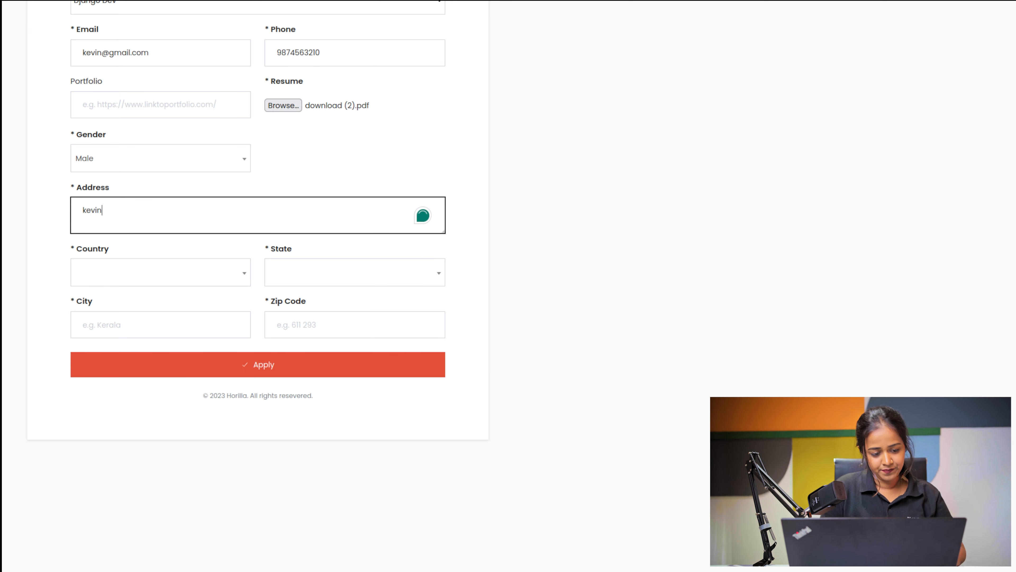
{"action": "type", "text": "villa"}
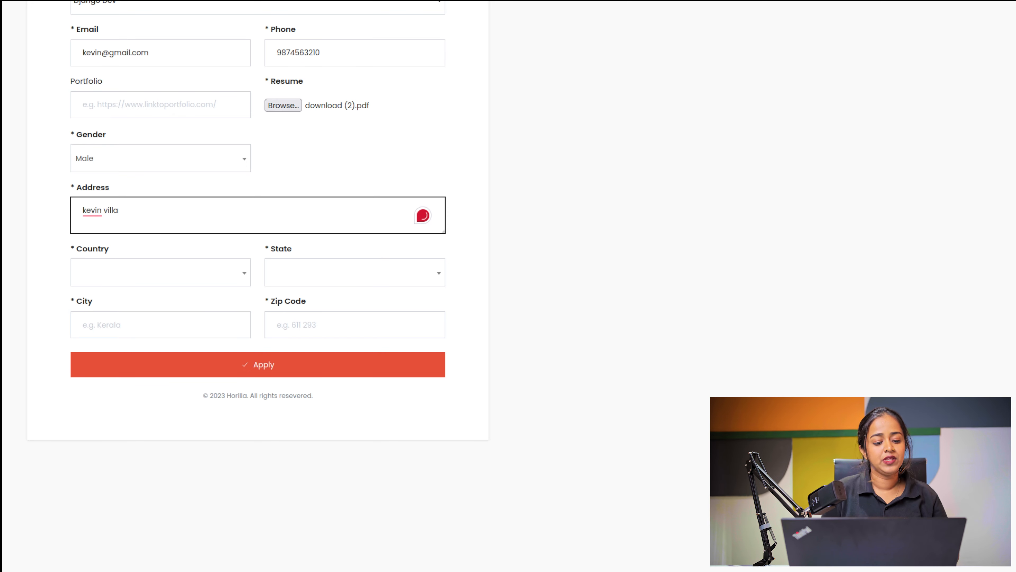
{"action": "left_click", "coordinate": [99, 273]}
{"action": "scroll", "coordinate": [125, 359], "scroll_direction": "down", "scroll_amount": 2}
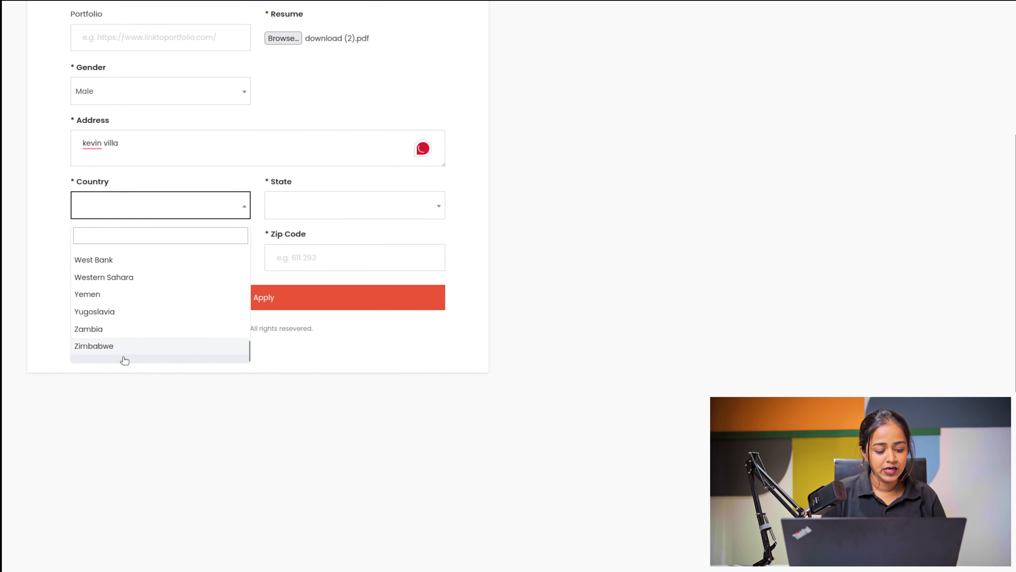
{"action": "scroll", "coordinate": [125, 359], "scroll_direction": "down", "scroll_amount": 4}
{"action": "scroll", "coordinate": [150, 193], "scroll_direction": "down", "scroll_amount": 2}
{"action": "scroll", "coordinate": [150, 193], "scroll_direction": "up", "scroll_amount": 2}
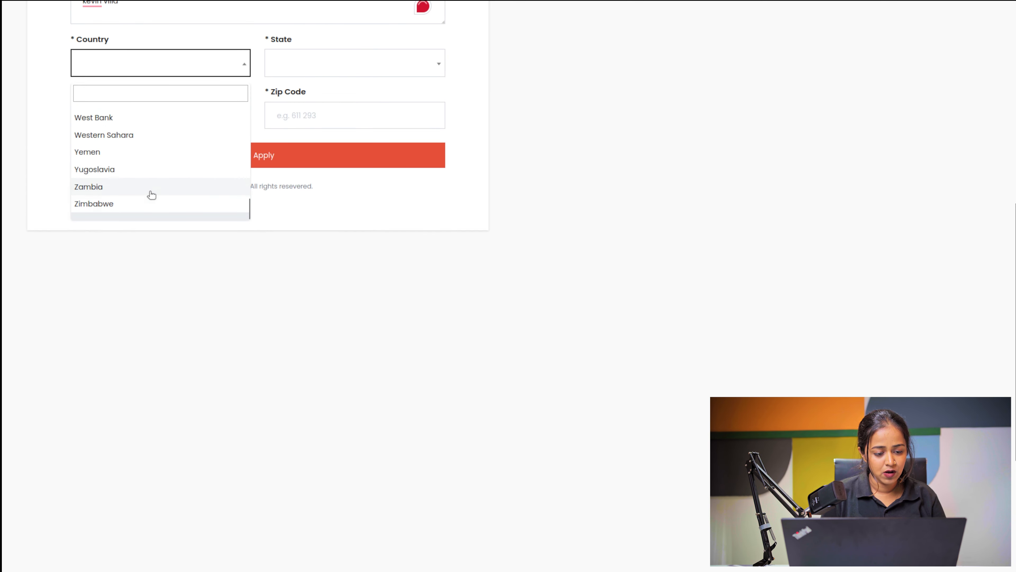
{"action": "scroll", "coordinate": [151, 195], "scroll_direction": "up", "scroll_amount": 2}
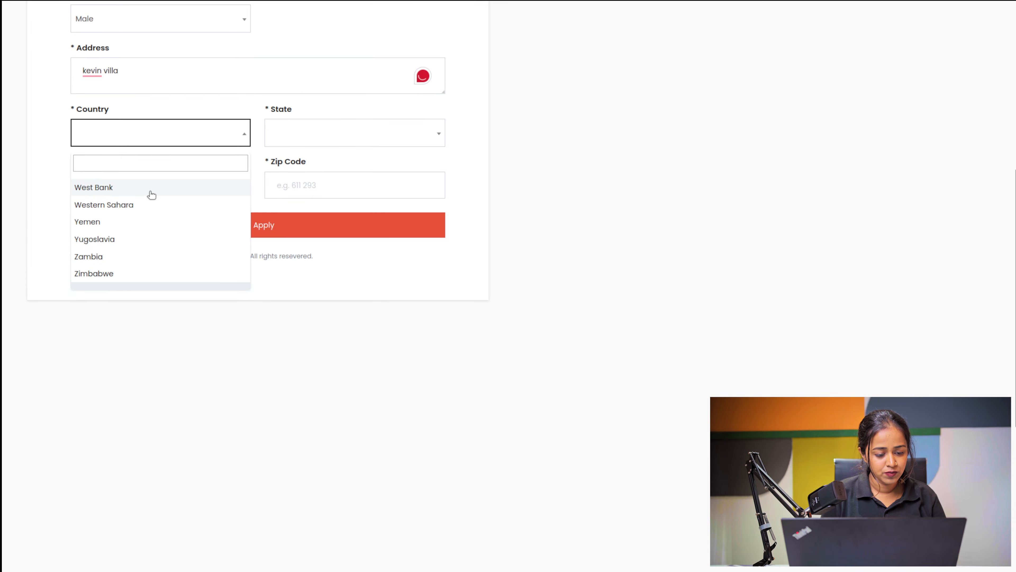
{"action": "left_click", "coordinate": [103, 230]}
{"action": "left_click", "coordinate": [294, 132]}
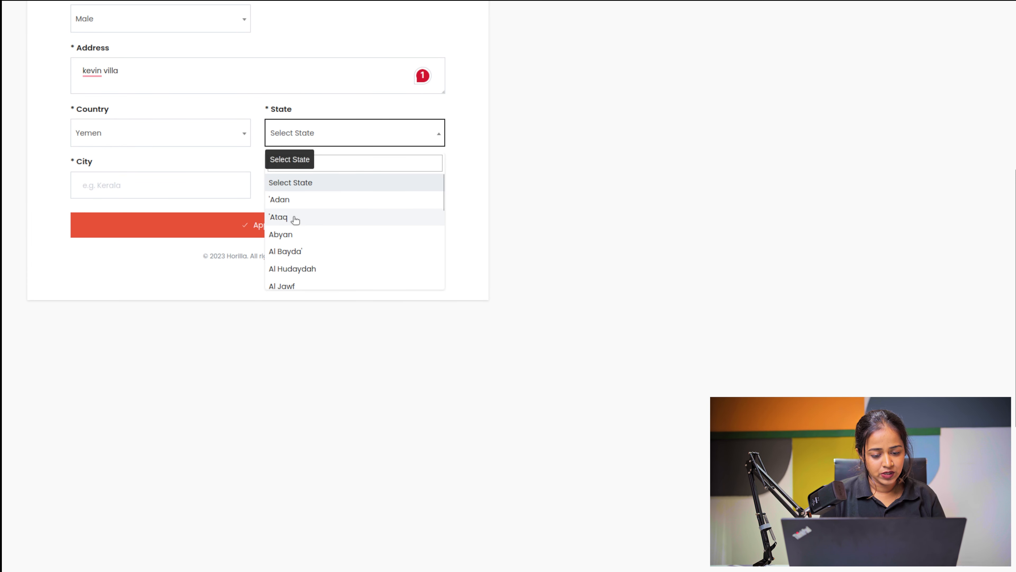
{"action": "left_click", "coordinate": [295, 235]}
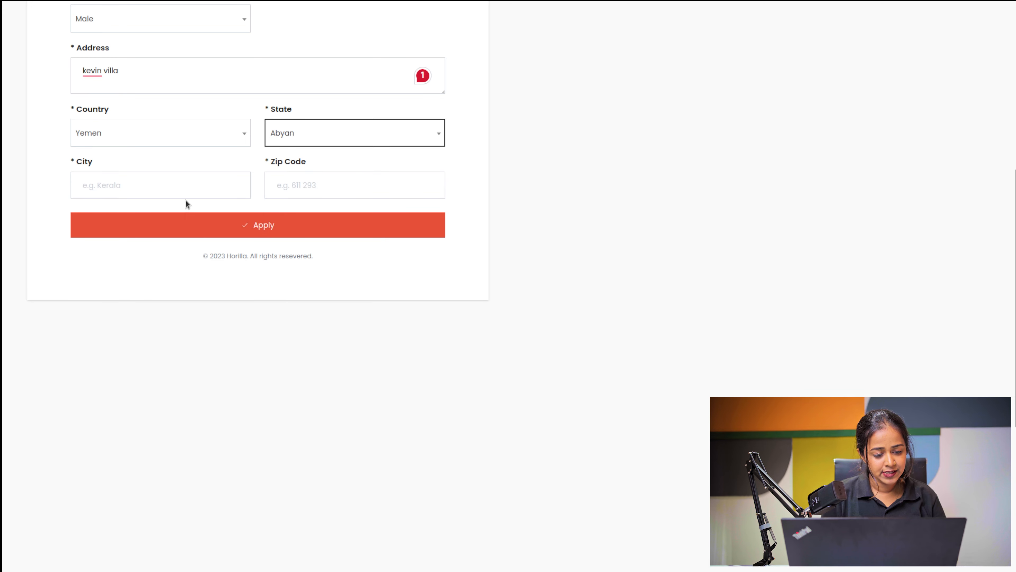
Step: Fill in the city and zip code, then submit the application
{"action": "left_click", "coordinate": [188, 188]}
{"action": "type", "text": "new"}
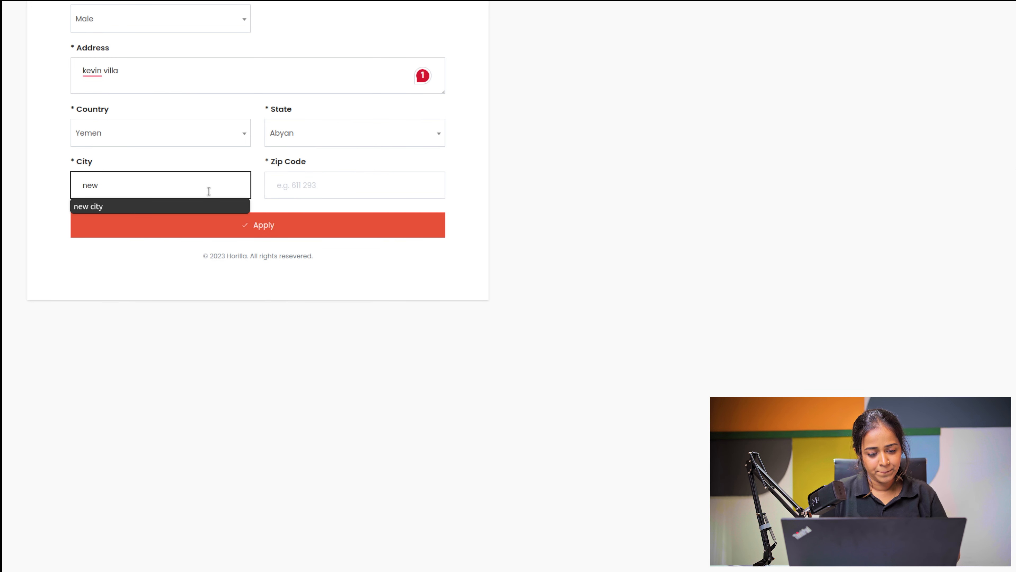
{"action": "left_click", "coordinate": [325, 193]}
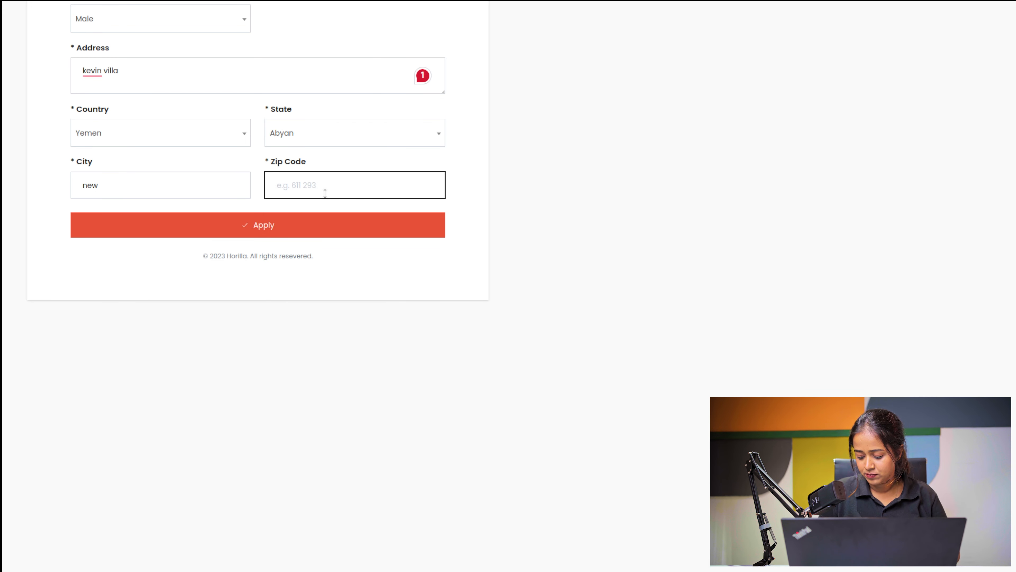
{"action": "type", "text": "611923"}
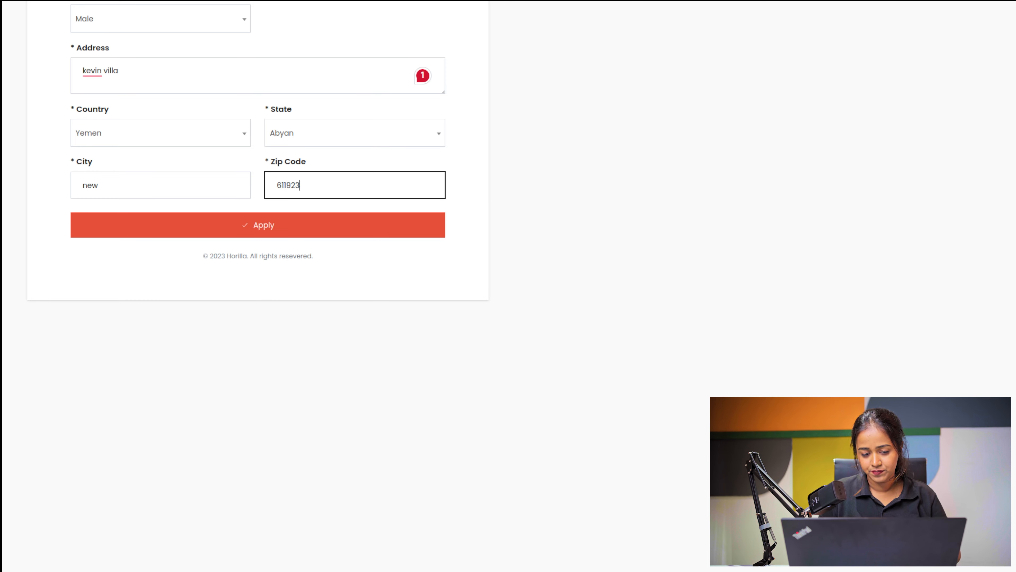
{"action": "left_click", "coordinate": [249, 229]}
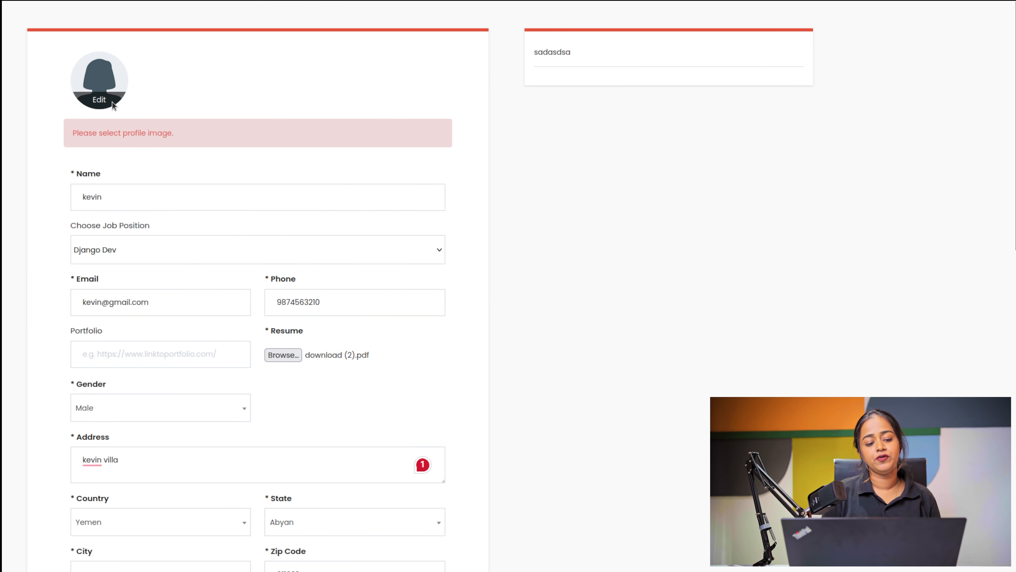
{"action": "left_click", "coordinate": [116, 104]}
{"action": "left_click", "coordinate": [460, 184]}
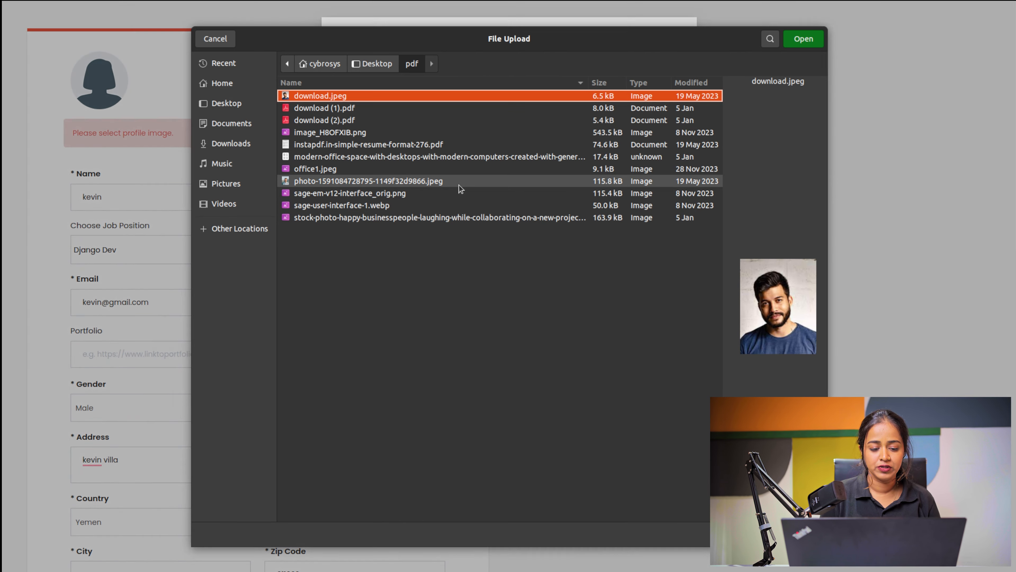
{"action": "left_click", "coordinate": [459, 182]}
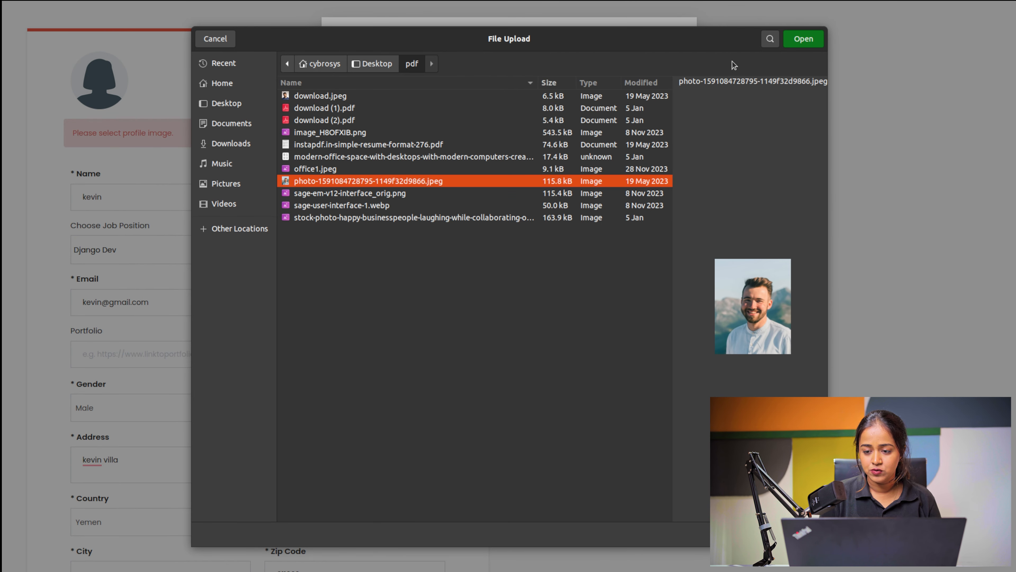
{"action": "left_click", "coordinate": [787, 38]}
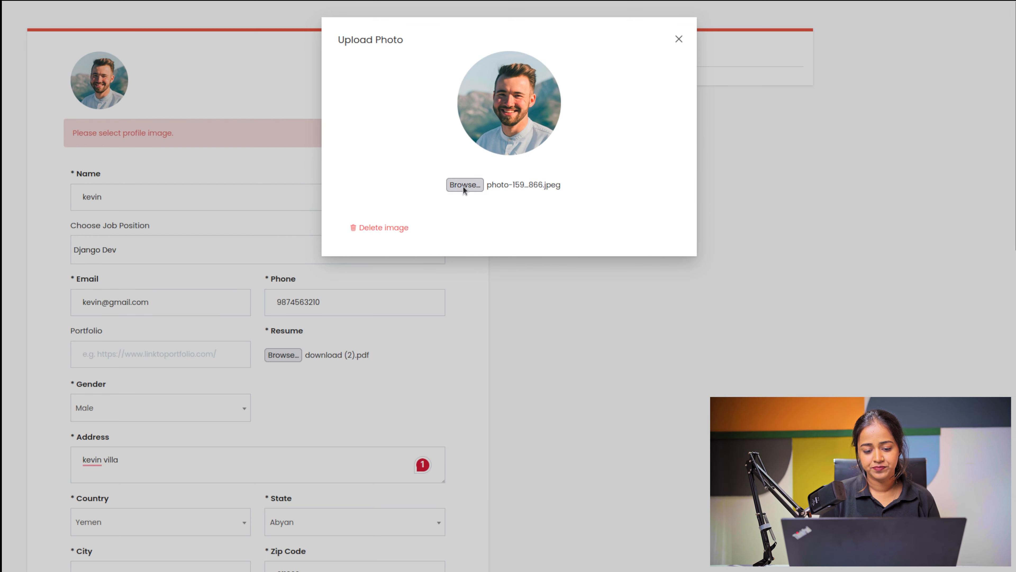
{"action": "left_click", "coordinate": [679, 38]}
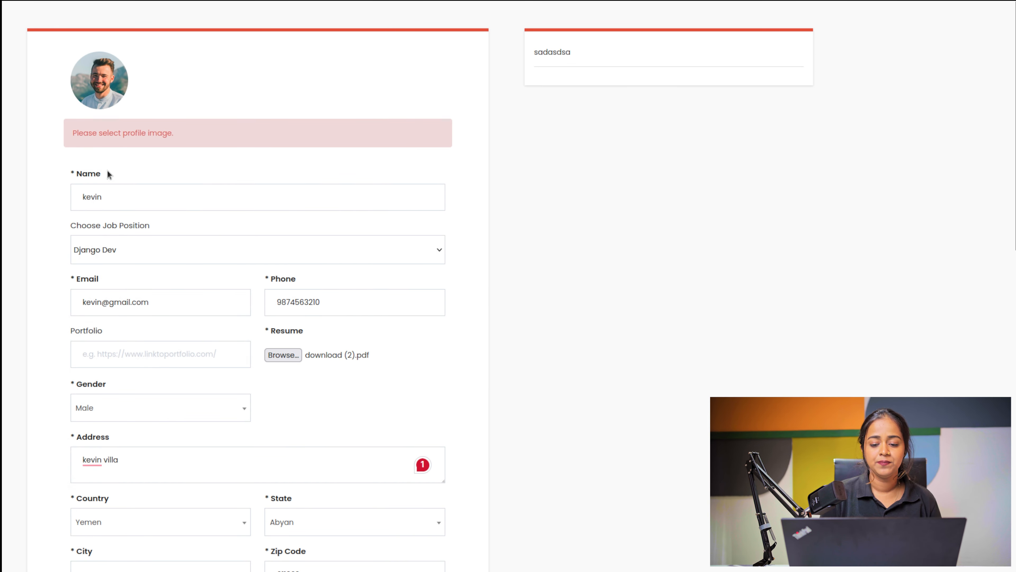
Step: Submit the application, save '3 years' as the experience answer, and close the confirmation page
{"action": "scroll", "coordinate": [378, 208], "scroll_direction": "down", "scroll_amount": 5}
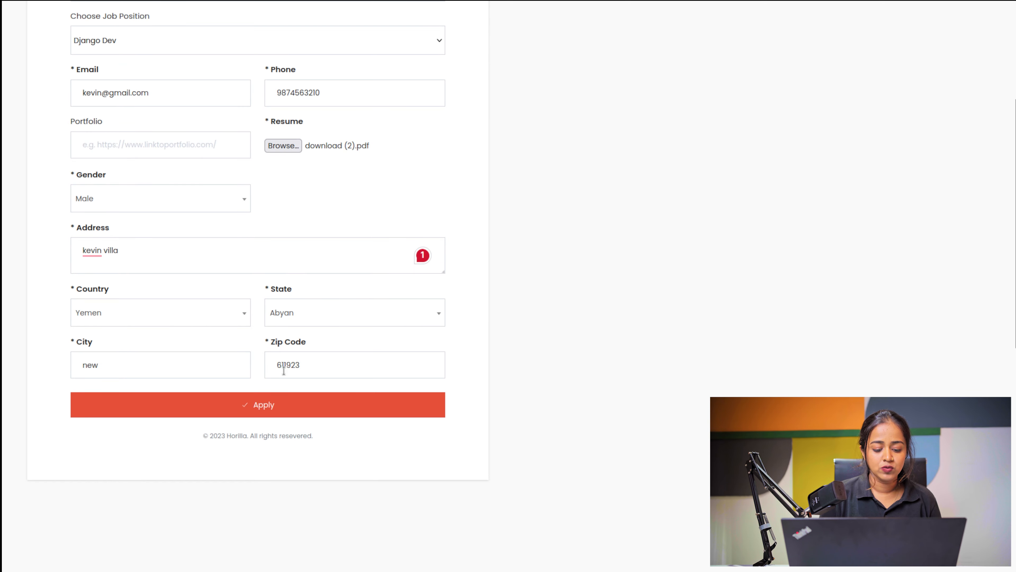
{"action": "left_click", "coordinate": [276, 412]}
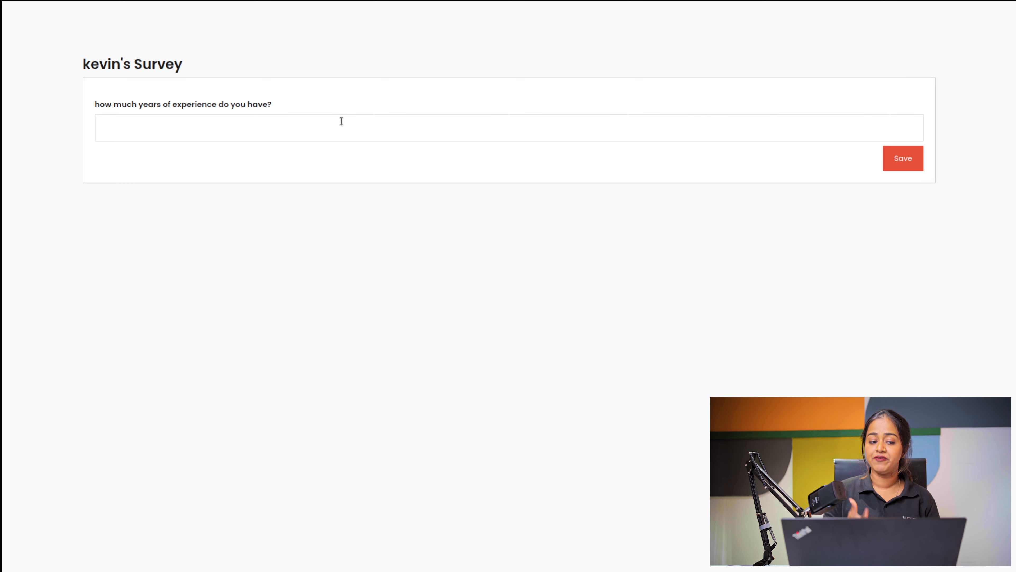
{"action": "left_click", "coordinate": [395, 124]}
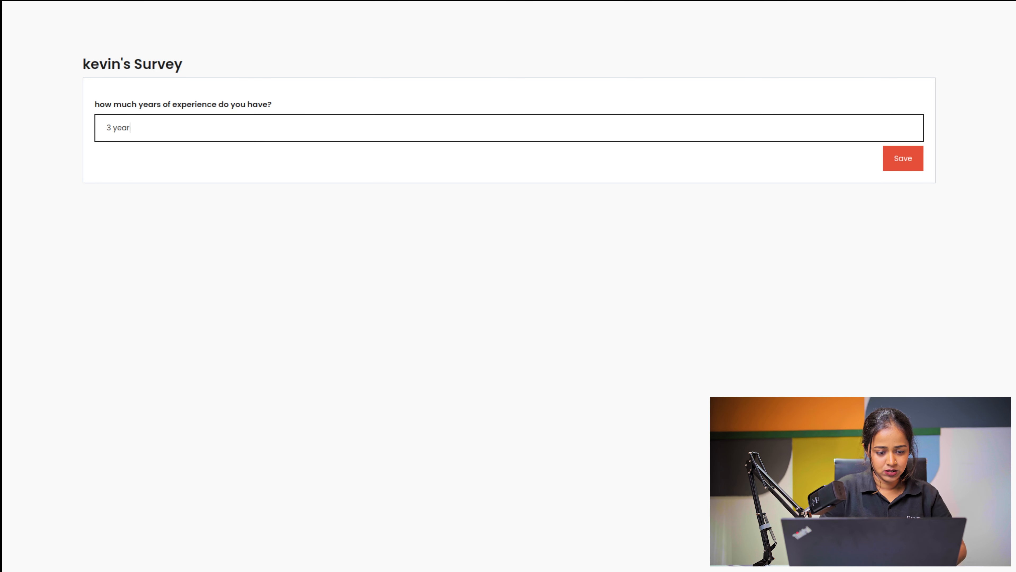
{"action": "left_click", "coordinate": [913, 158]}
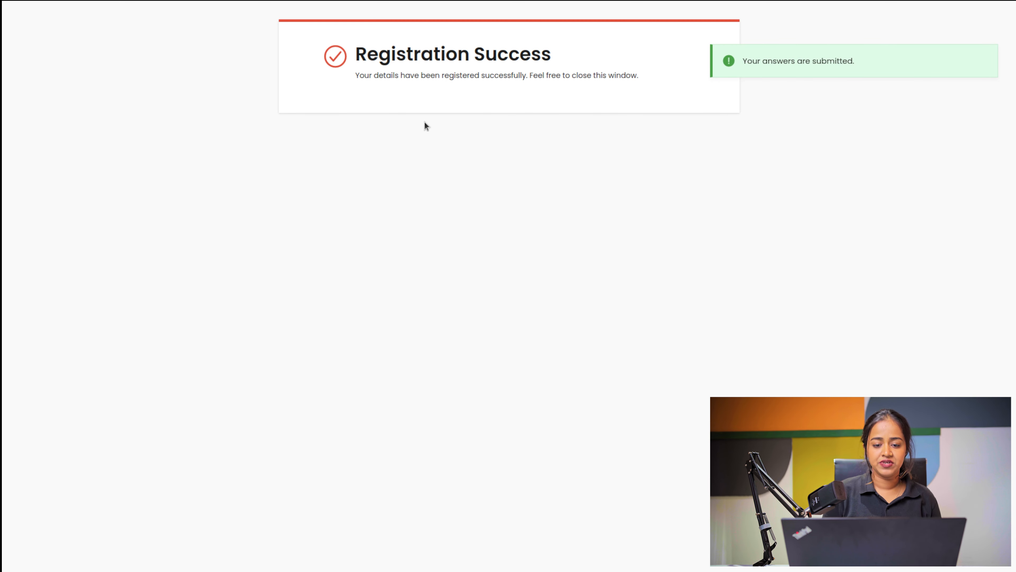
{"action": "mouse_move", "coordinate": [436, 3]}
{"action": "left_click", "coordinate": [523, 13]}
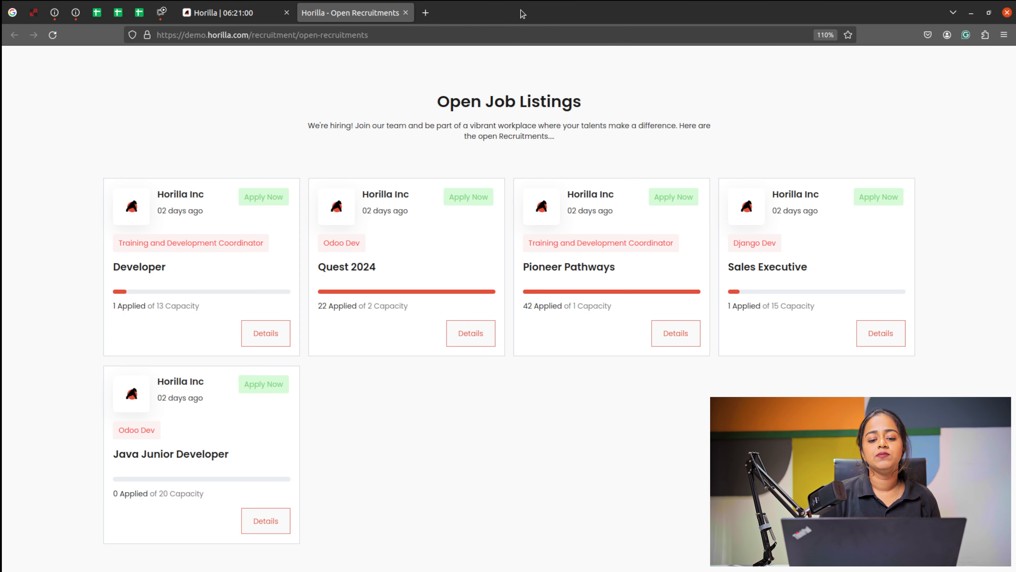
Step: Open the new candidate from the recruitment pipeline and review the survey, notes and history tabs
{"action": "left_click", "coordinate": [405, 13]}
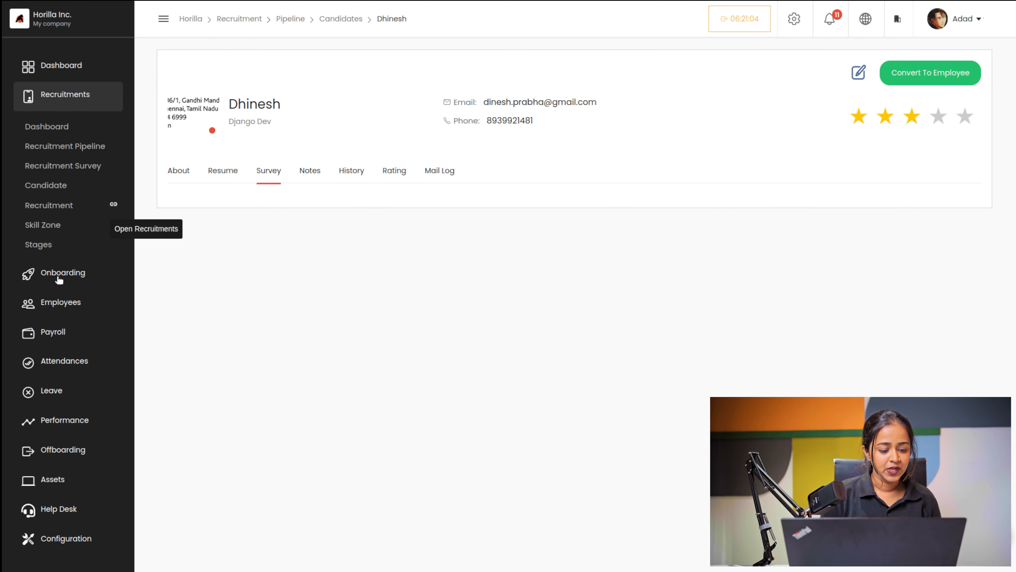
{"action": "left_click", "coordinate": [55, 185]}
{"action": "left_click", "coordinate": [64, 146]}
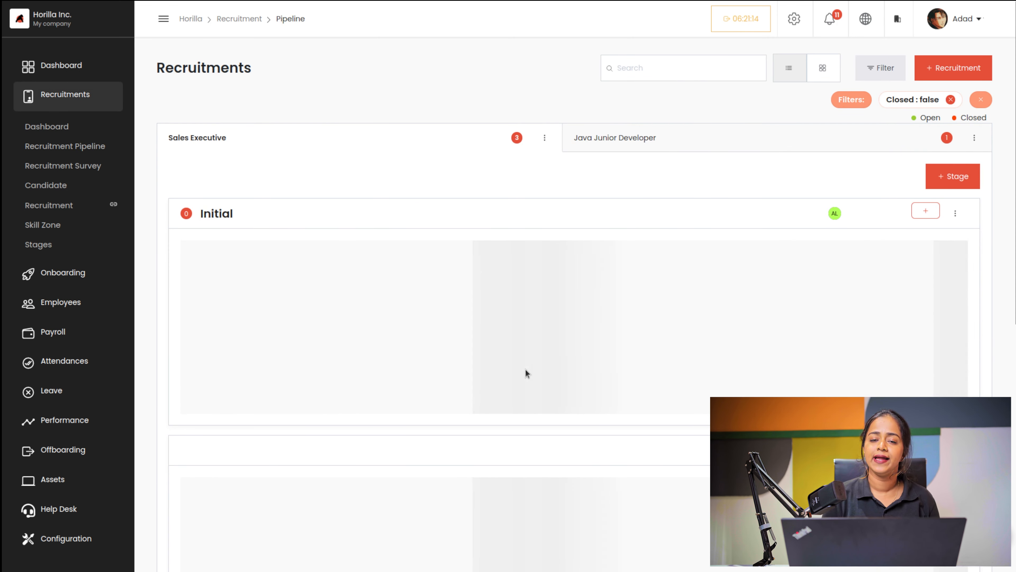
{"action": "scroll", "coordinate": [505, 380], "scroll_direction": "down", "scroll_amount": 3}
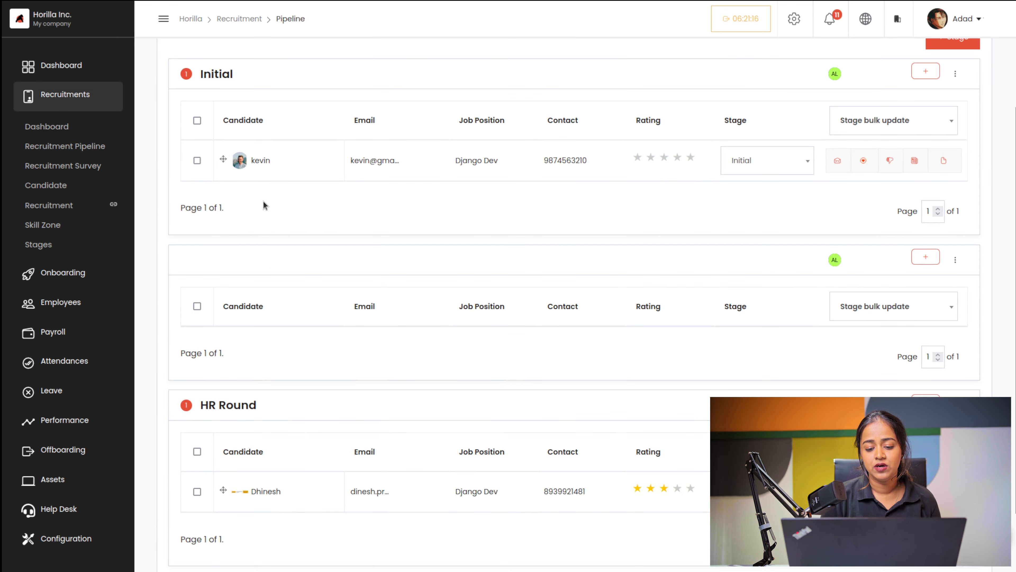
{"action": "left_click", "coordinate": [284, 164]}
{"action": "left_click", "coordinate": [269, 170]}
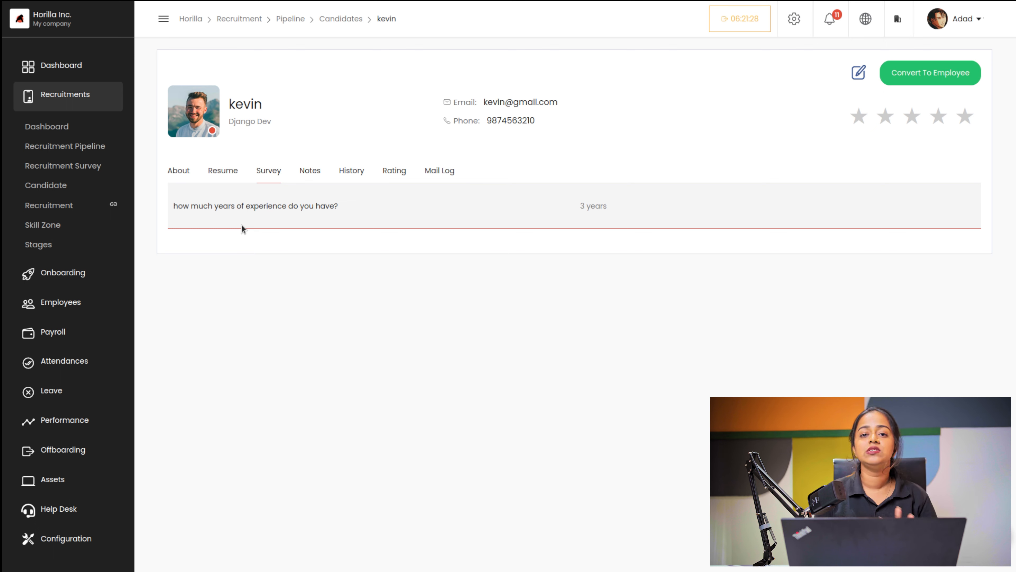
{"action": "left_click", "coordinate": [310, 171]}
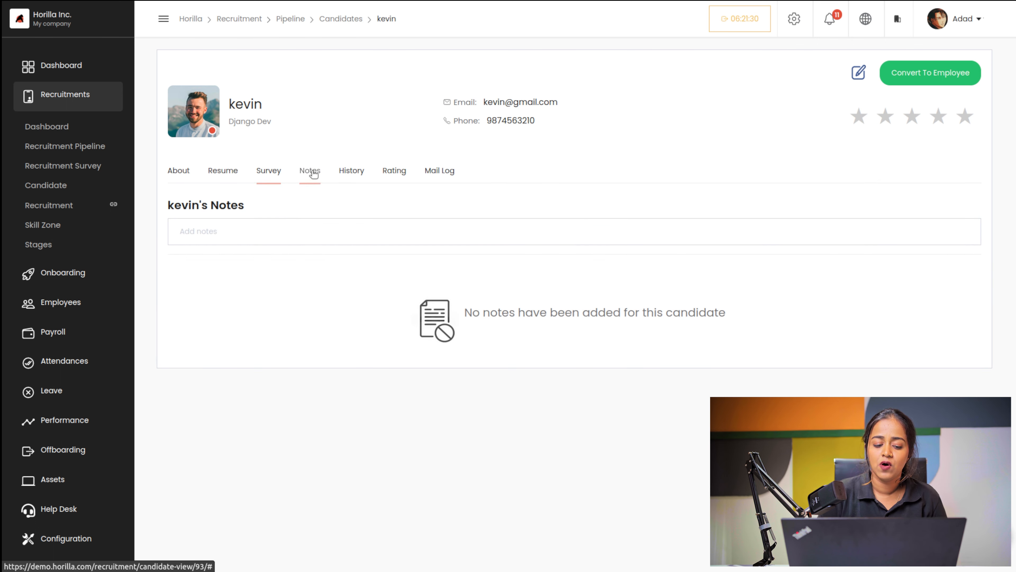
{"action": "left_click", "coordinate": [352, 176]}
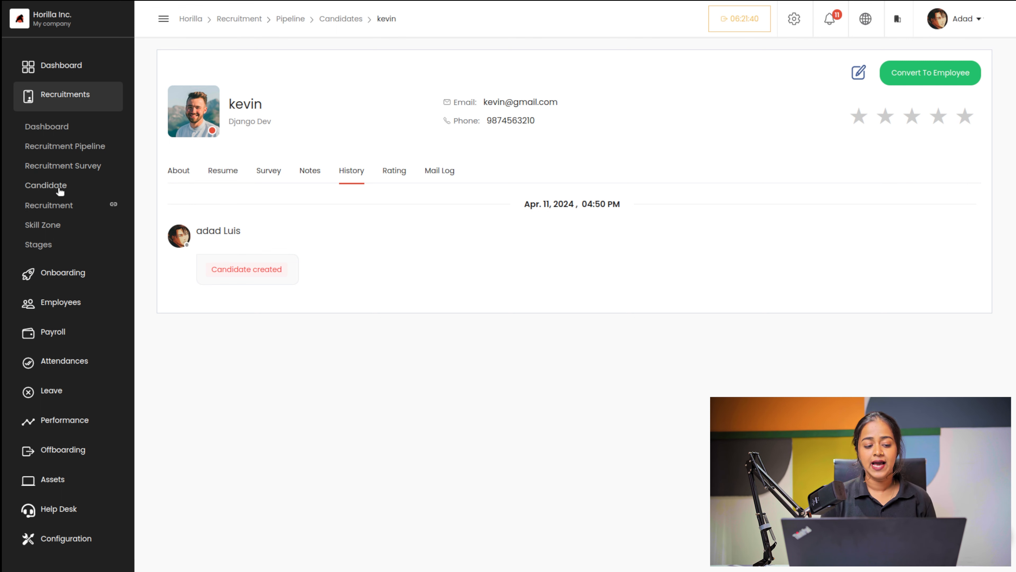
Step: Start a new recruitment titled 'Marketing manager' with a short description
{"action": "left_click", "coordinate": [58, 205]}
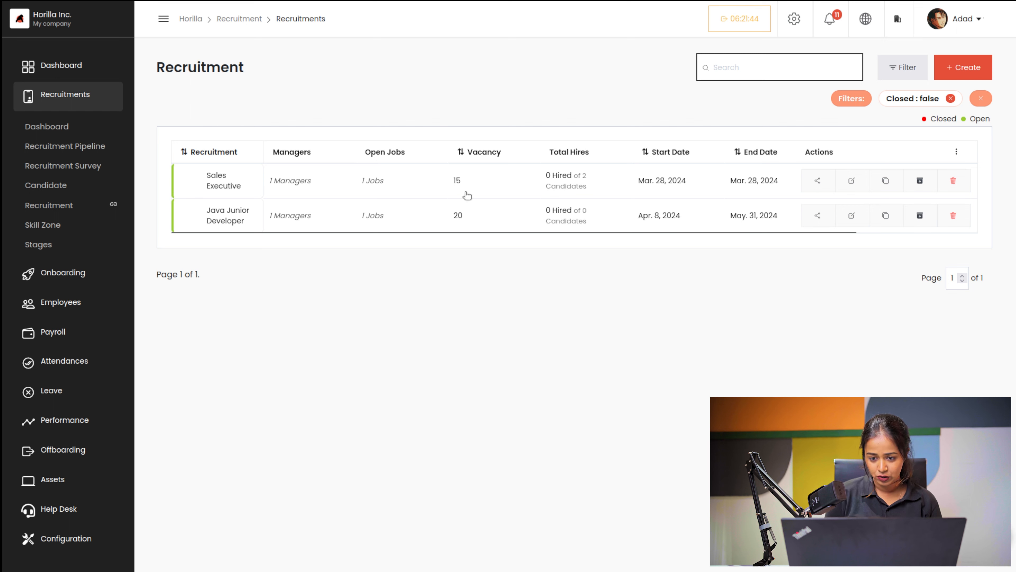
{"action": "left_click", "coordinate": [962, 68]}
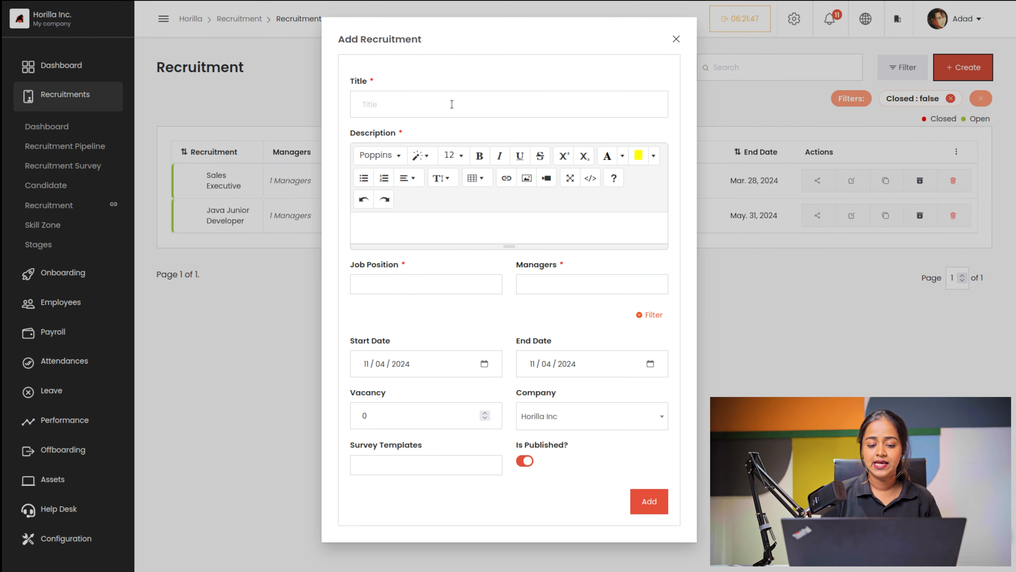
{"action": "left_click", "coordinate": [451, 104]}
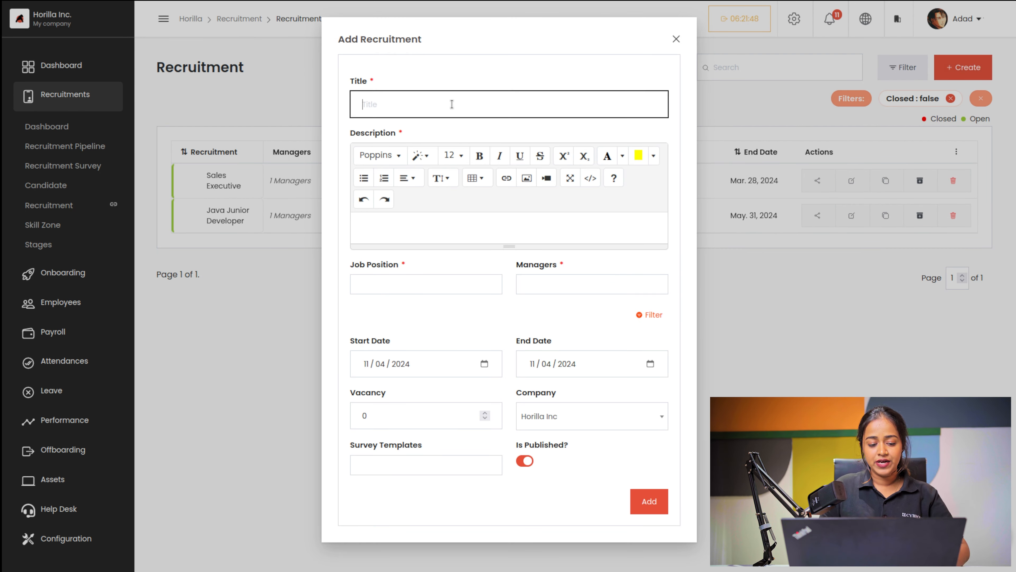
{"action": "type", "text": "Marketing tea"}
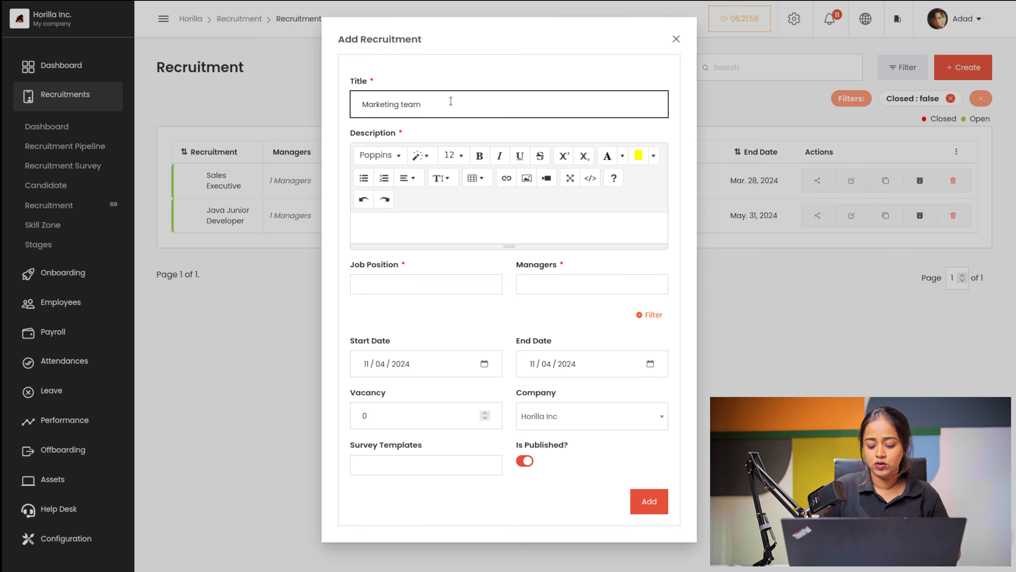
{"action": "type", "text": "man"}
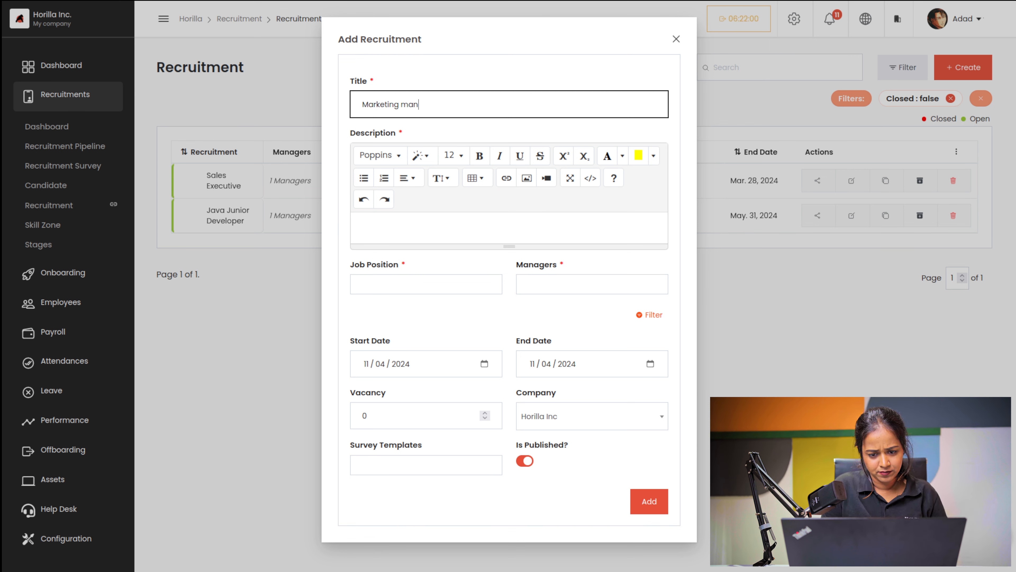
{"action": "type", "text": "ager"}
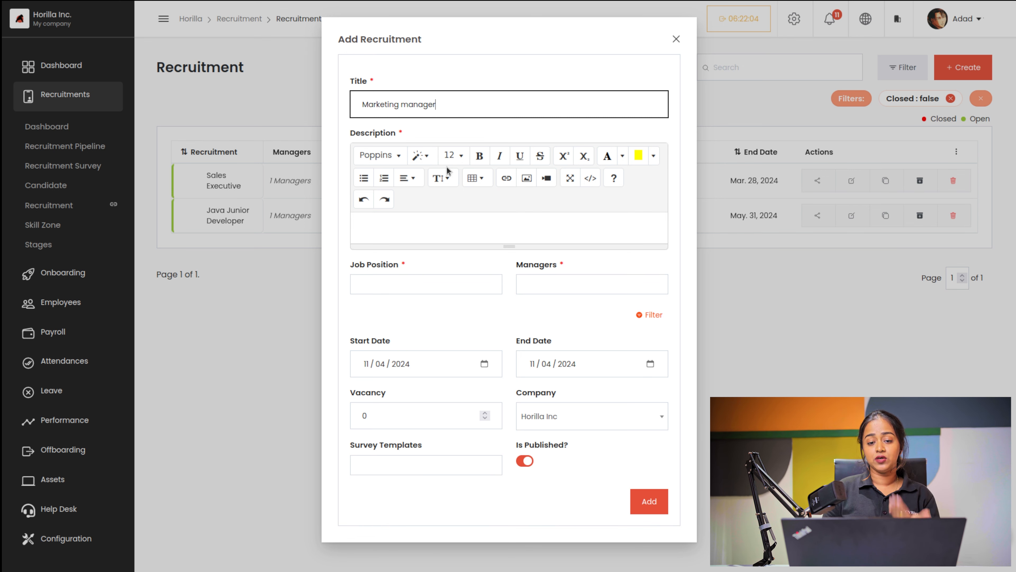
{"action": "left_click", "coordinate": [391, 225]}
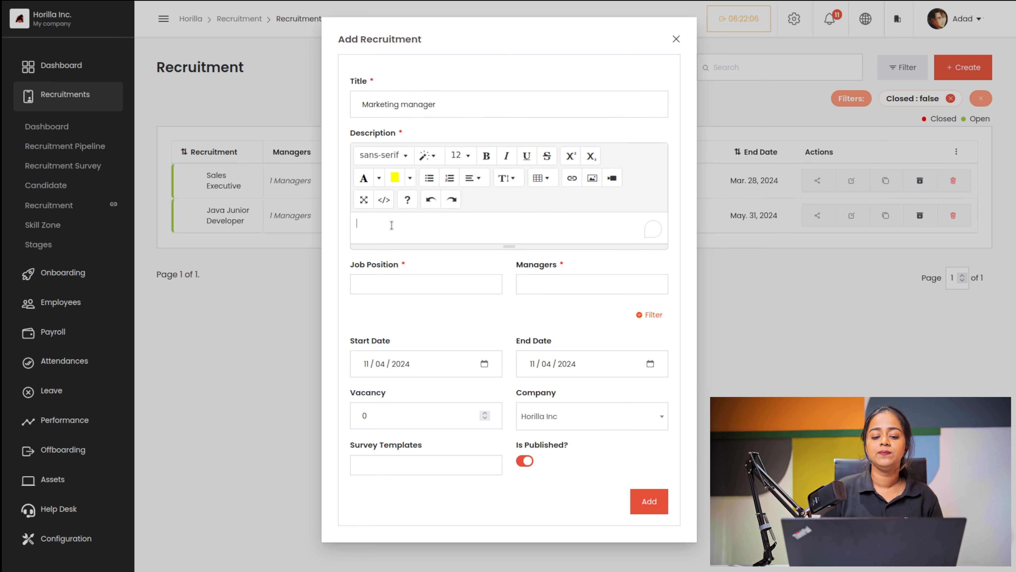
{"action": "type", "text": "this"}
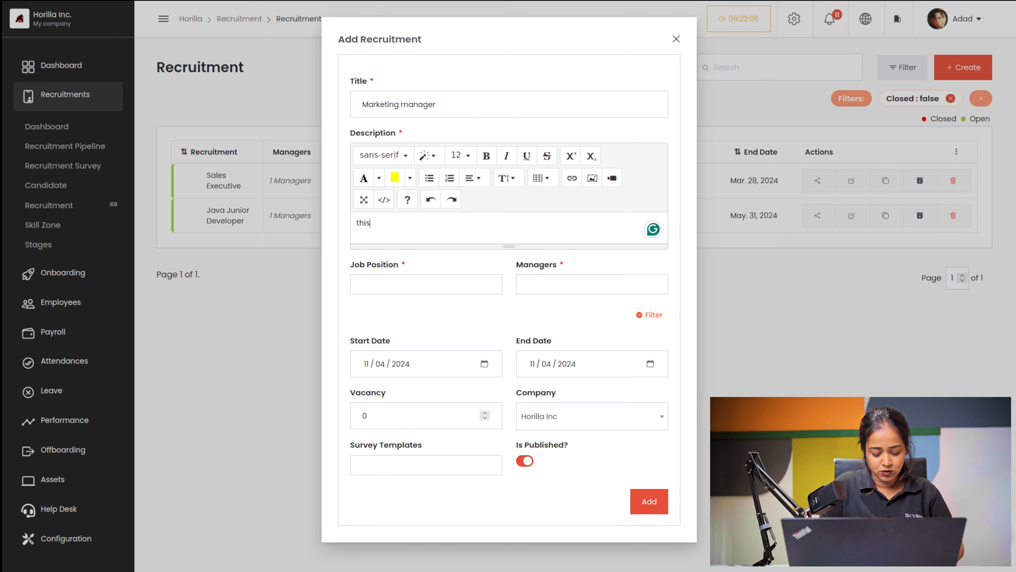
{"action": "type", "text": " is a new recruitment."}
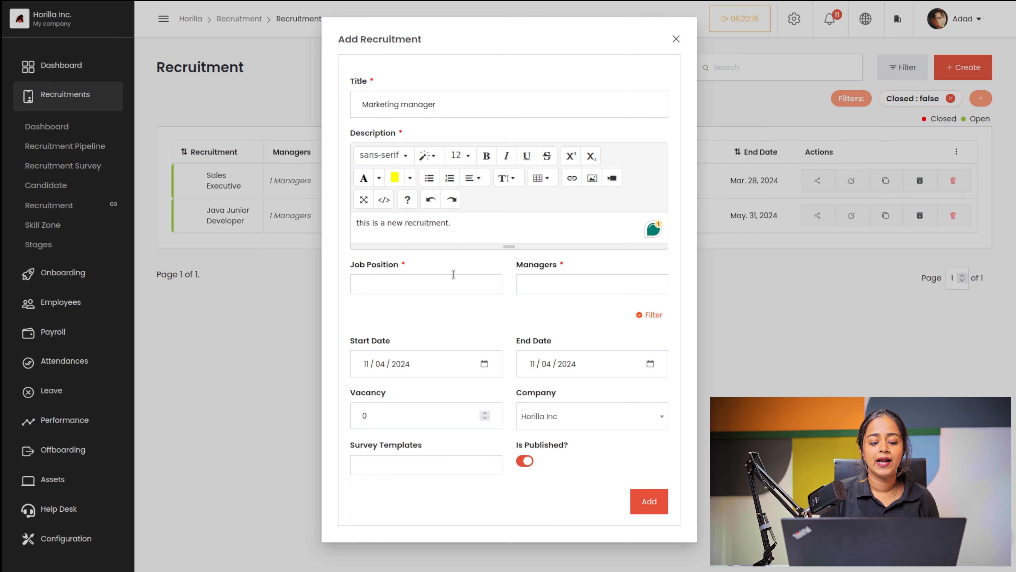
Step: Set job position Sales Man, assign a manager, and set end date 30/04/2024
{"action": "left_click", "coordinate": [446, 283]}
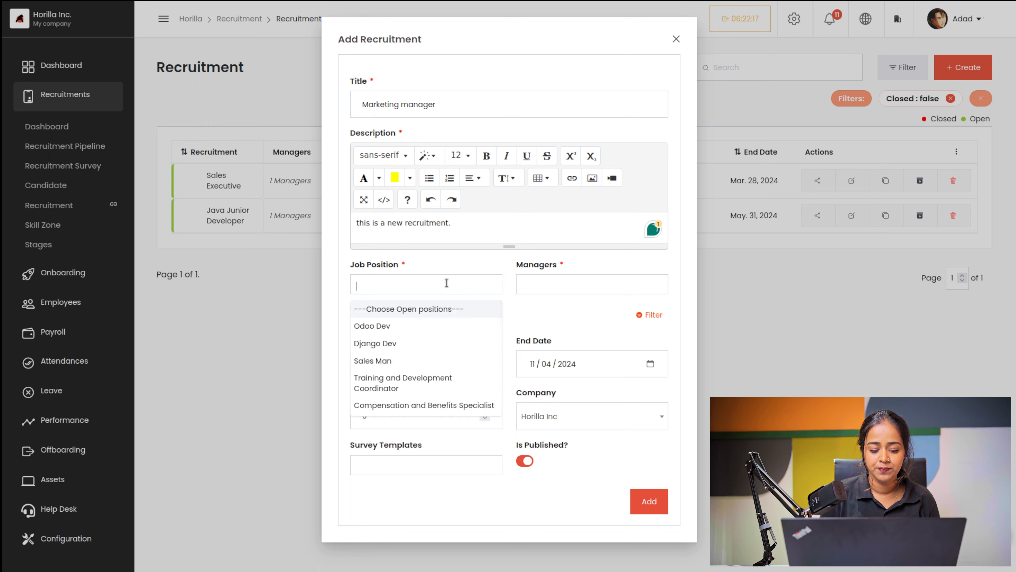
{"action": "left_click", "coordinate": [403, 362]}
{"action": "left_click", "coordinate": [581, 283]}
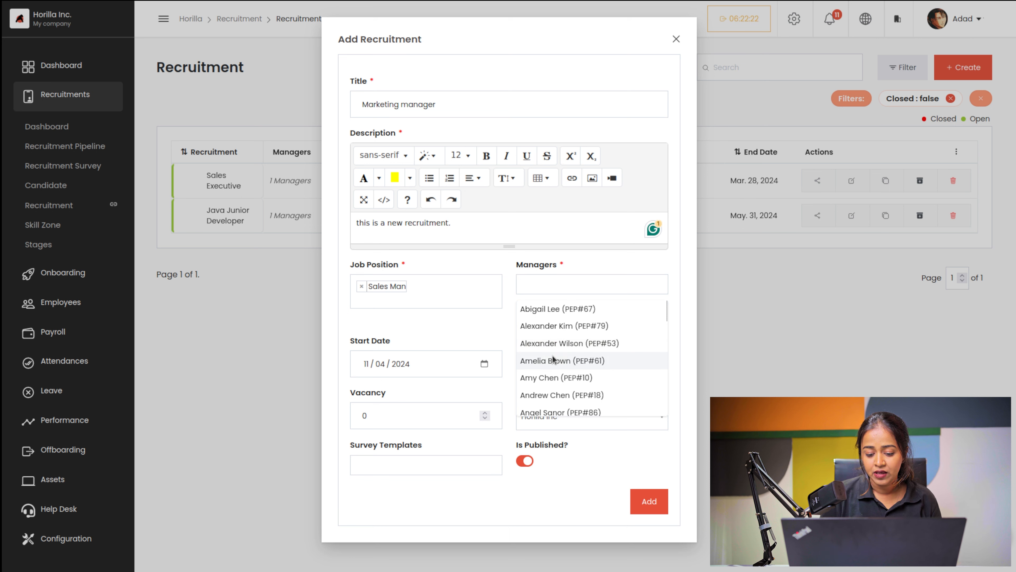
{"action": "left_click", "coordinate": [535, 377]}
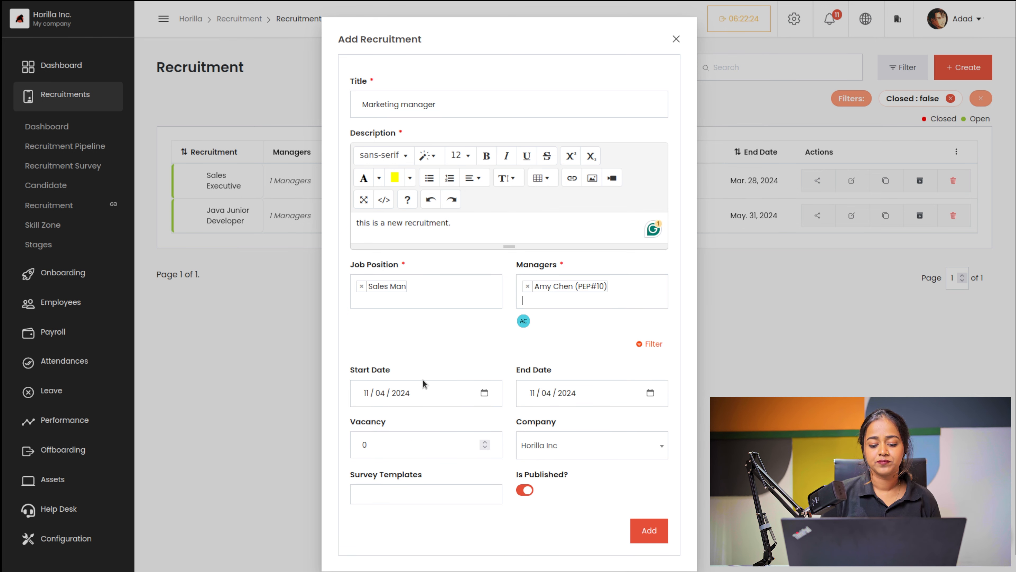
{"action": "scroll", "coordinate": [420, 305], "scroll_direction": "down", "scroll_amount": 1}
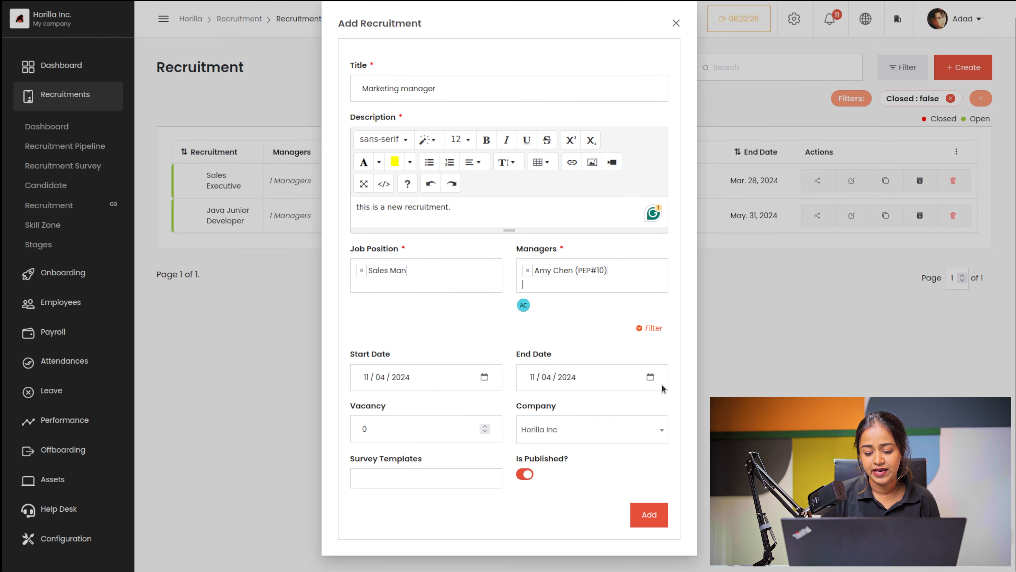
{"action": "left_click", "coordinate": [650, 376]}
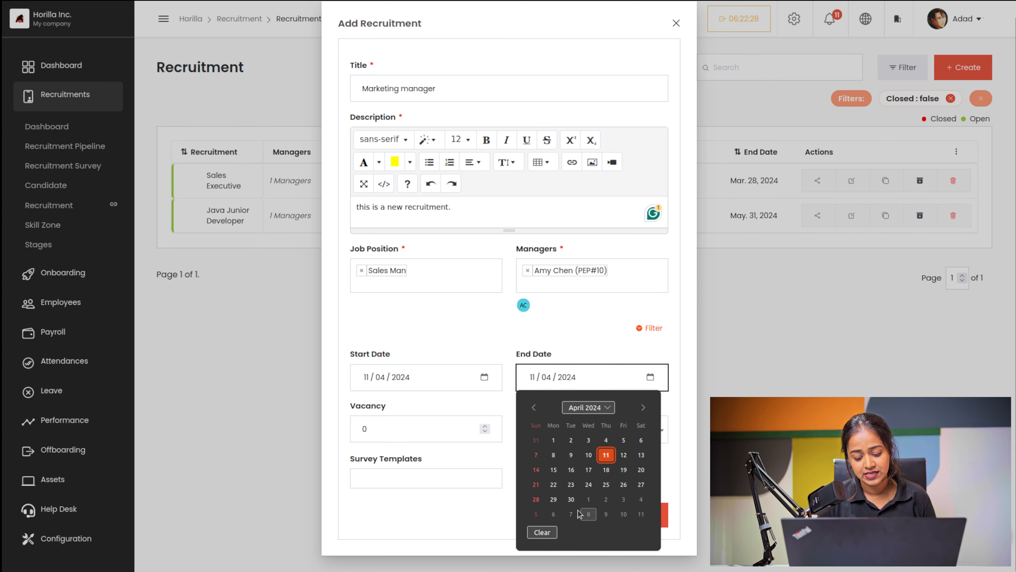
{"action": "left_click", "coordinate": [571, 499]}
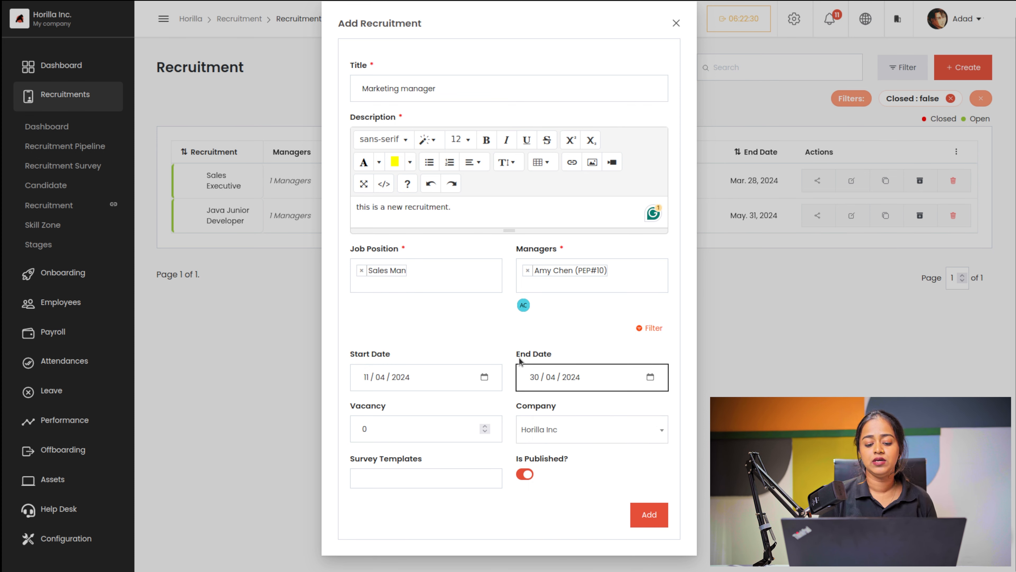
Step: Set vacancy to 10, attach the New Survey template, and save the recruitment
{"action": "left_click", "coordinate": [385, 428]}
{"action": "key", "text": "BackSpace"}
{"action": "type", "text": "1"}
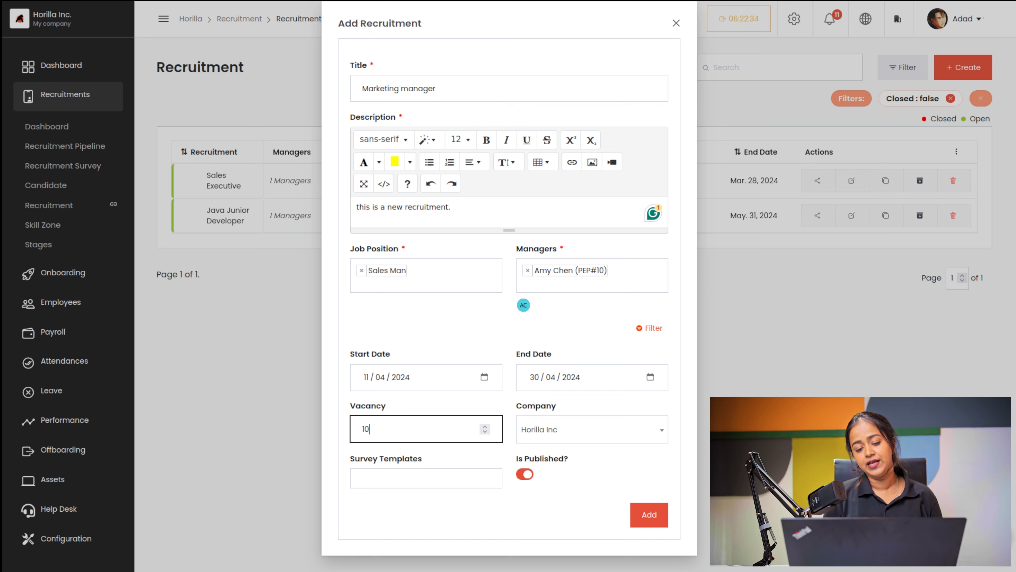
{"action": "left_click", "coordinate": [395, 477]}
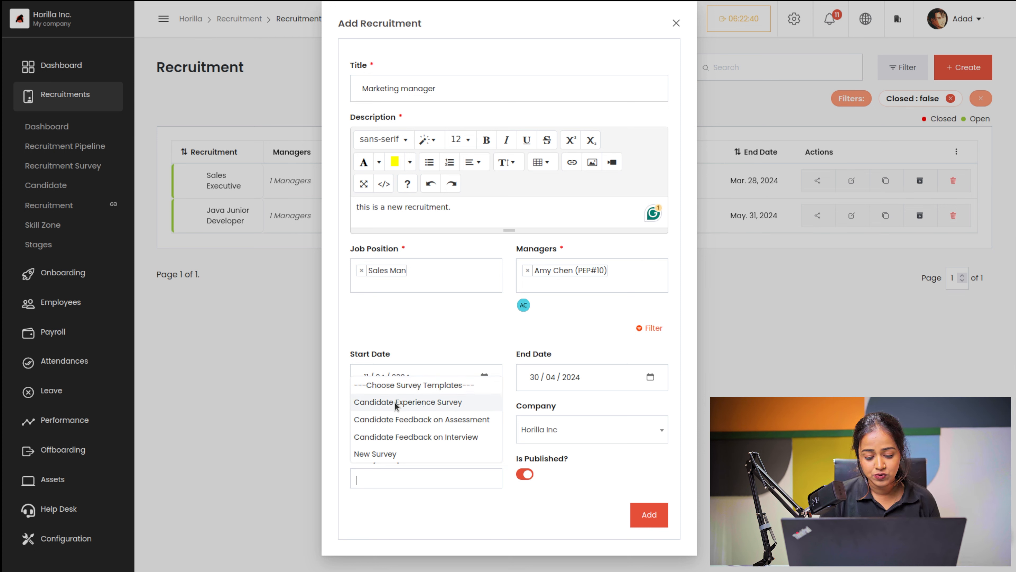
{"action": "left_click", "coordinate": [392, 453]}
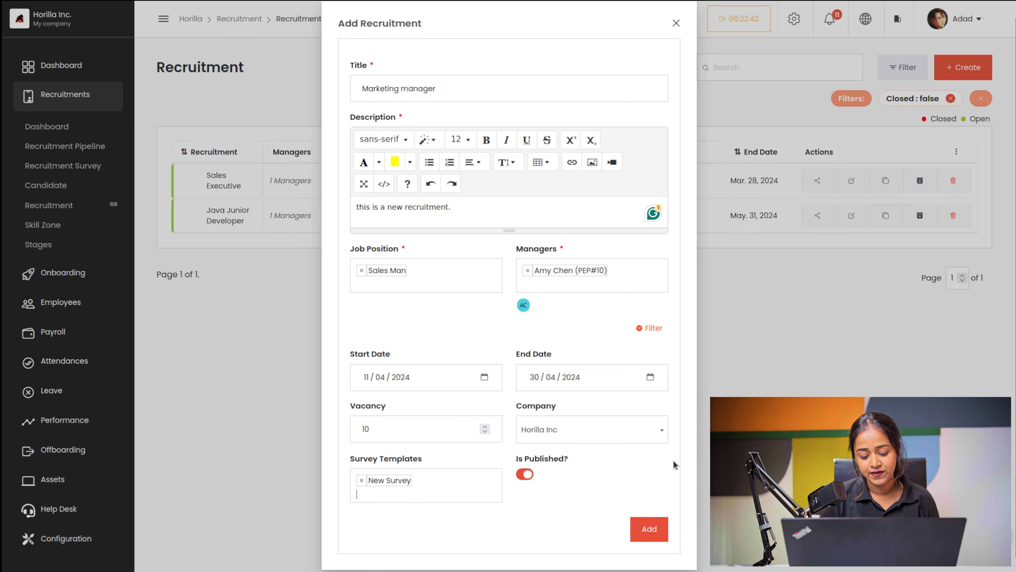
{"action": "left_click", "coordinate": [652, 528]}
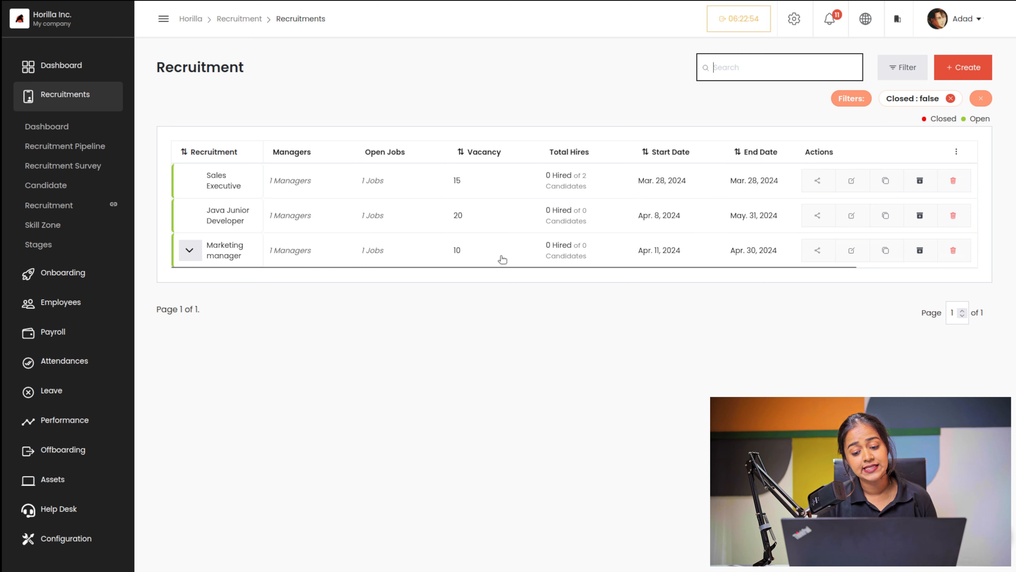
Step: Copy the Marketing manager row's share link, then uncheck Managers in the column menu
{"action": "scroll", "coordinate": [652, 251], "scroll_direction": "right", "scroll_amount": 3}
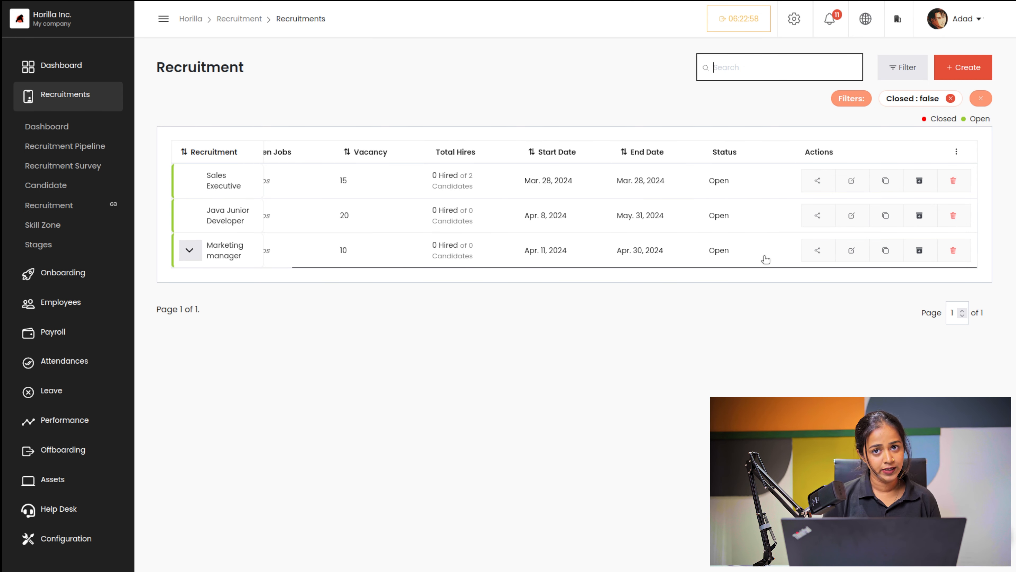
{"action": "left_click", "coordinate": [819, 251]}
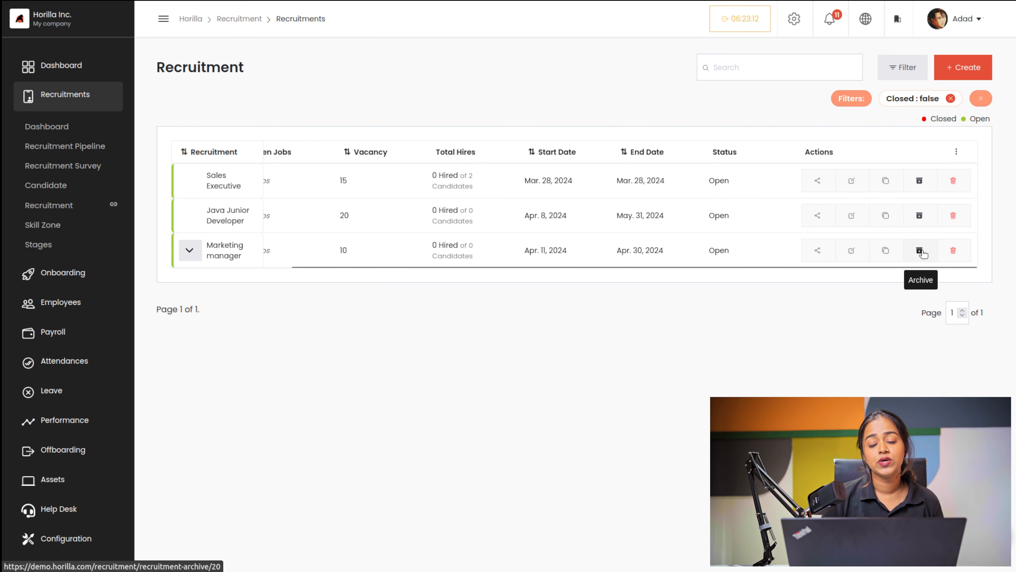
{"action": "scroll", "coordinate": [780, 224], "scroll_direction": "left", "scroll_amount": 3}
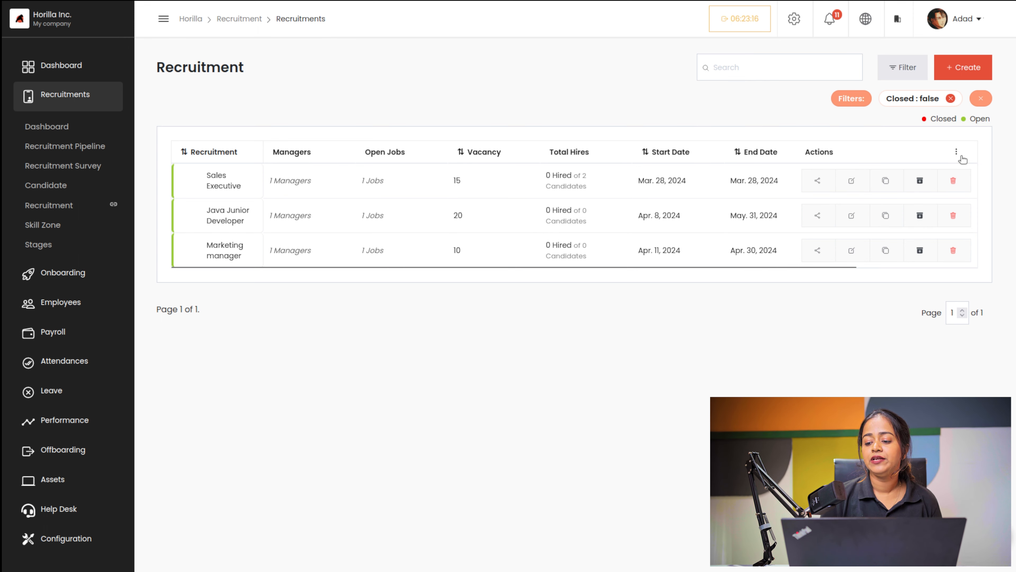
{"action": "left_click", "coordinate": [956, 153]}
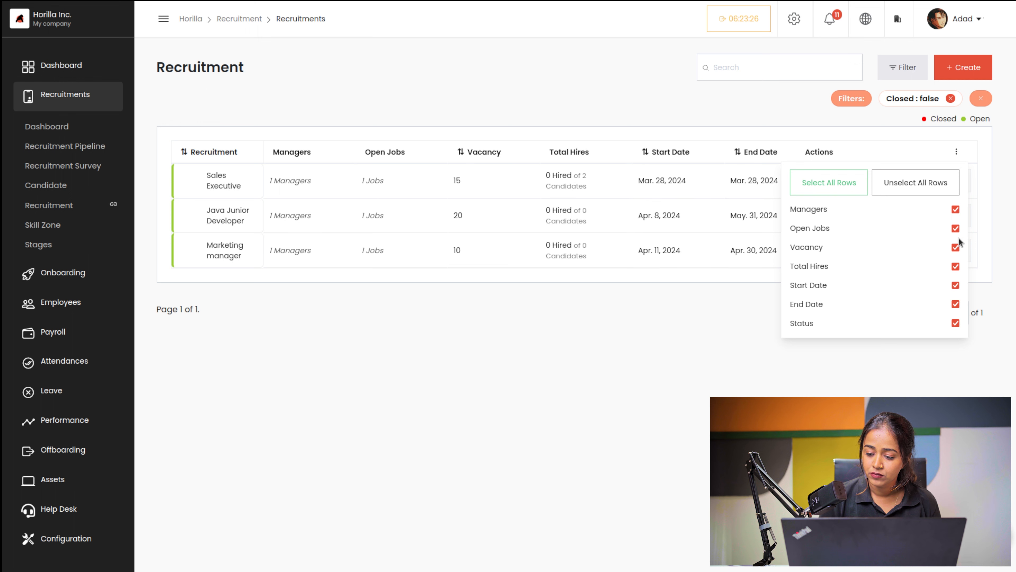
{"action": "left_click", "coordinate": [955, 210]}
{"action": "left_click", "coordinate": [665, 387]}
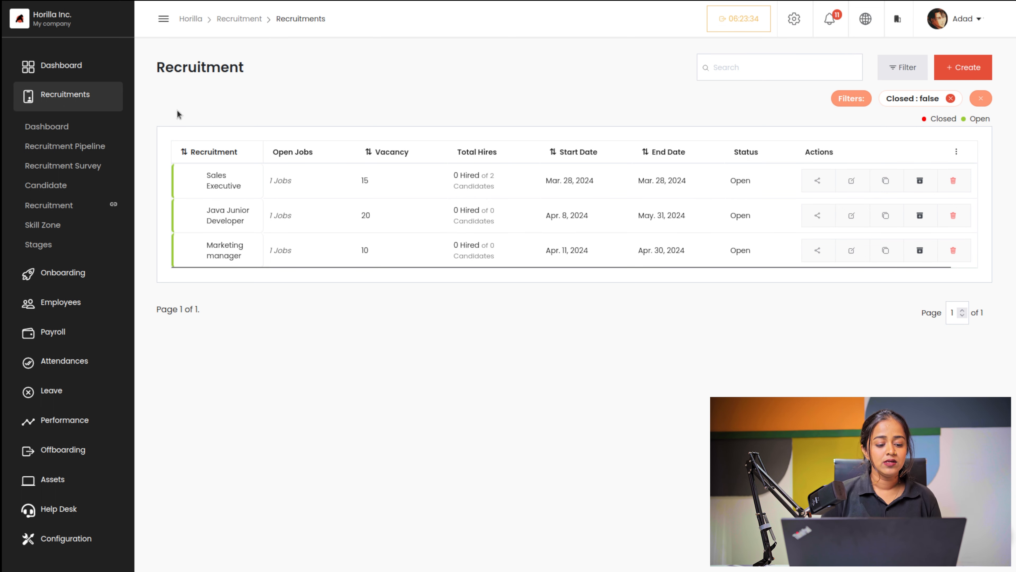
Step: Expand and collapse the Programming skill zone's candidate list, then go to the Recruitment Pipeline
{"action": "left_click", "coordinate": [43, 226]}
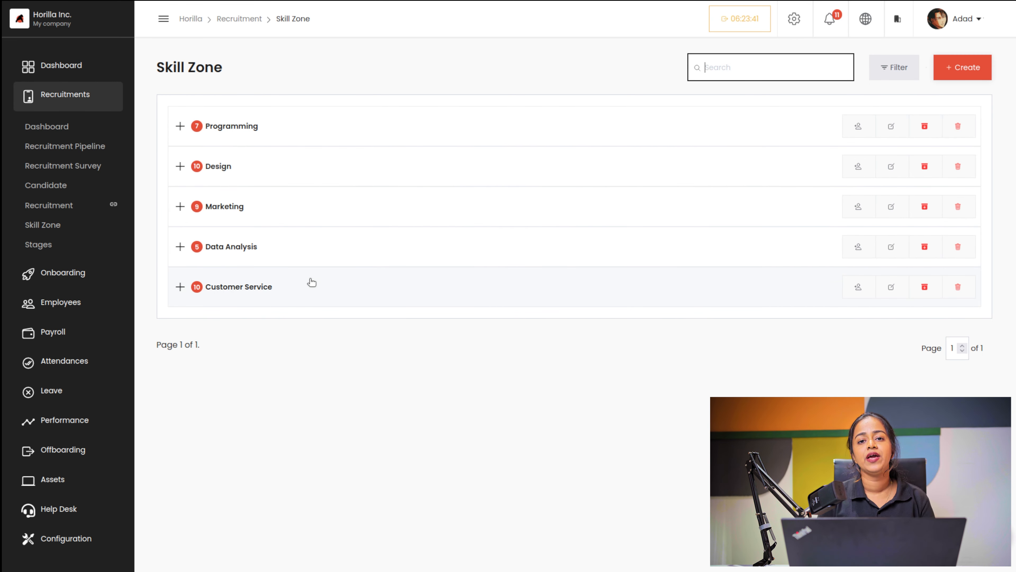
{"action": "left_click", "coordinate": [181, 127]}
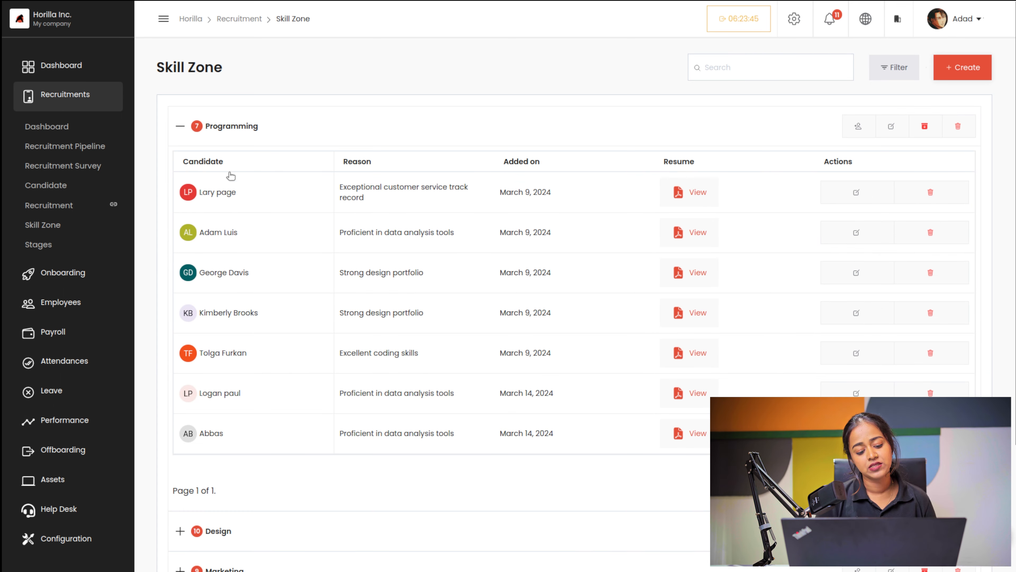
{"action": "left_click", "coordinate": [180, 125]}
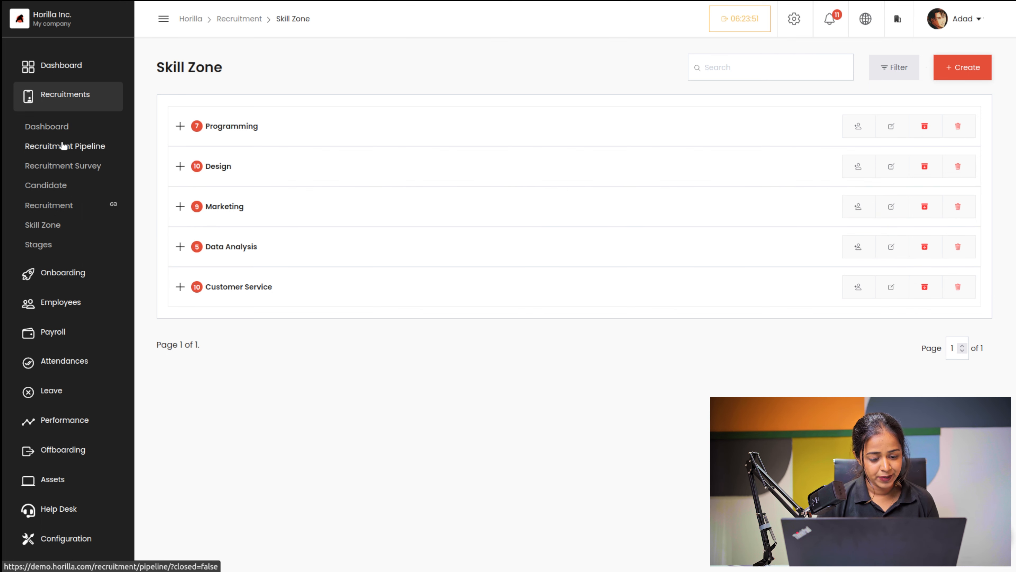
{"action": "left_click", "coordinate": [63, 146]}
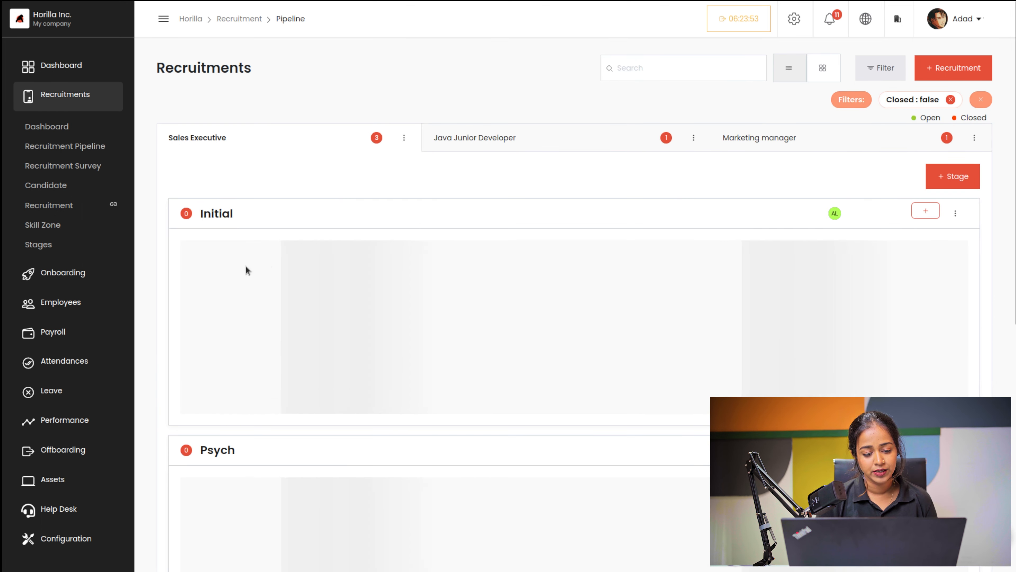
{"action": "left_click", "coordinate": [303, 294]}
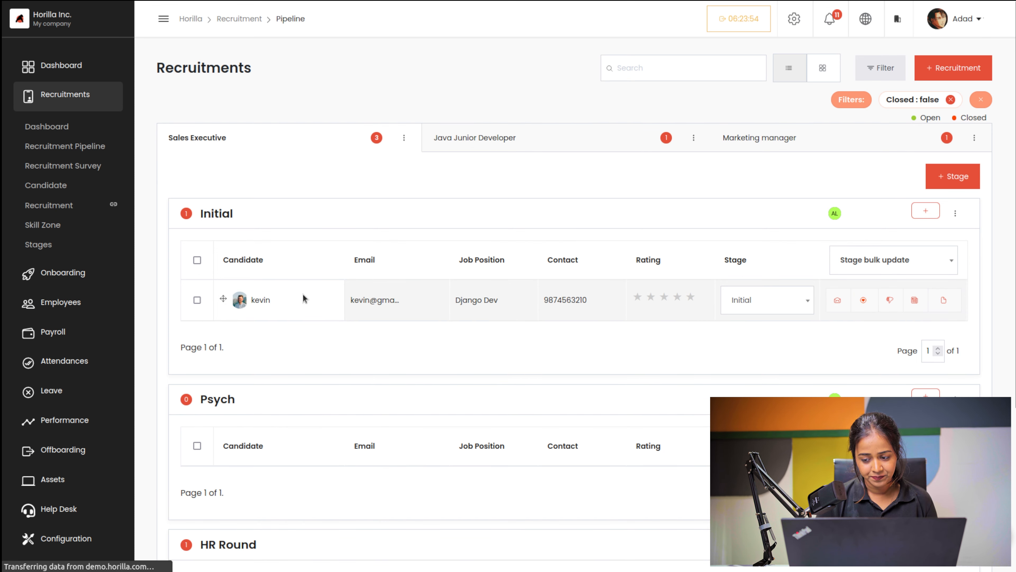
{"action": "left_click", "coordinate": [352, 170]}
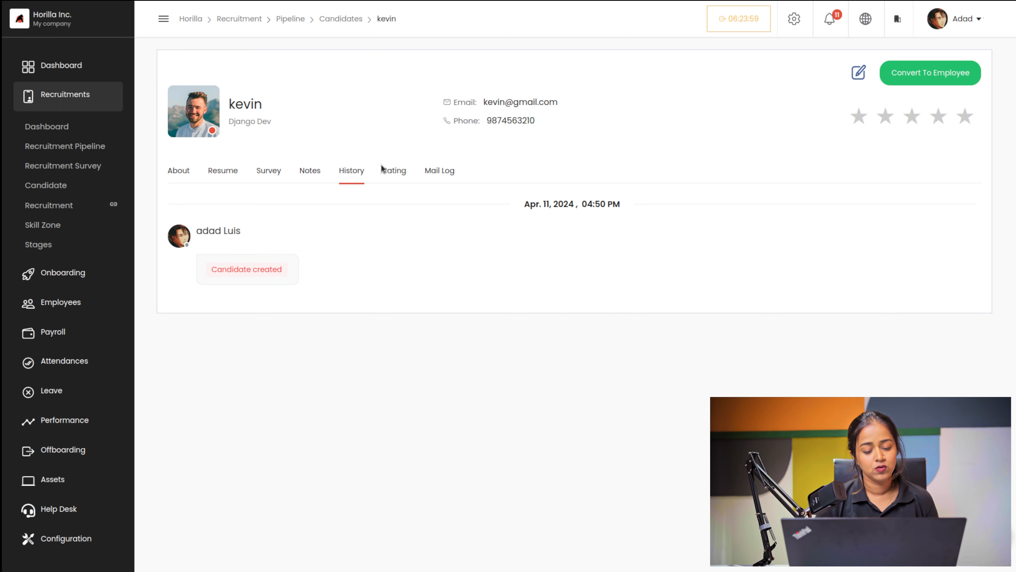
{"action": "left_click", "coordinate": [395, 172]}
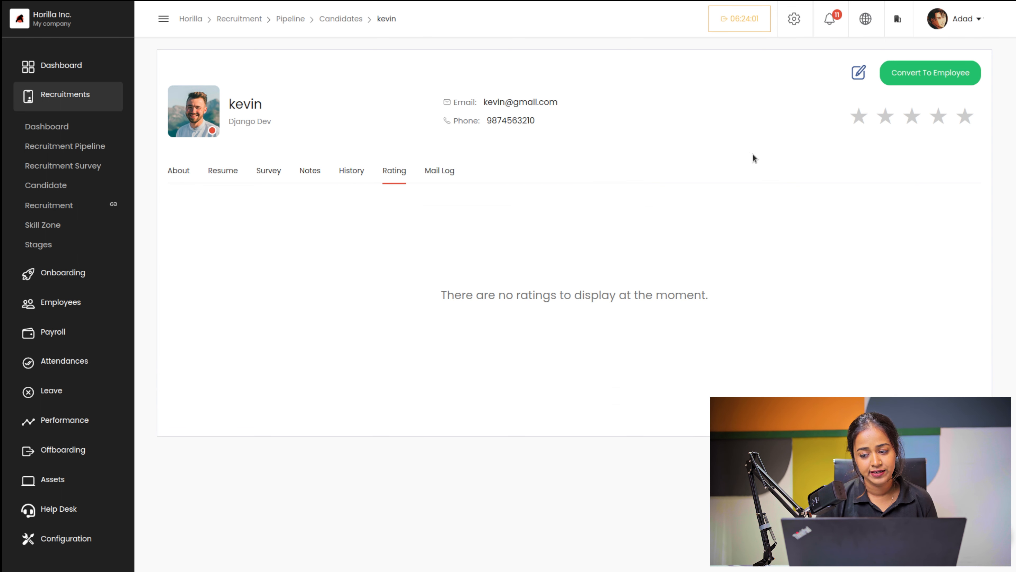
{"action": "left_click", "coordinate": [450, 175]}
{"action": "left_click", "coordinate": [226, 171]}
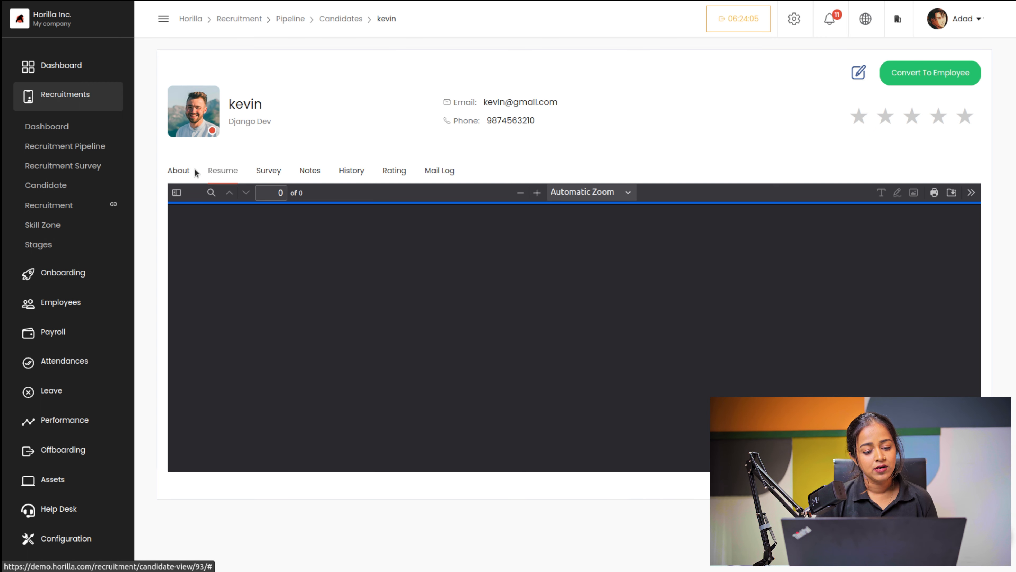
{"action": "left_click", "coordinate": [184, 173]}
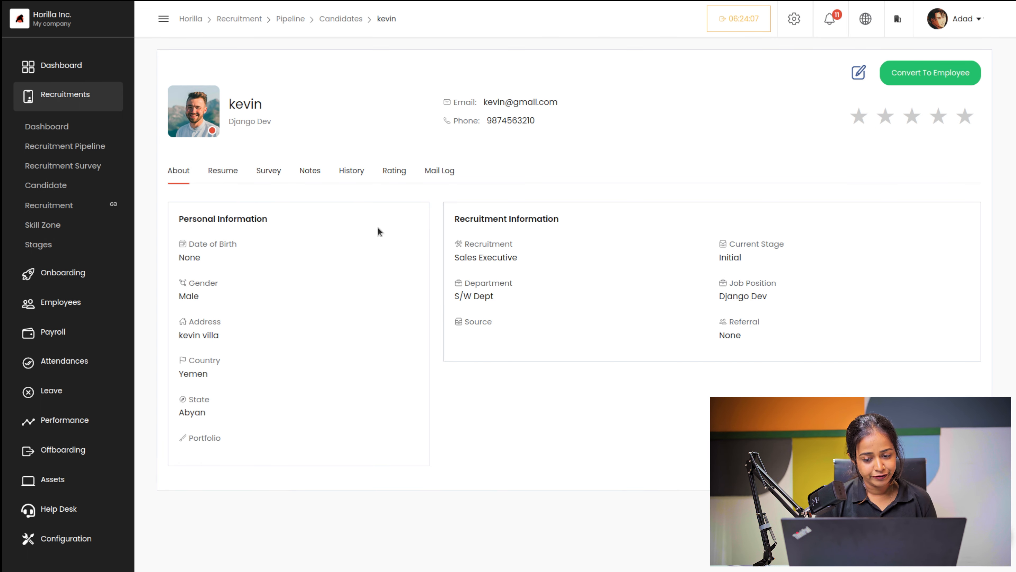
{"action": "left_click", "coordinate": [287, 20]}
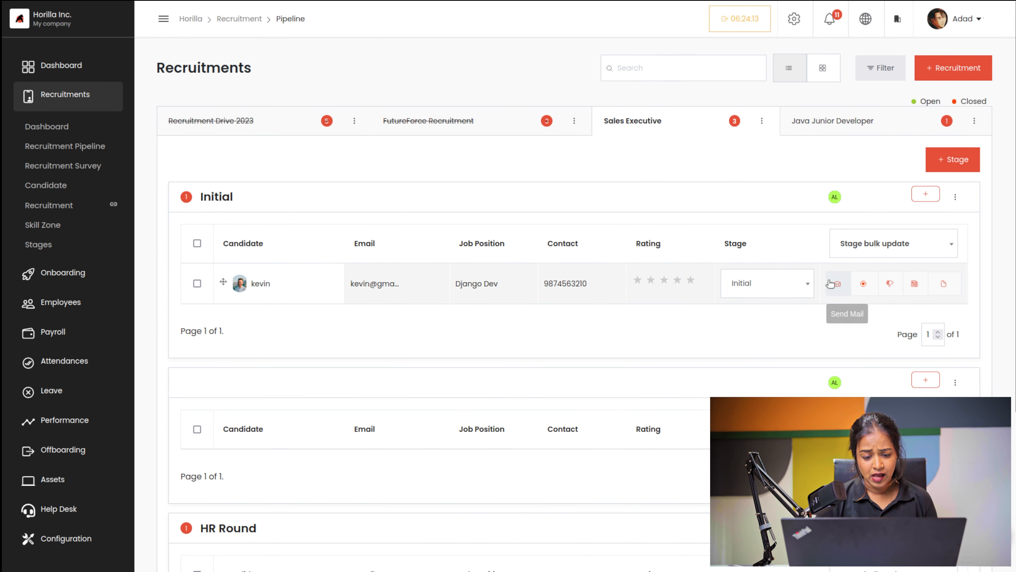
Step: Add the candidate to the Design skill zone with reason 'new skill', then reload the pipeline
{"action": "left_click", "coordinate": [864, 284]}
{"action": "left_click", "coordinate": [509, 127]}
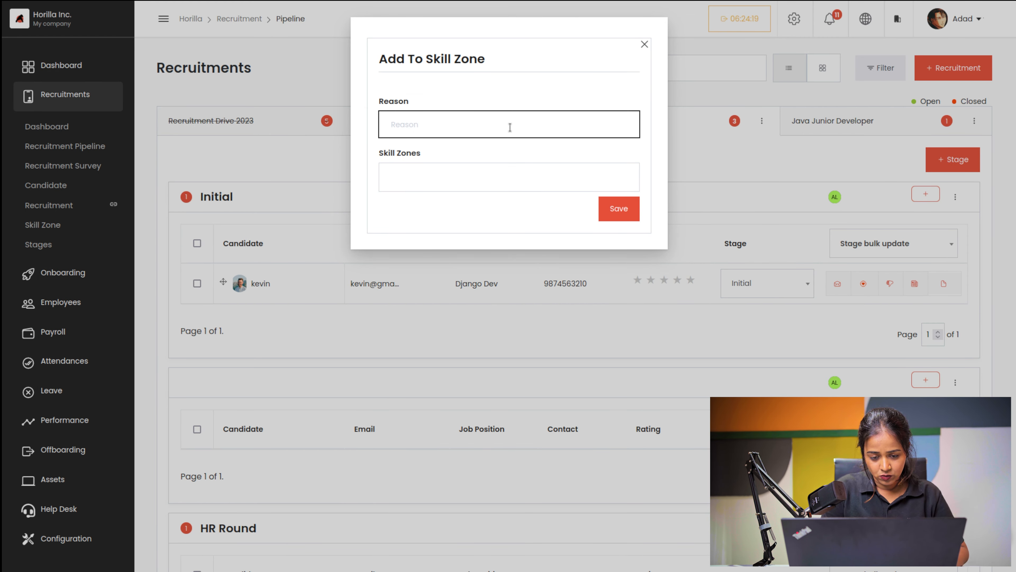
{"action": "type", "text": "new"}
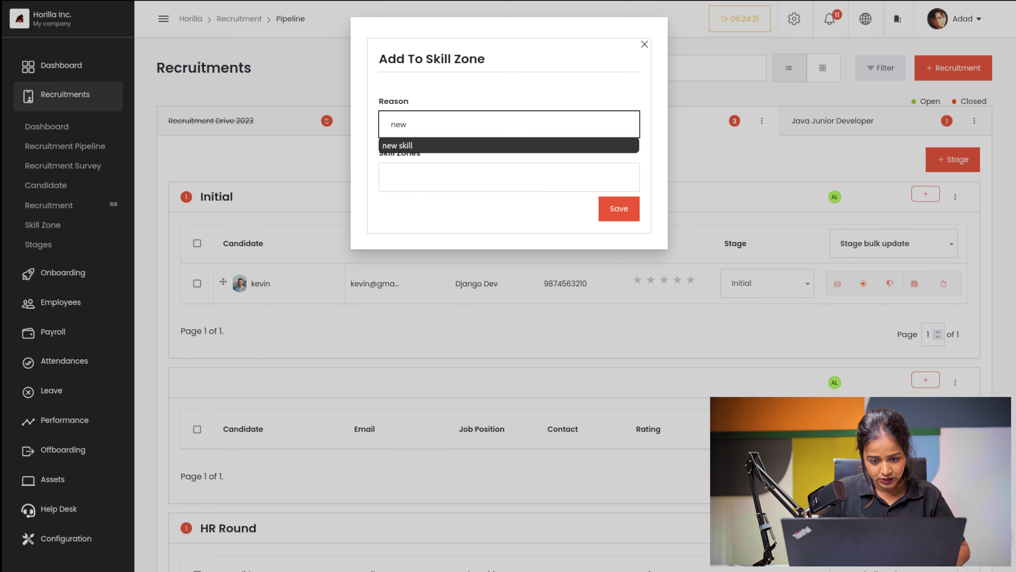
{"action": "left_click", "coordinate": [477, 148]}
{"action": "left_click", "coordinate": [435, 180]}
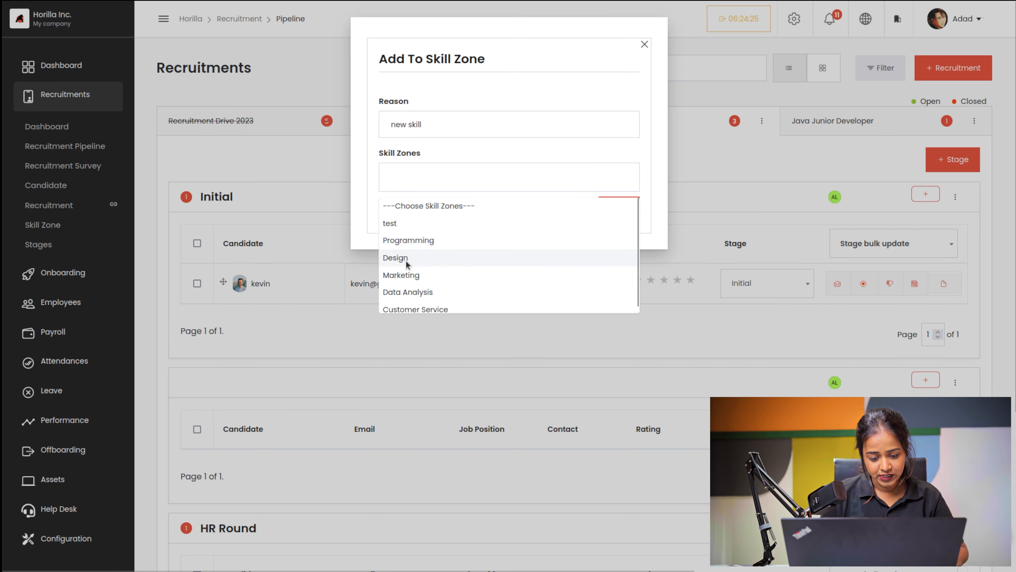
{"action": "left_click", "coordinate": [407, 264]}
{"action": "left_click", "coordinate": [626, 209]}
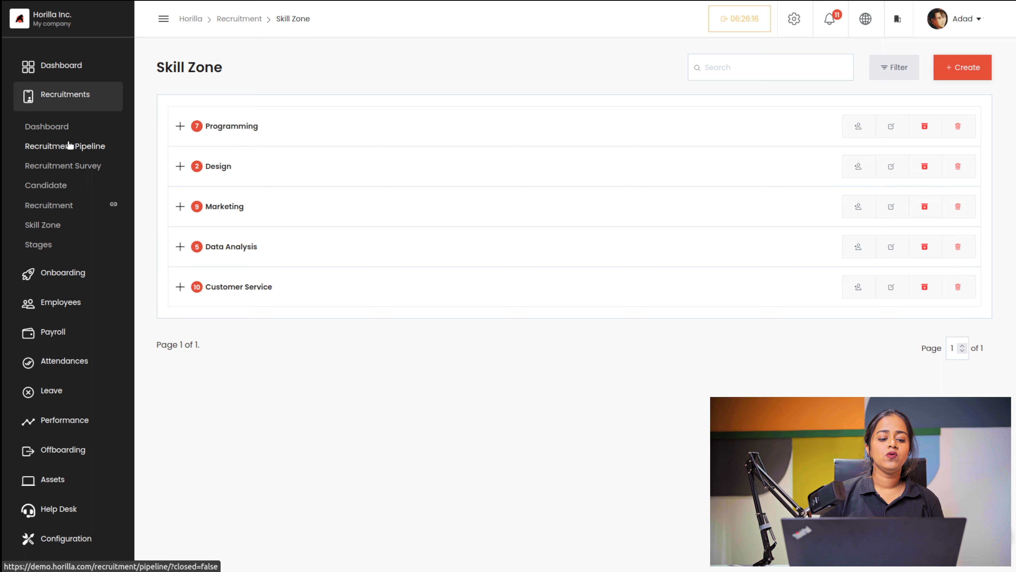
{"action": "left_click", "coordinate": [69, 145]}
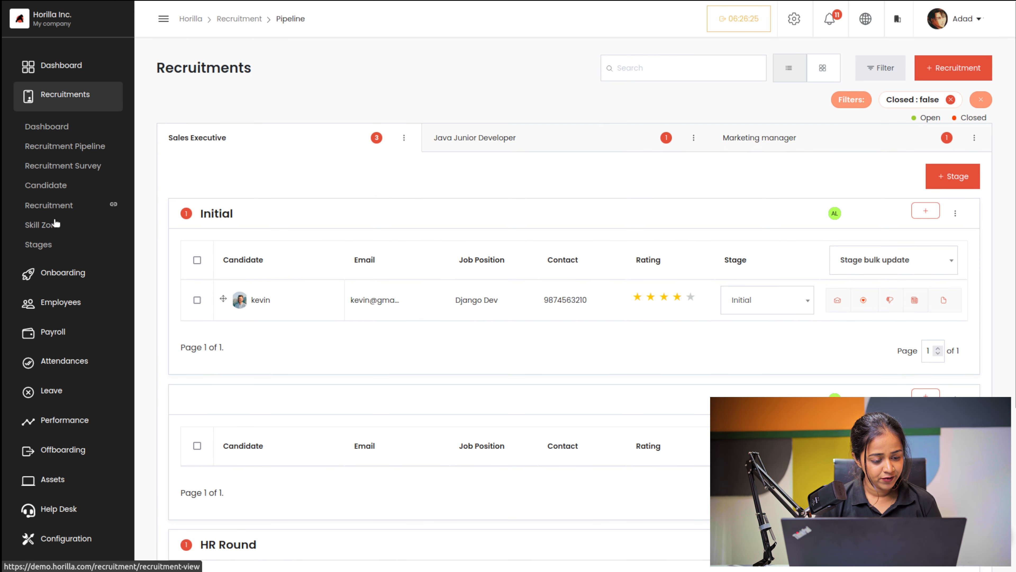
Step: Find the newly added candidate on page 2 of the Design skill zone, then open Stages
{"action": "left_click", "coordinate": [51, 228]}
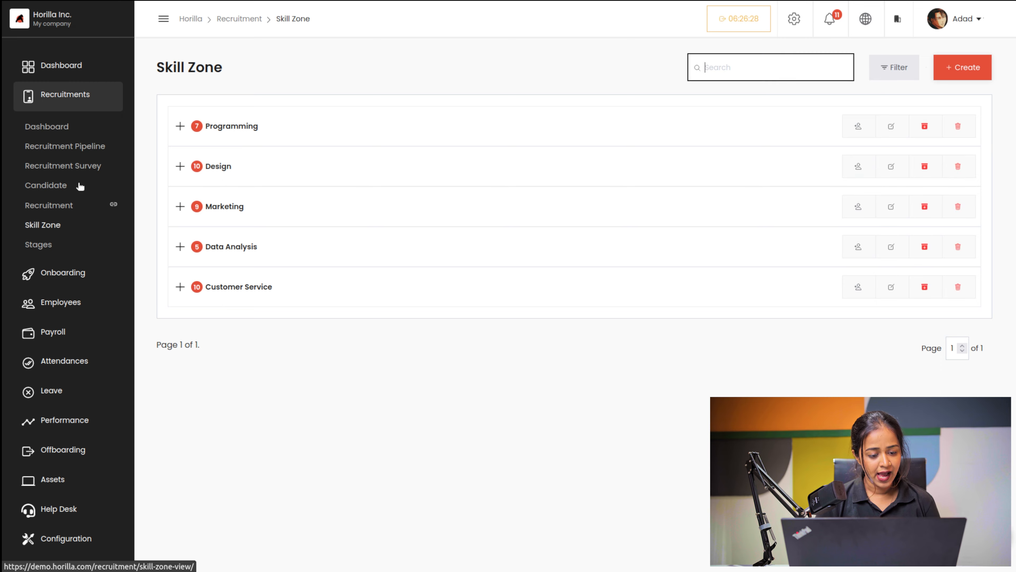
{"action": "left_click", "coordinate": [180, 166]}
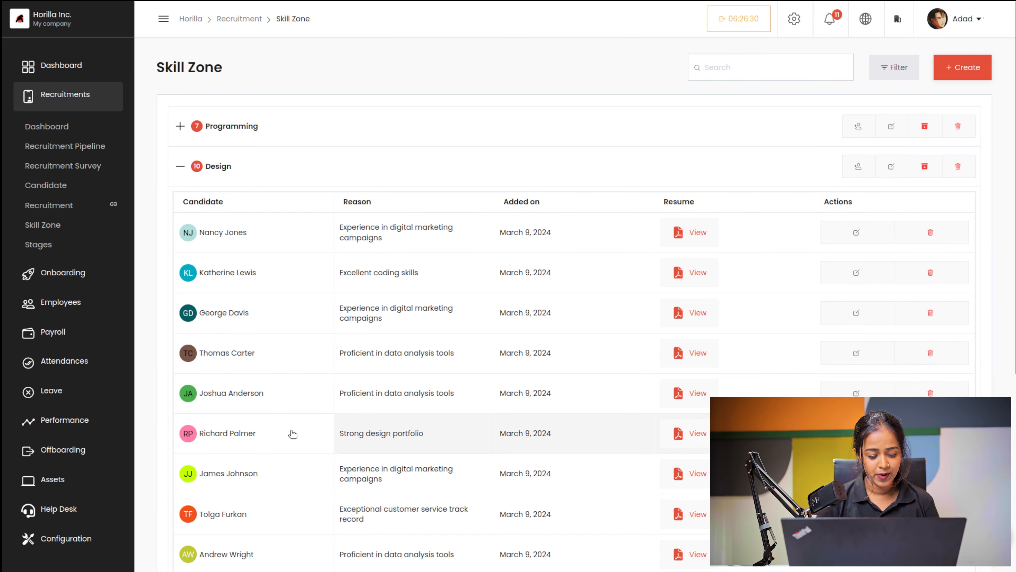
{"action": "scroll", "coordinate": [290, 431], "scroll_direction": "down", "scroll_amount": 6}
{"action": "scroll", "coordinate": [292, 434], "scroll_direction": "up", "scroll_amount": 6}
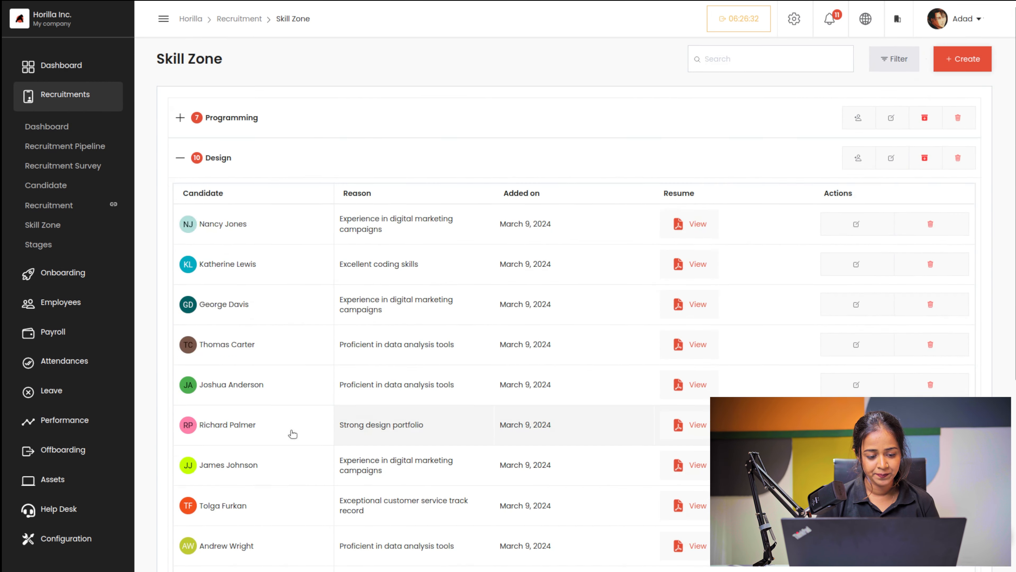
{"action": "scroll", "coordinate": [290, 432], "scroll_direction": "down", "scroll_amount": 1}
{"action": "scroll", "coordinate": [412, 484], "scroll_direction": "down", "scroll_amount": 2}
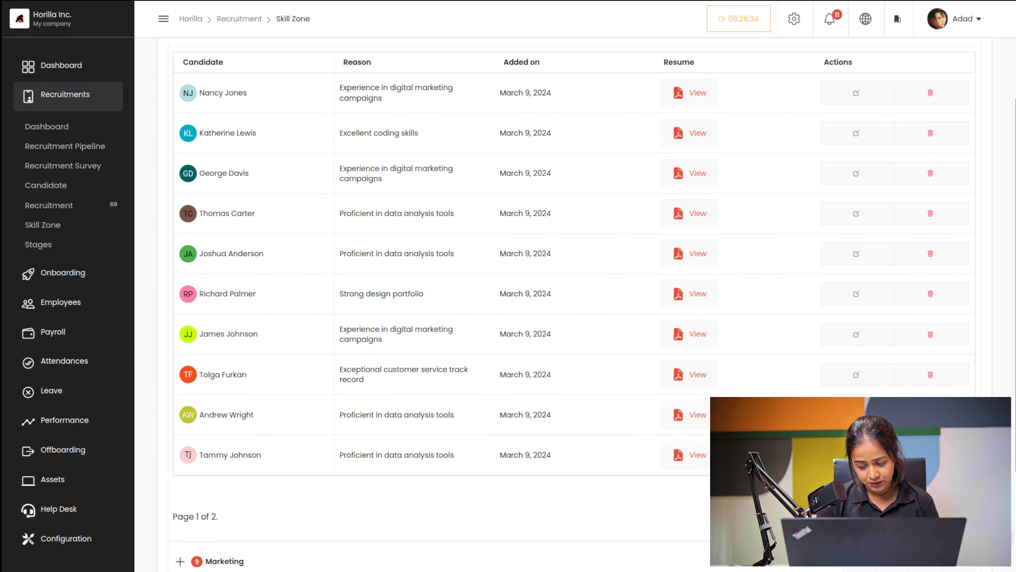
{"action": "left_click", "coordinate": [930, 520]}
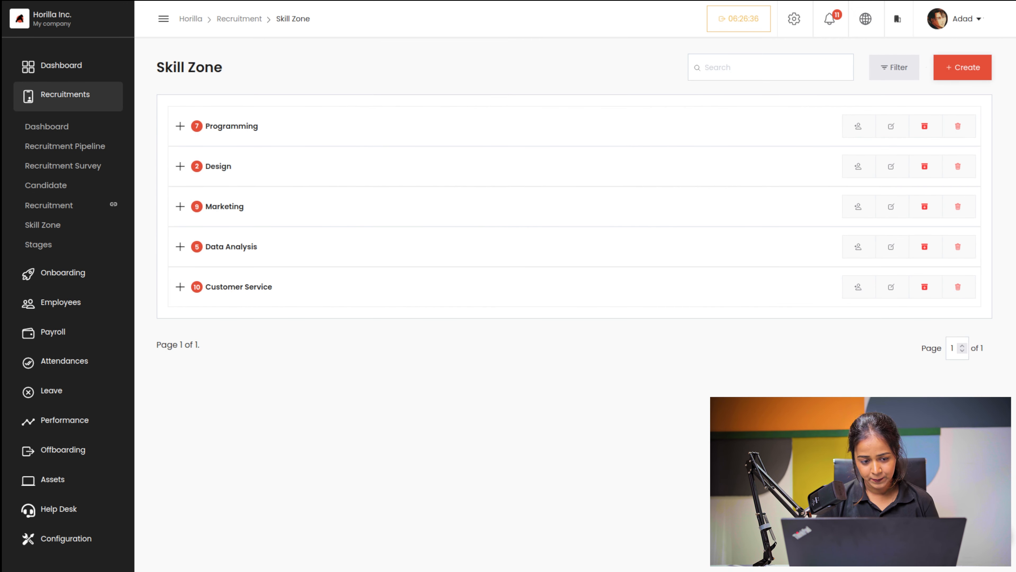
{"action": "left_click", "coordinate": [179, 170]}
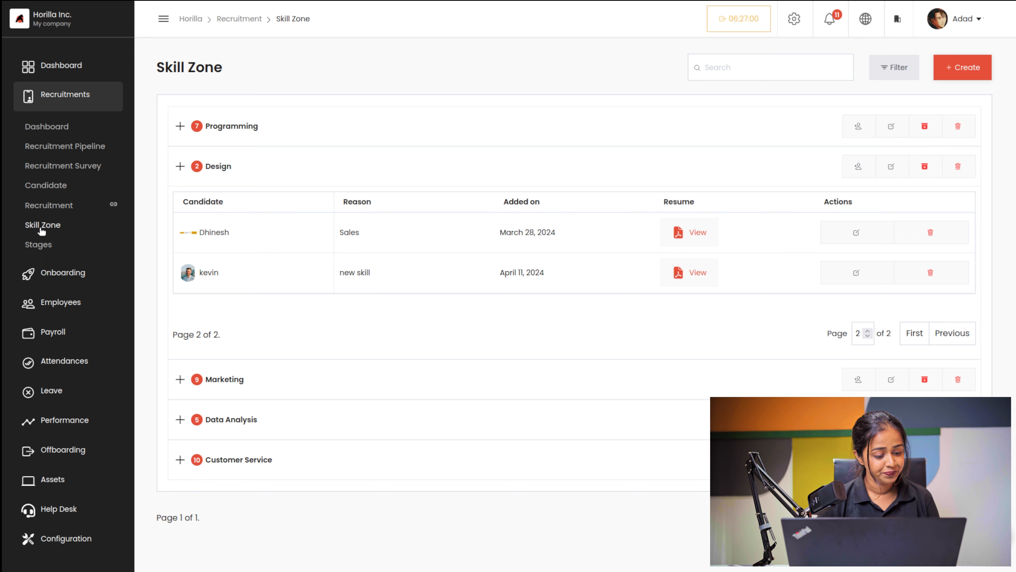
{"action": "left_click", "coordinate": [39, 247]}
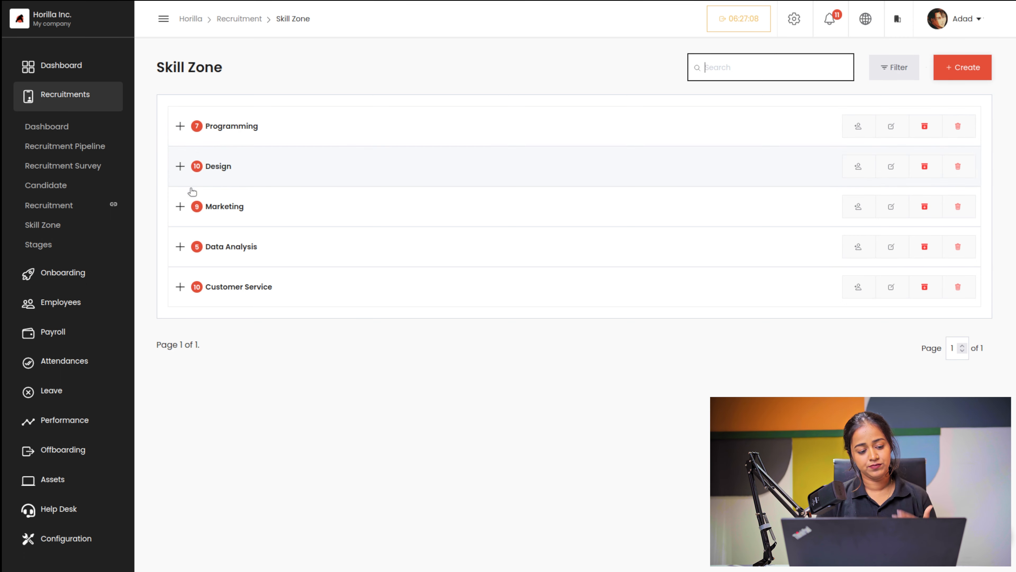
{"action": "left_click", "coordinate": [46, 247]}
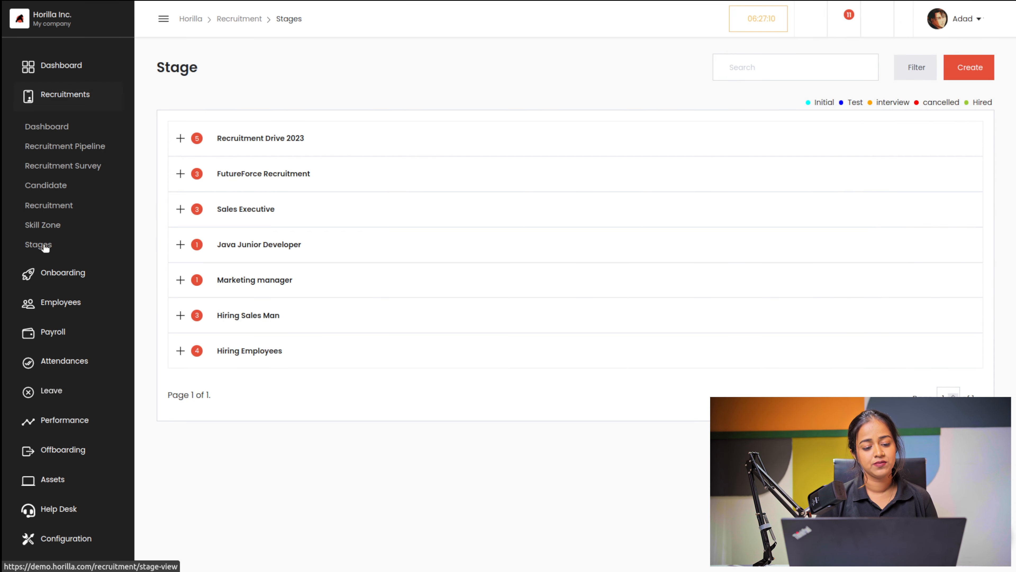
{"action": "left_click", "coordinate": [180, 139]}
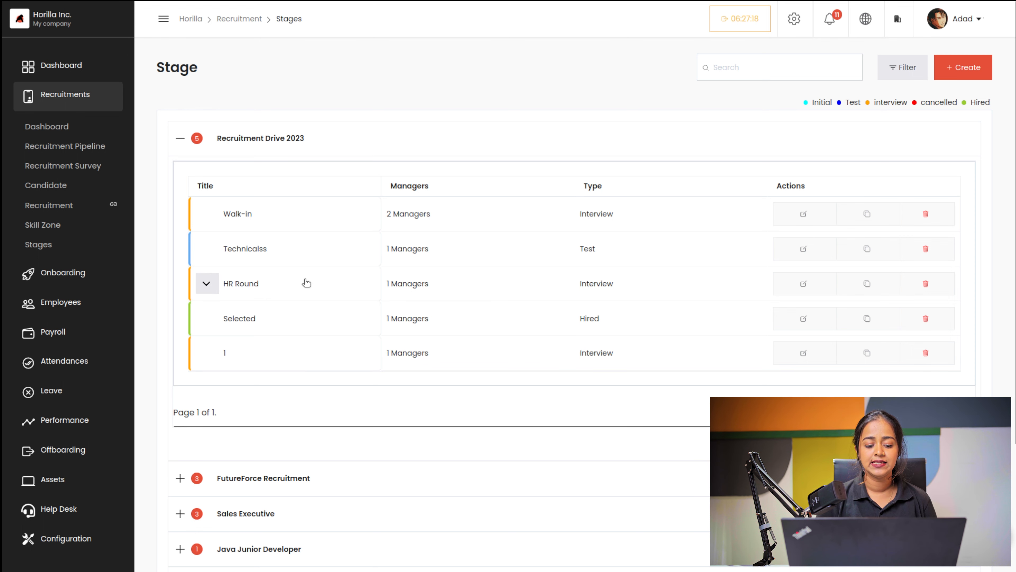
{"action": "scroll", "coordinate": [284, 344], "scroll_direction": "down", "scroll_amount": 4}
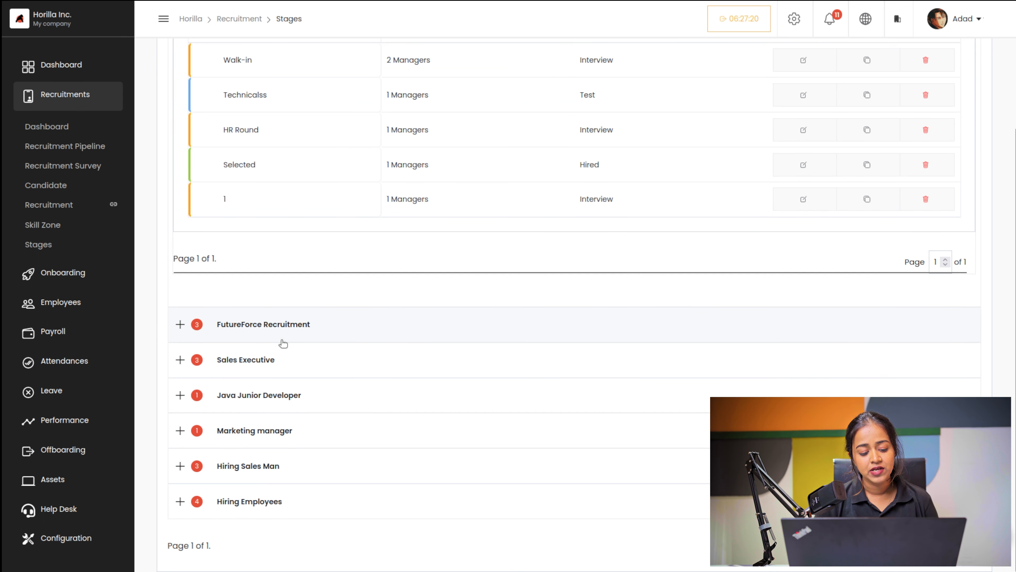
{"action": "left_click", "coordinate": [181, 325]}
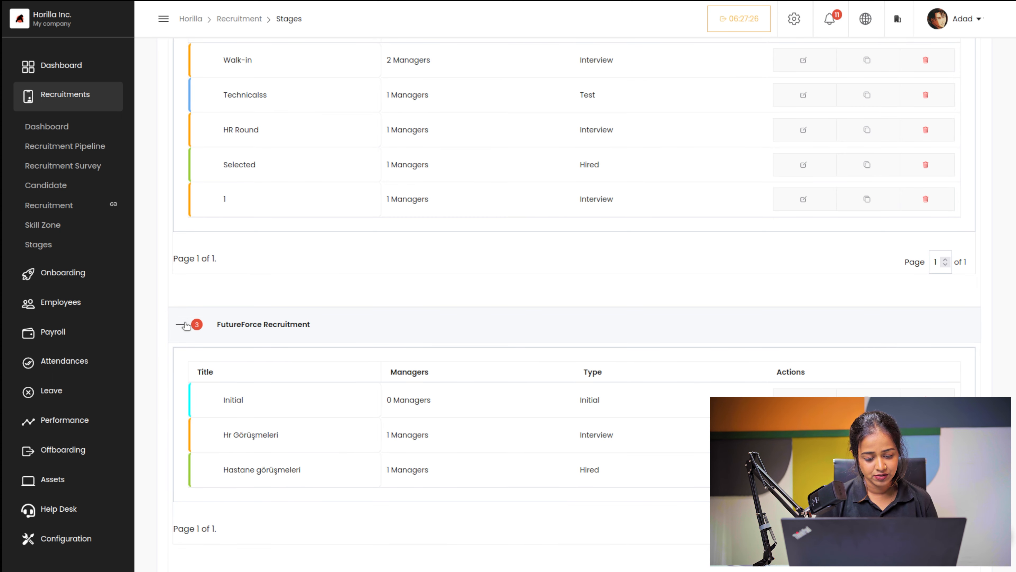
{"action": "scroll", "coordinate": [186, 324], "scroll_direction": "down", "scroll_amount": 6}
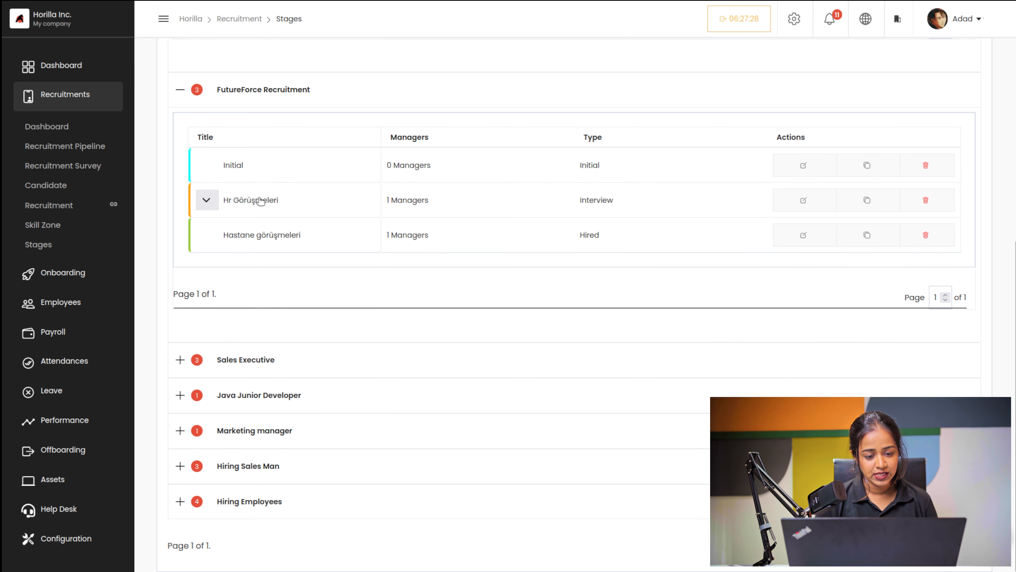
{"action": "scroll", "coordinate": [260, 201], "scroll_direction": "up", "scroll_amount": 10}
{"action": "left_click", "coordinate": [180, 141]}
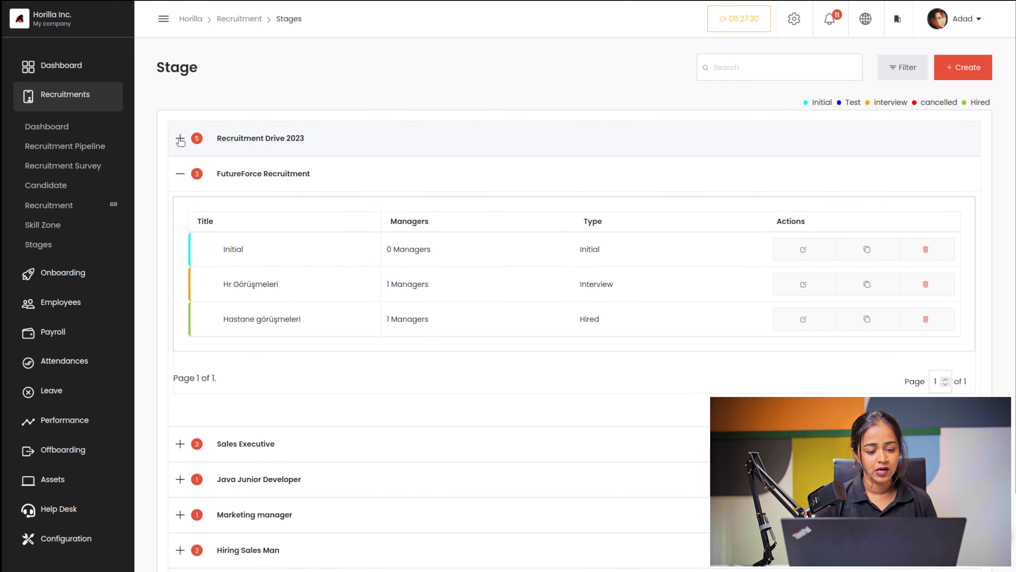
{"action": "left_click", "coordinate": [179, 176]}
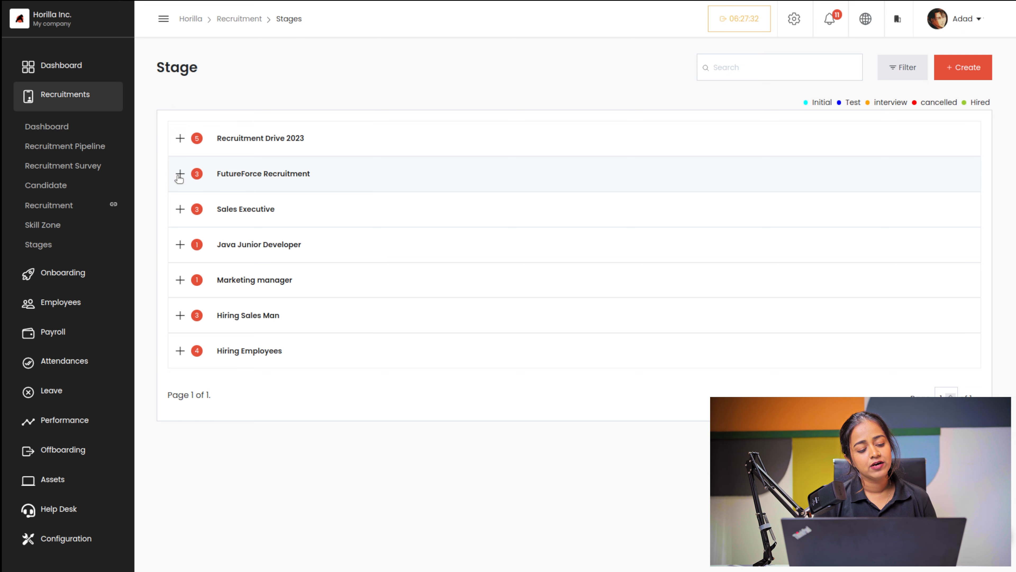